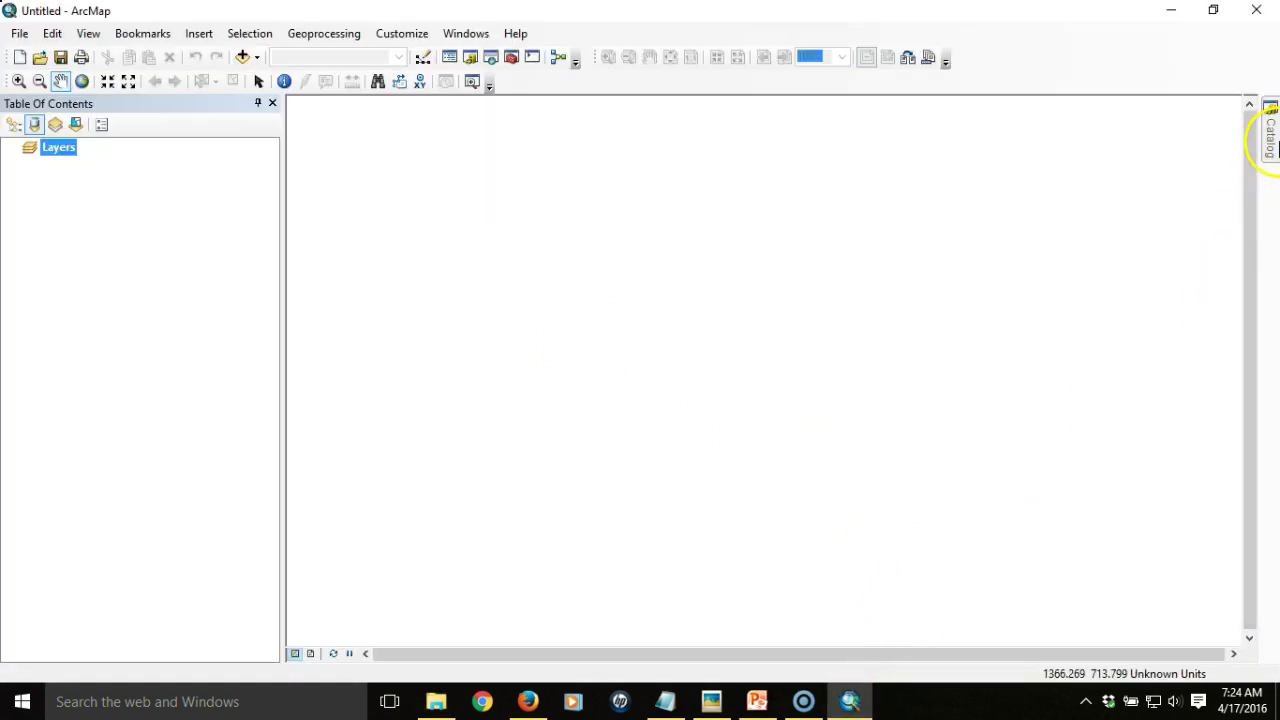
Create a personal geodatabase with its default name in the Boston311 desktop folder
left_click(1271, 138)
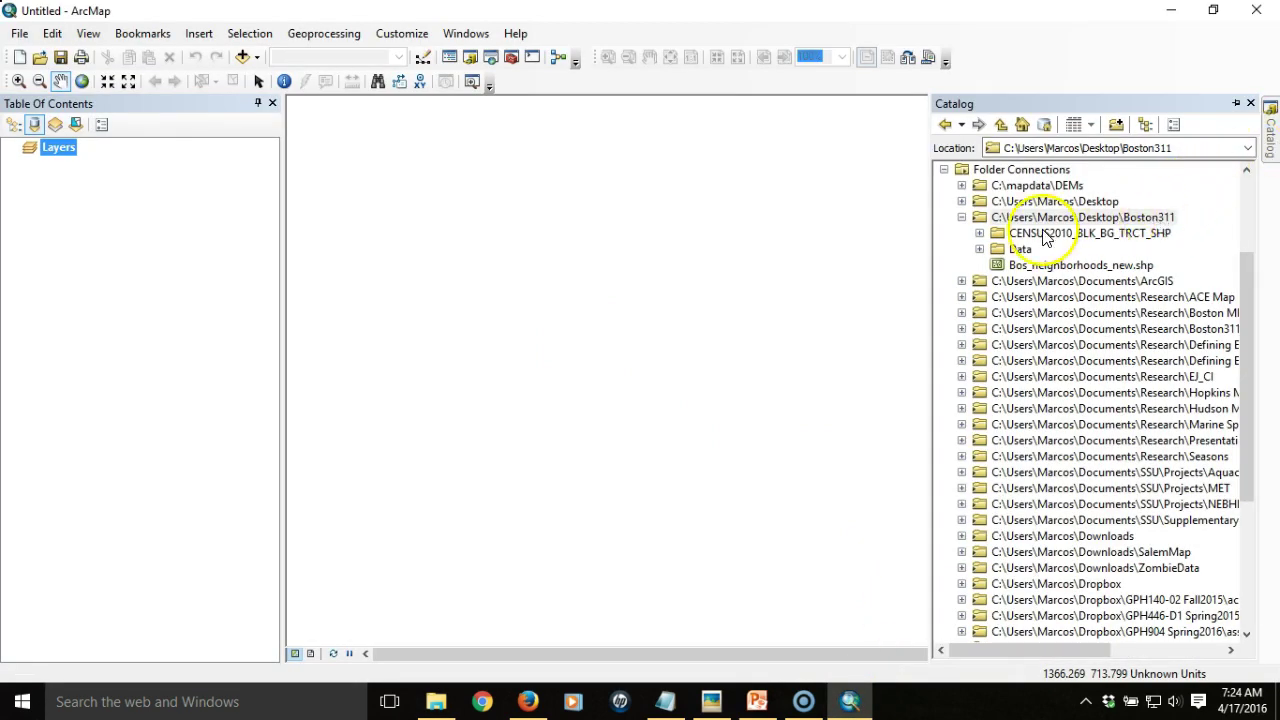
left_click(979, 251)
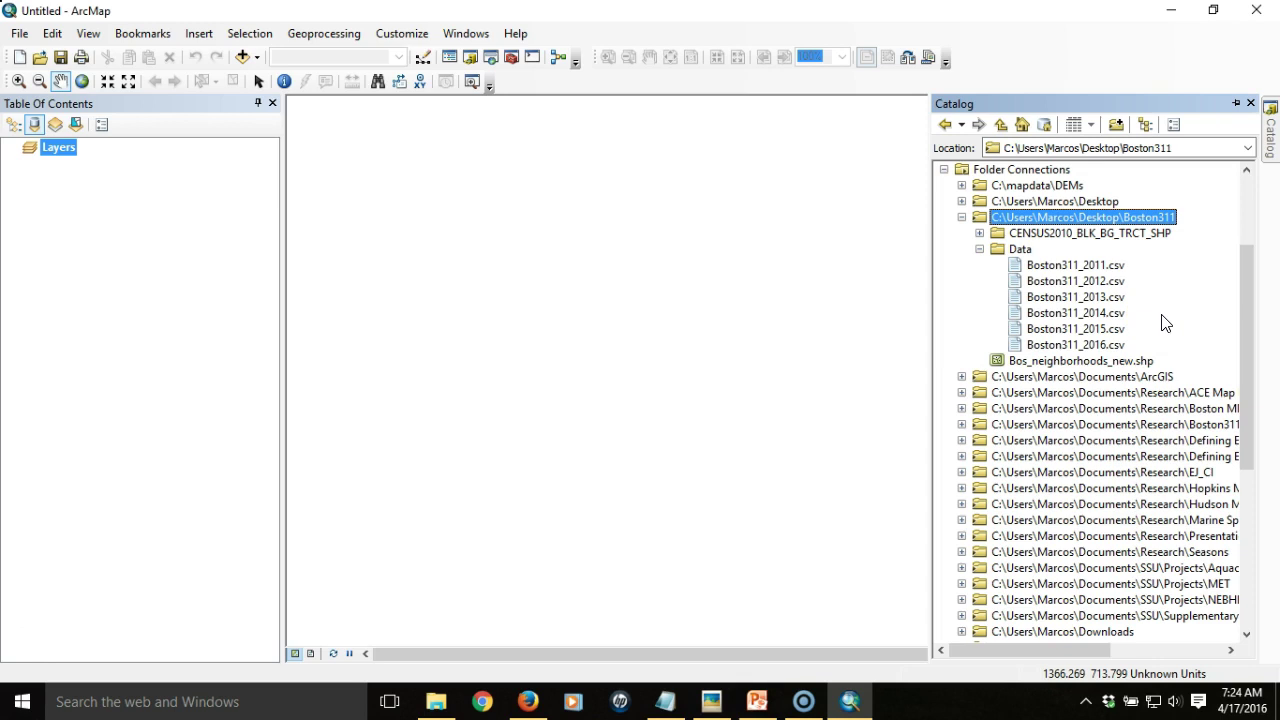
left_click(821, 329)
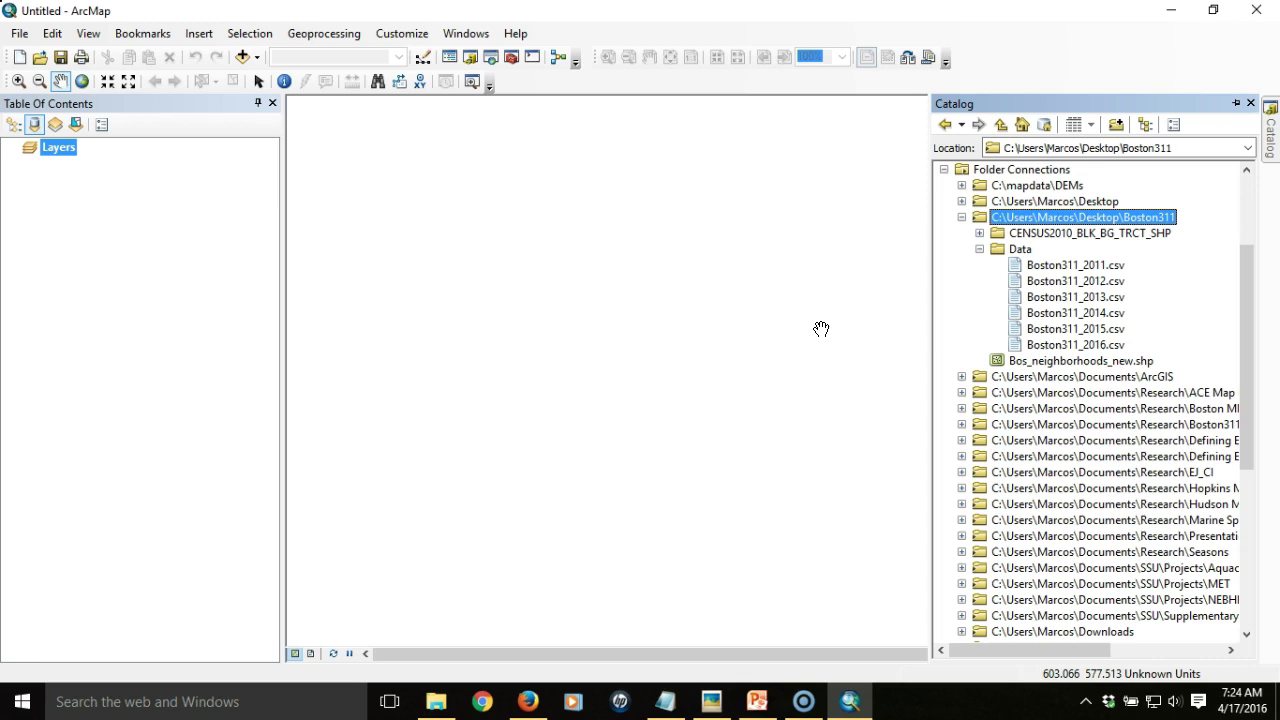
right_click(1024, 217)
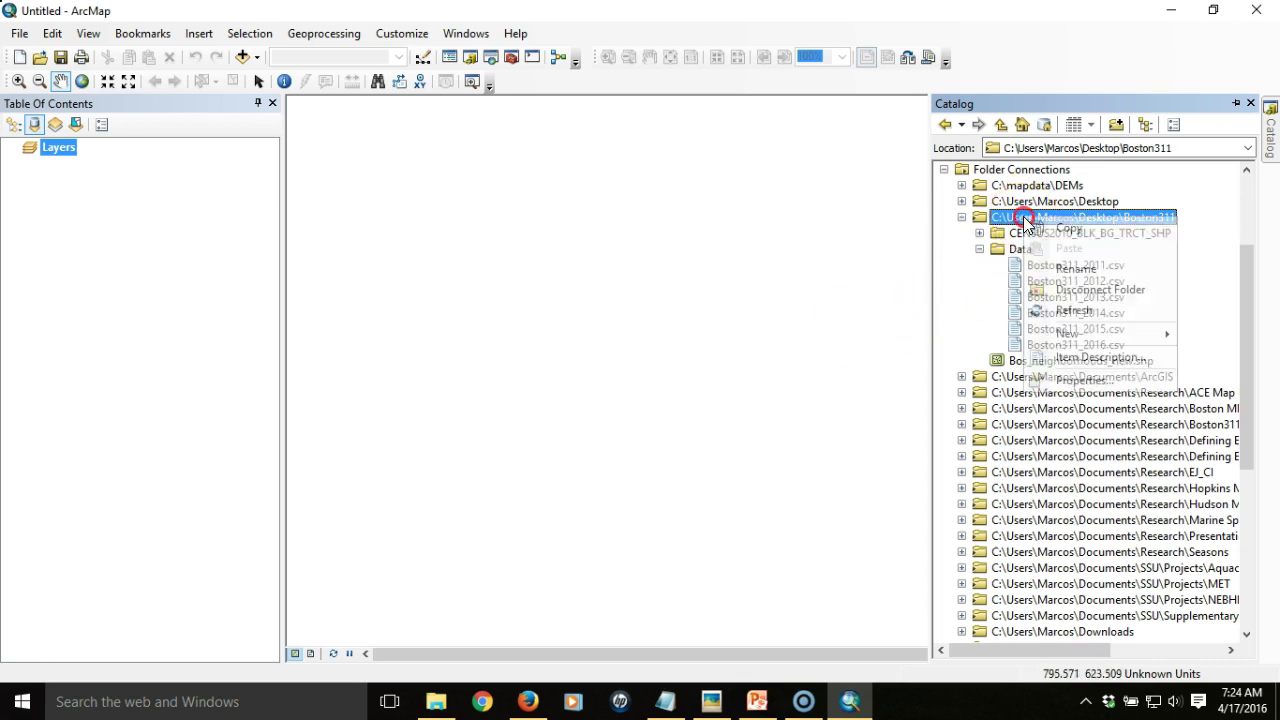
left_click(1066, 336)
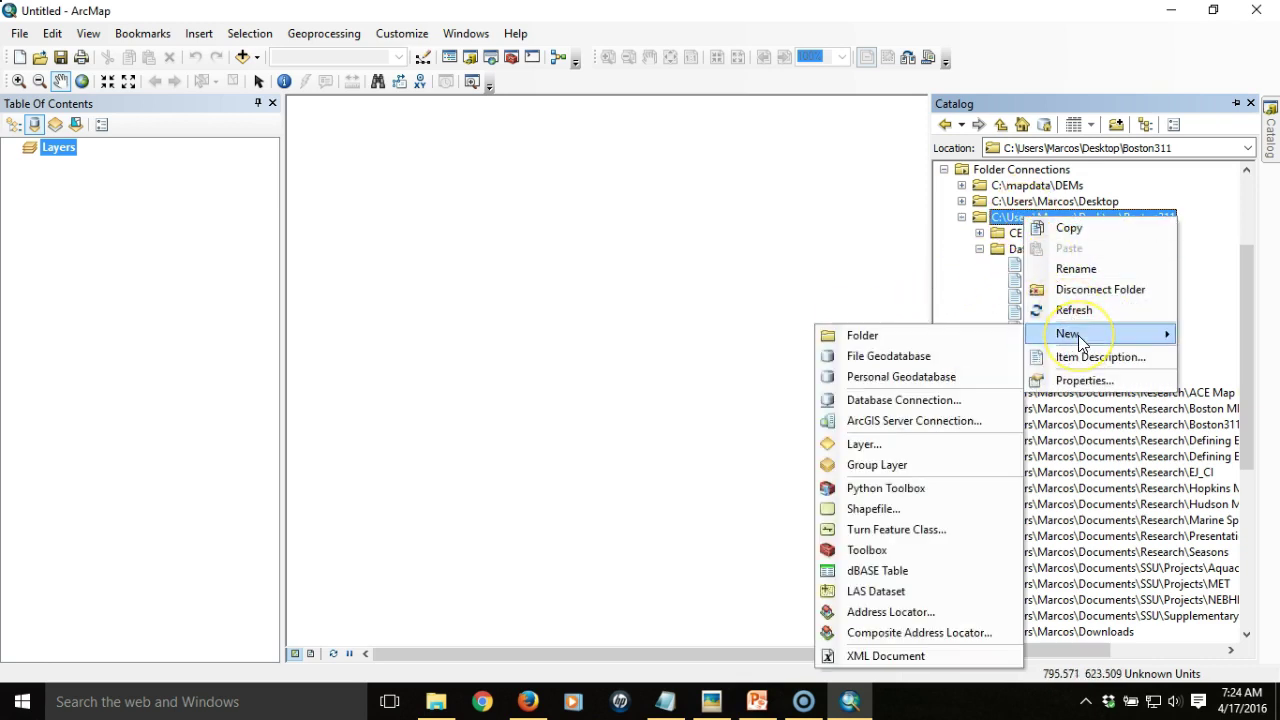
left_click(931, 375)
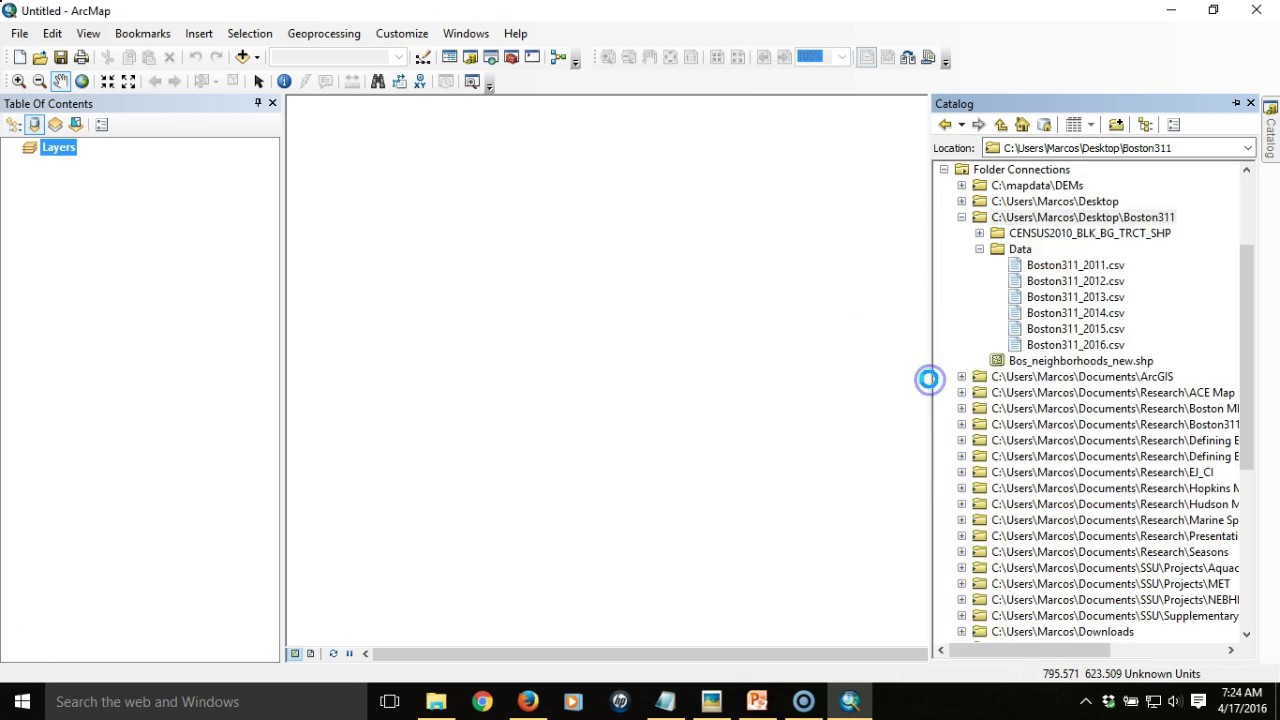
left_click(1163, 331)
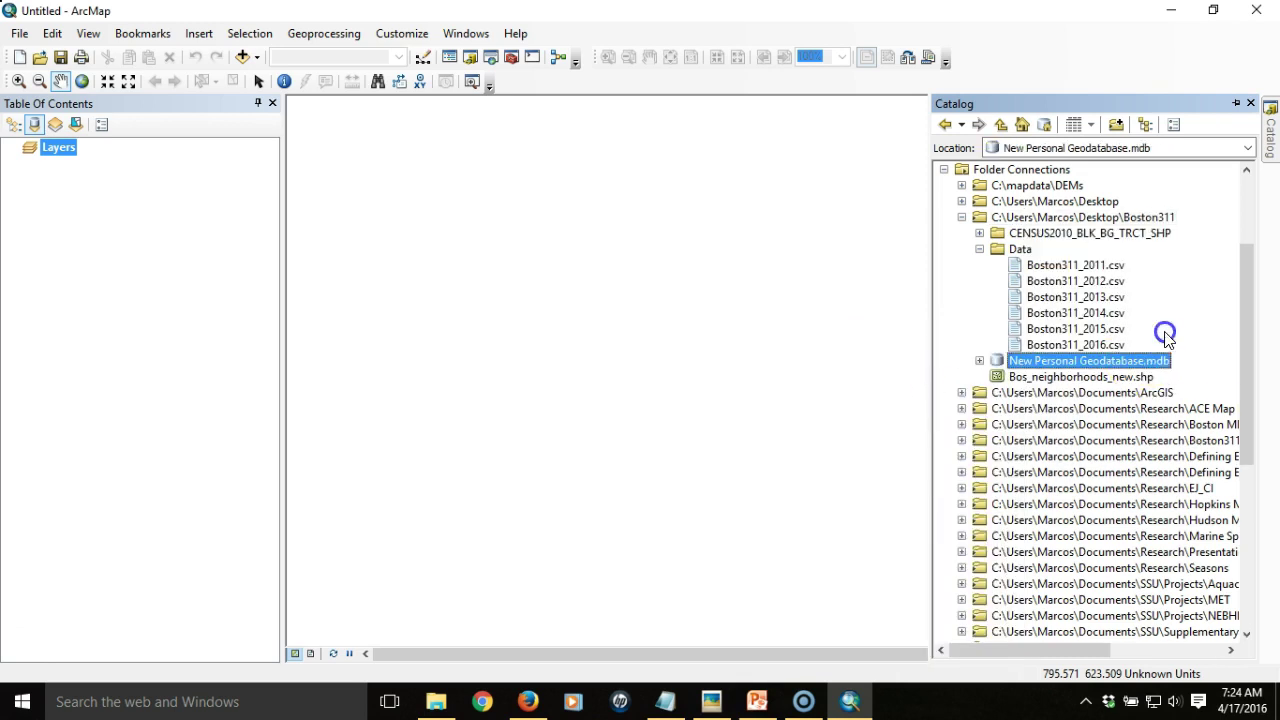
Add a toolbox inside the new personal geodatabase in the Boston311 folder
right_click(1105, 366)
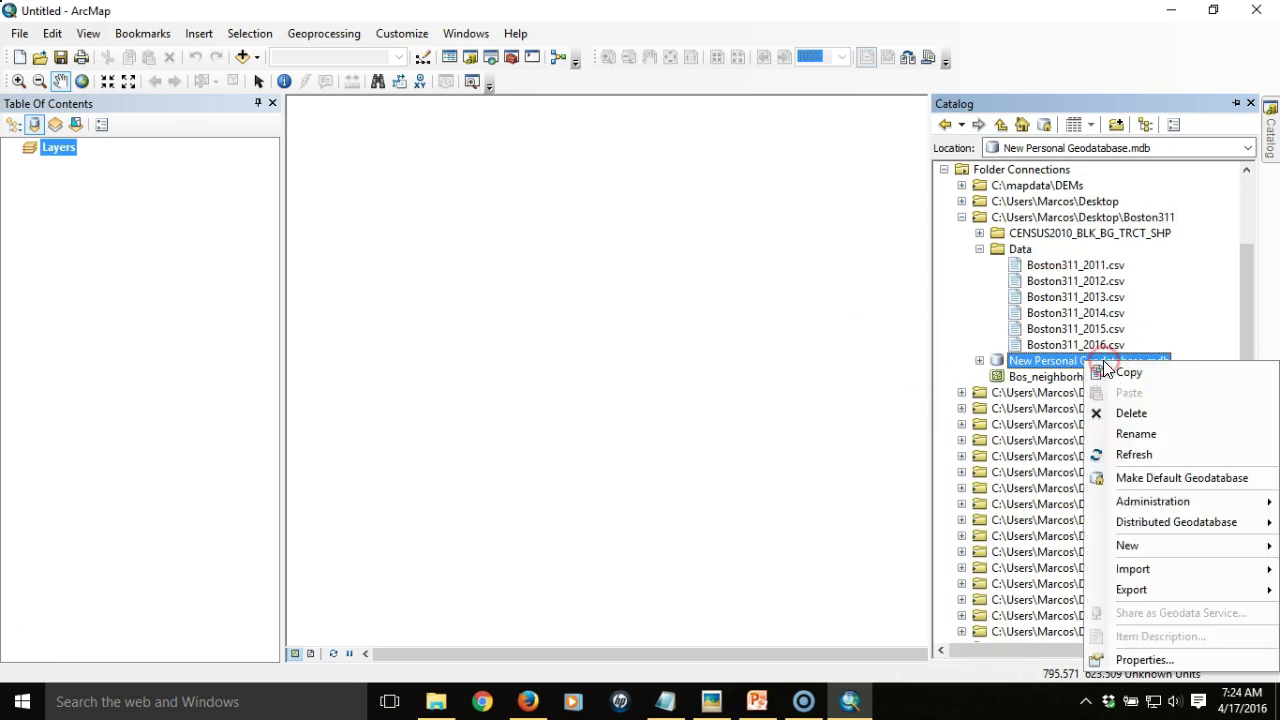
mouse_move(1139, 548)
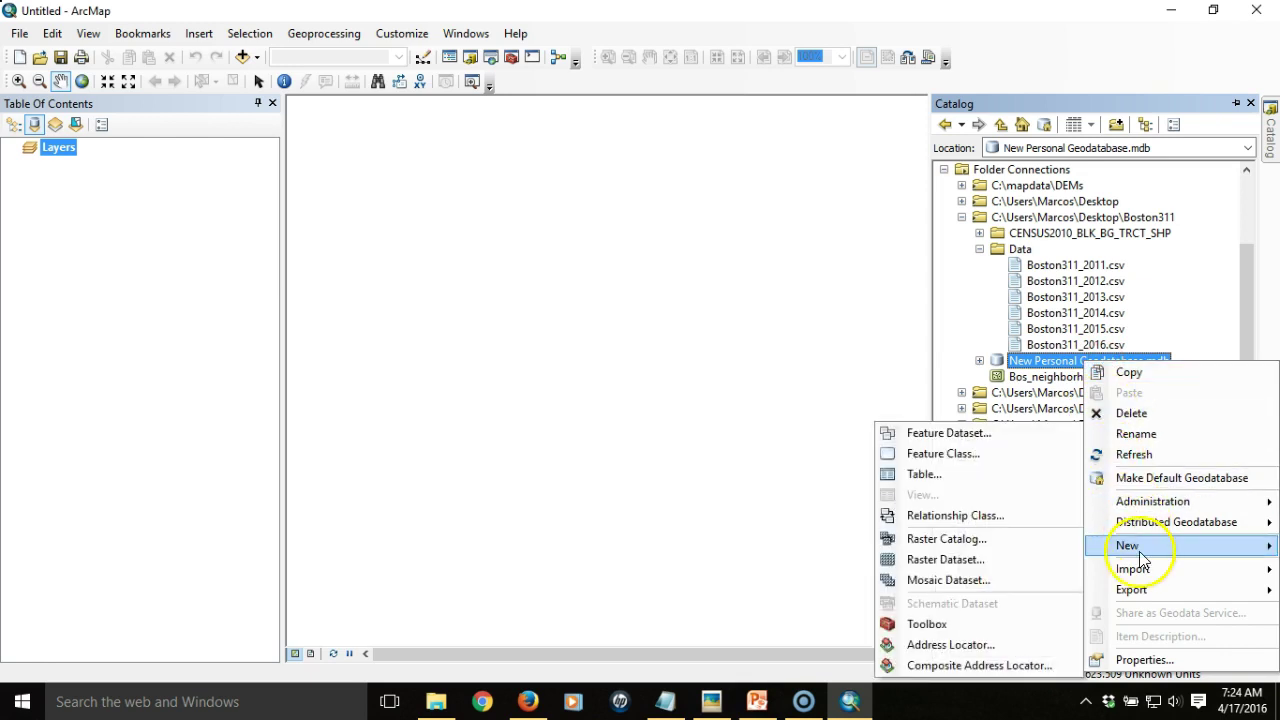
left_click(975, 626)
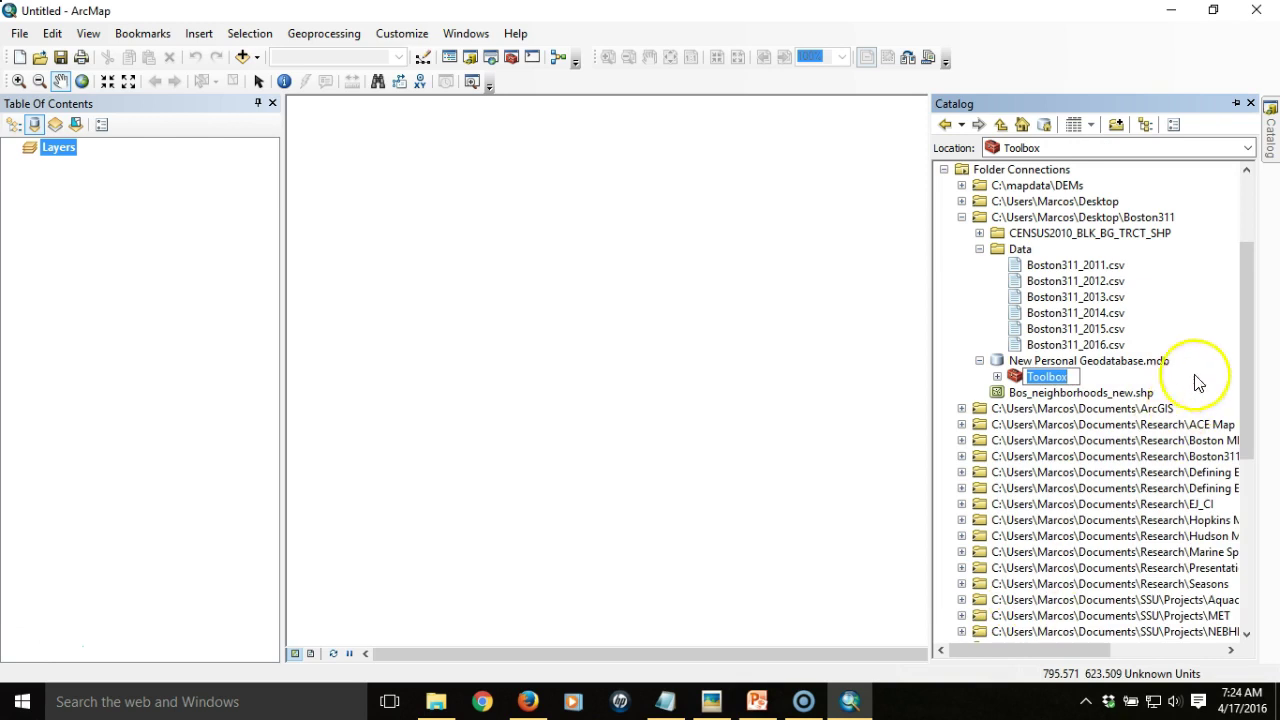
Create a new model in the geodatabase's toolbox and move its window aside
right_click(1048, 379)
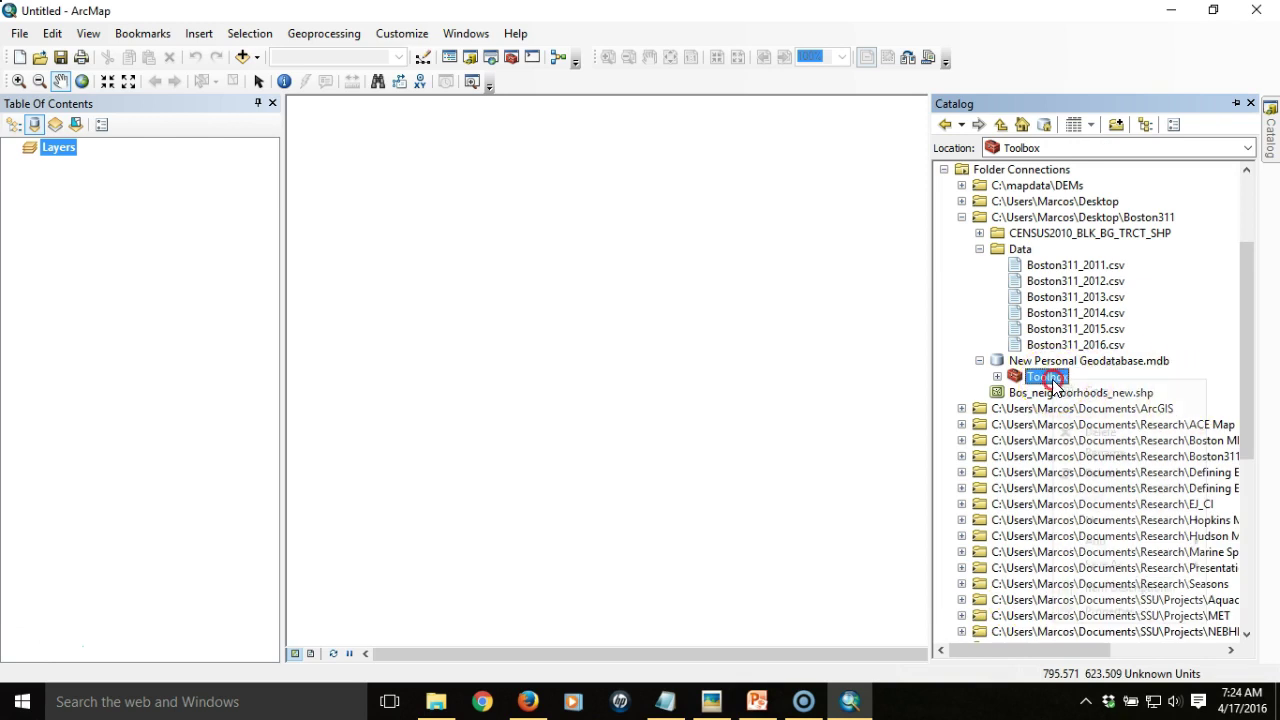
mouse_move(1110, 518)
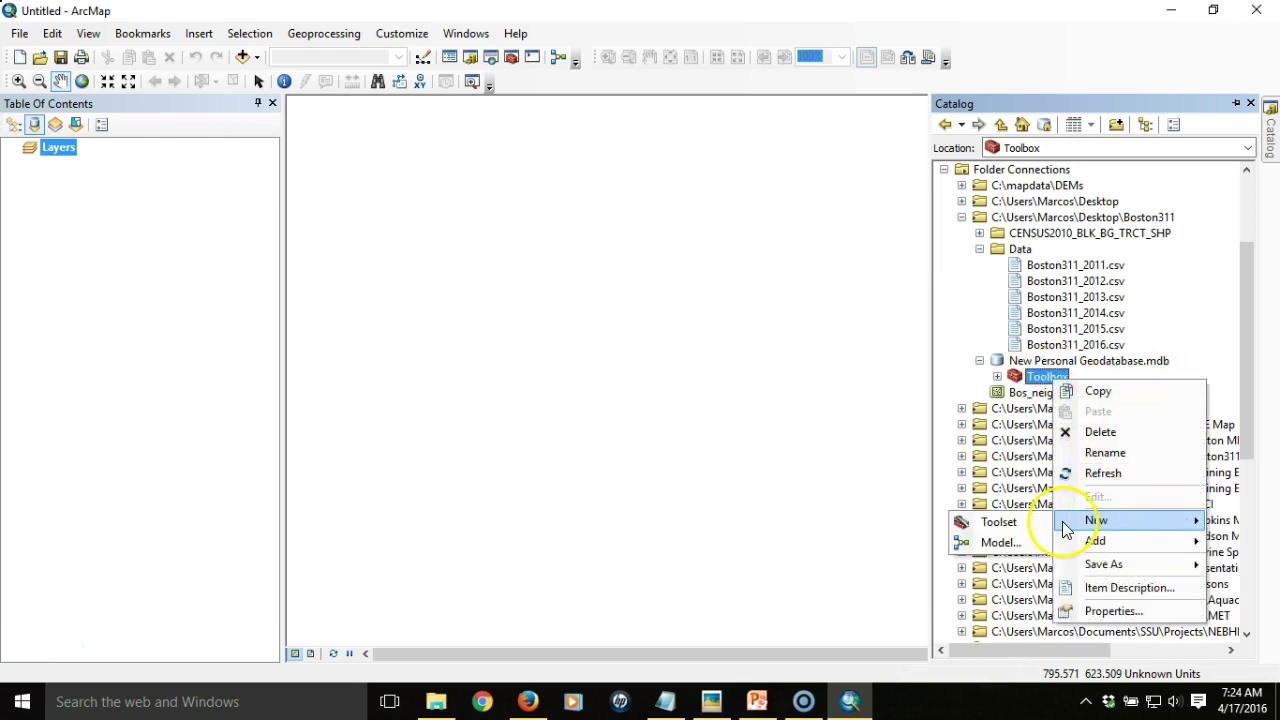
left_click(995, 542)
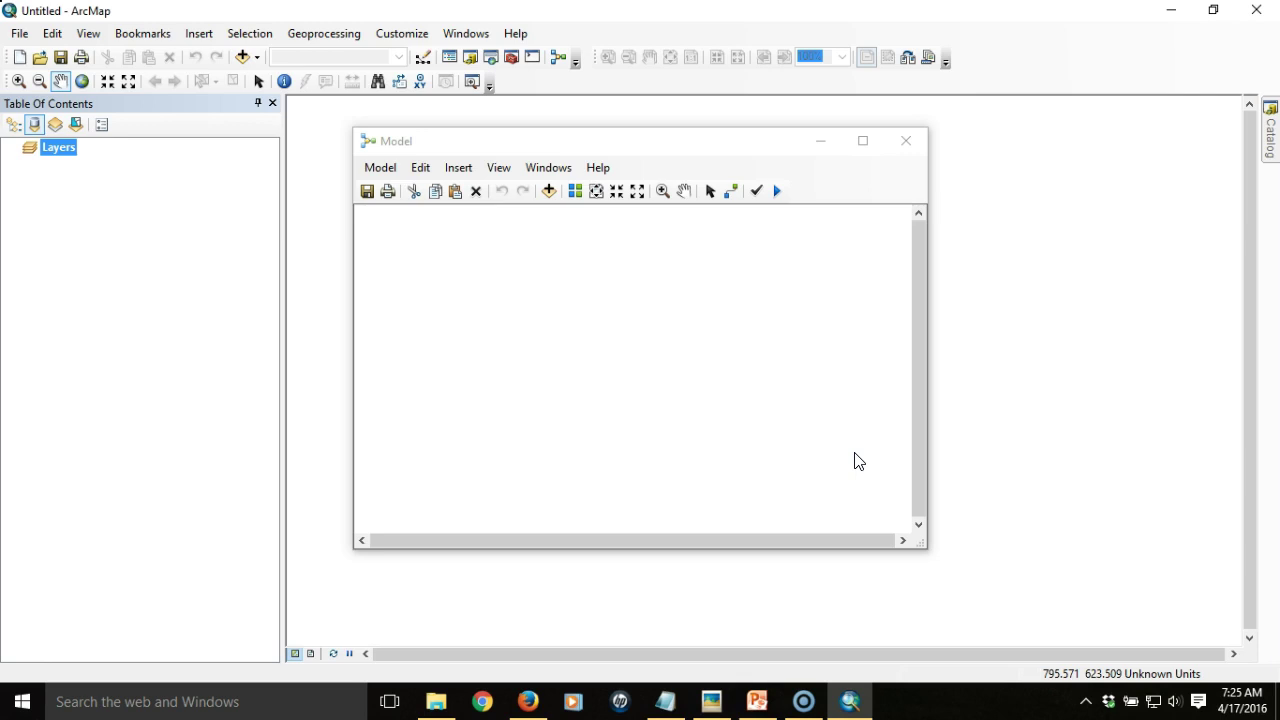
left_click_drag(702, 147, 513, 167)
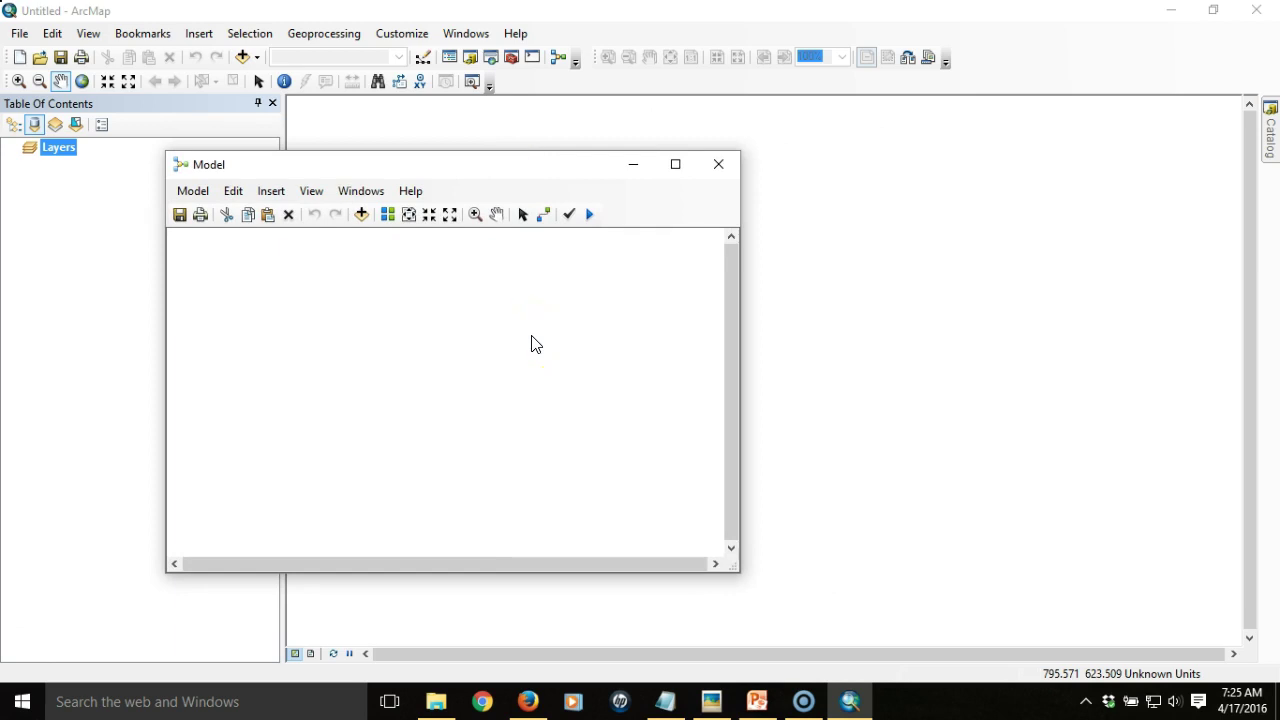
Set the current workspace in the geoprocessing environments to New Personal Geodatabase.mdb in the Boston311 folder
left_click(345, 33)
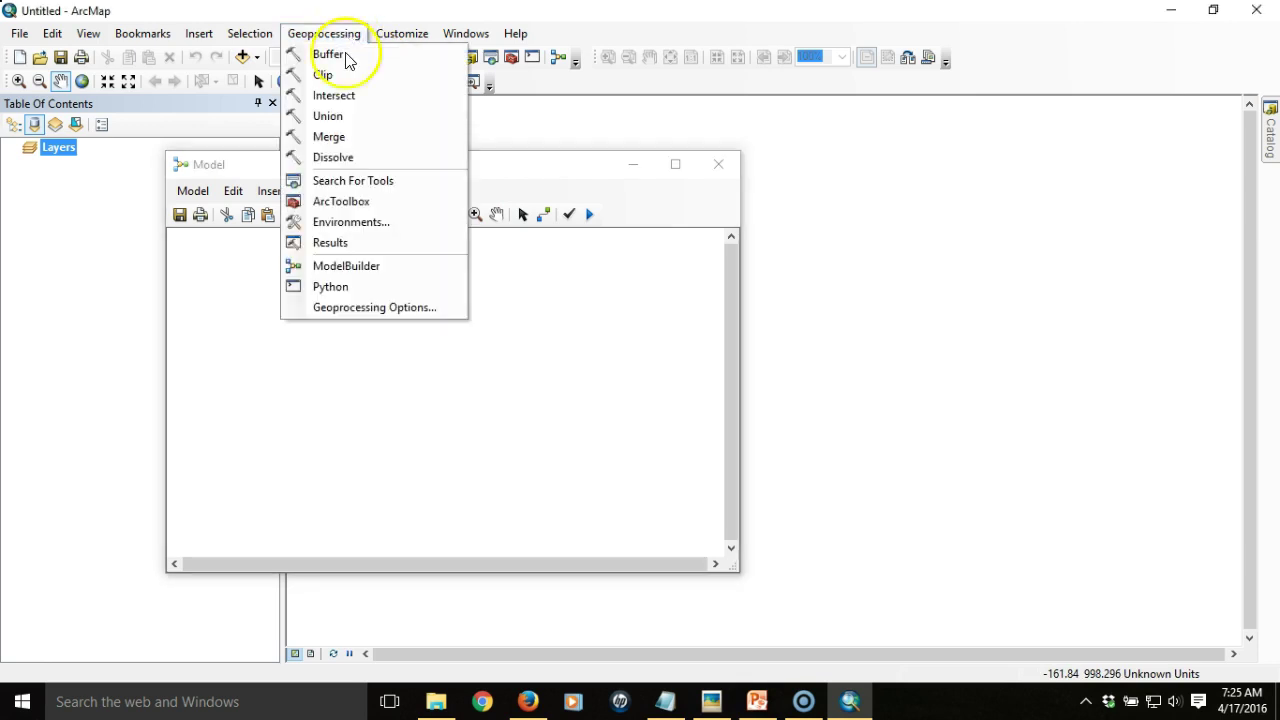
left_click(364, 221)
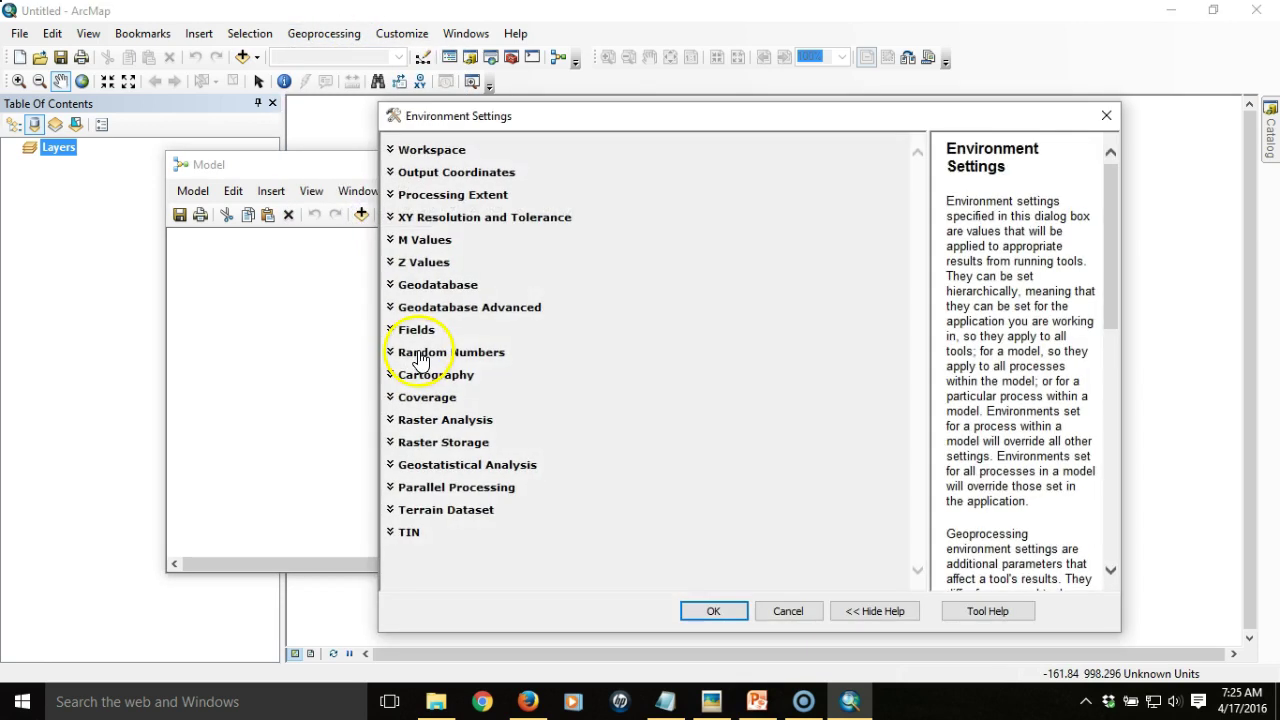
left_click(468, 155)
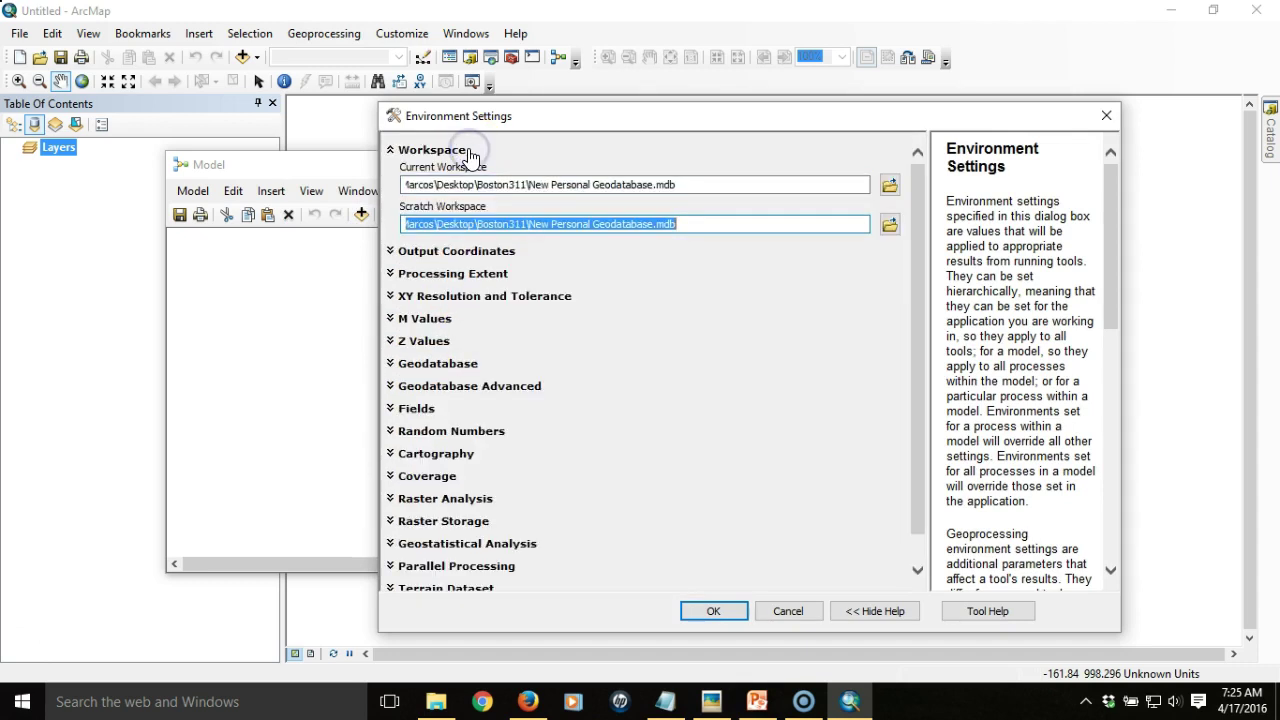
left_click(889, 185)
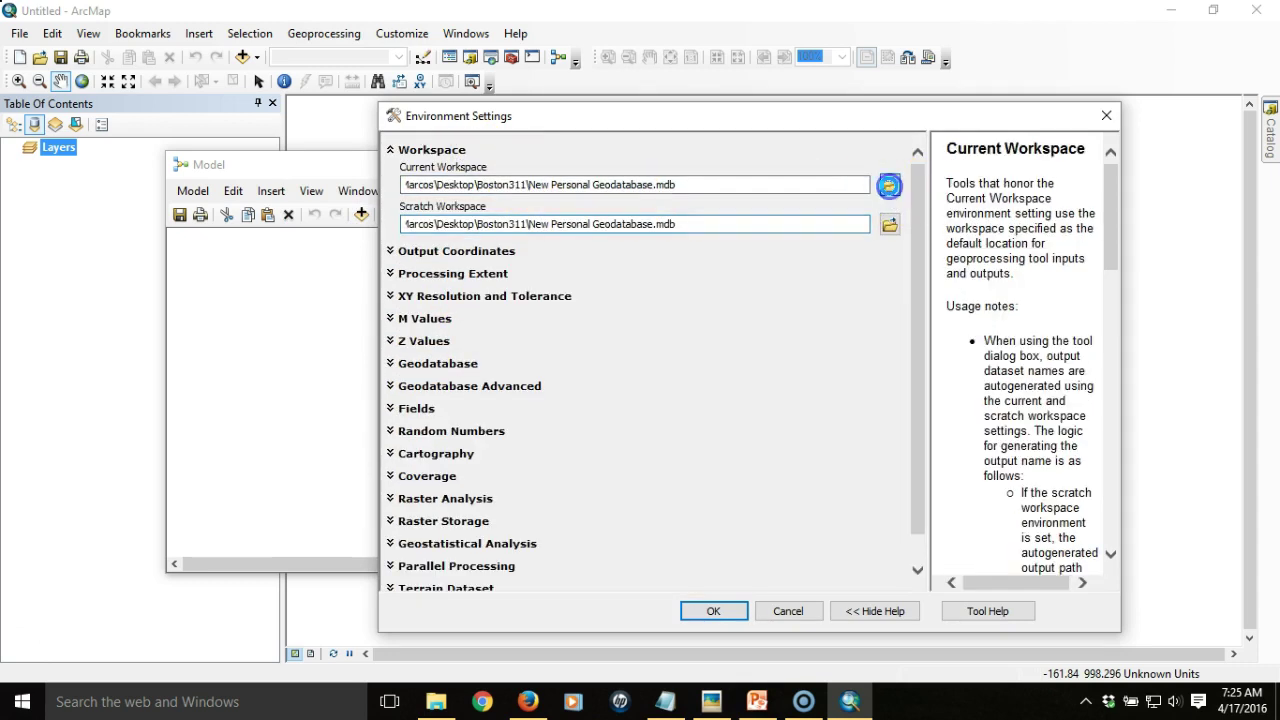
left_click(612, 315)
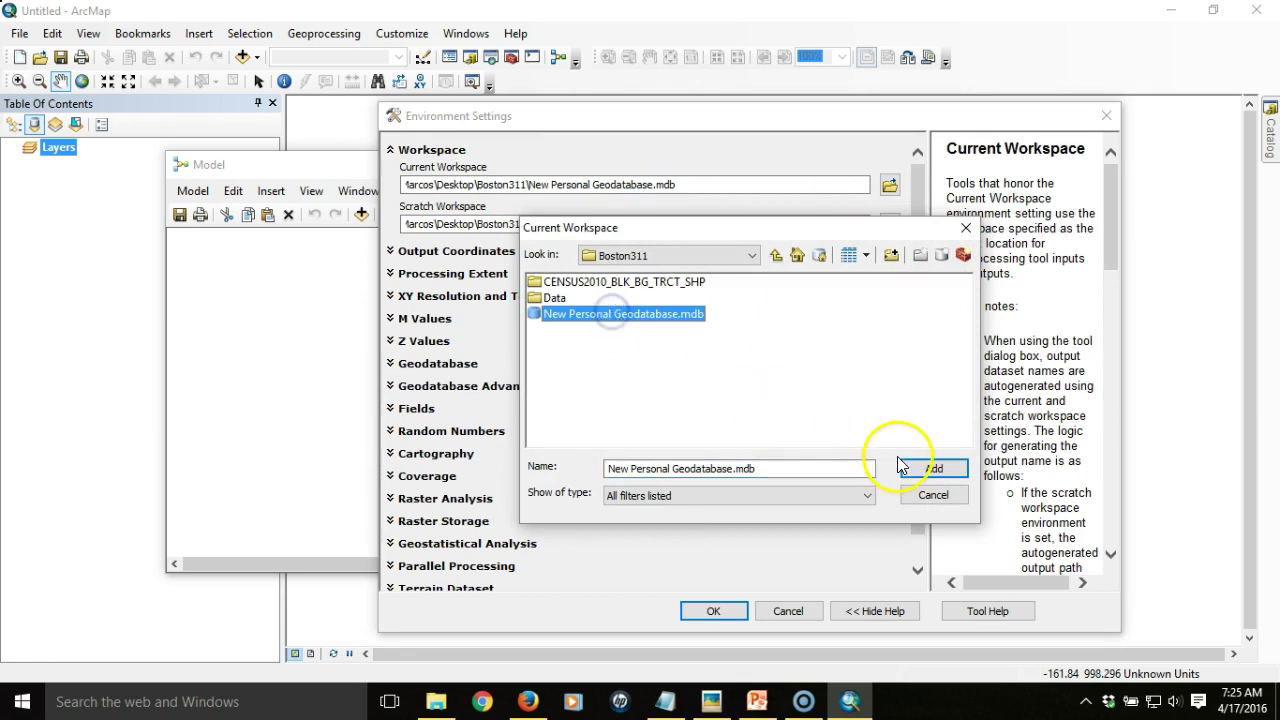
left_click(929, 470)
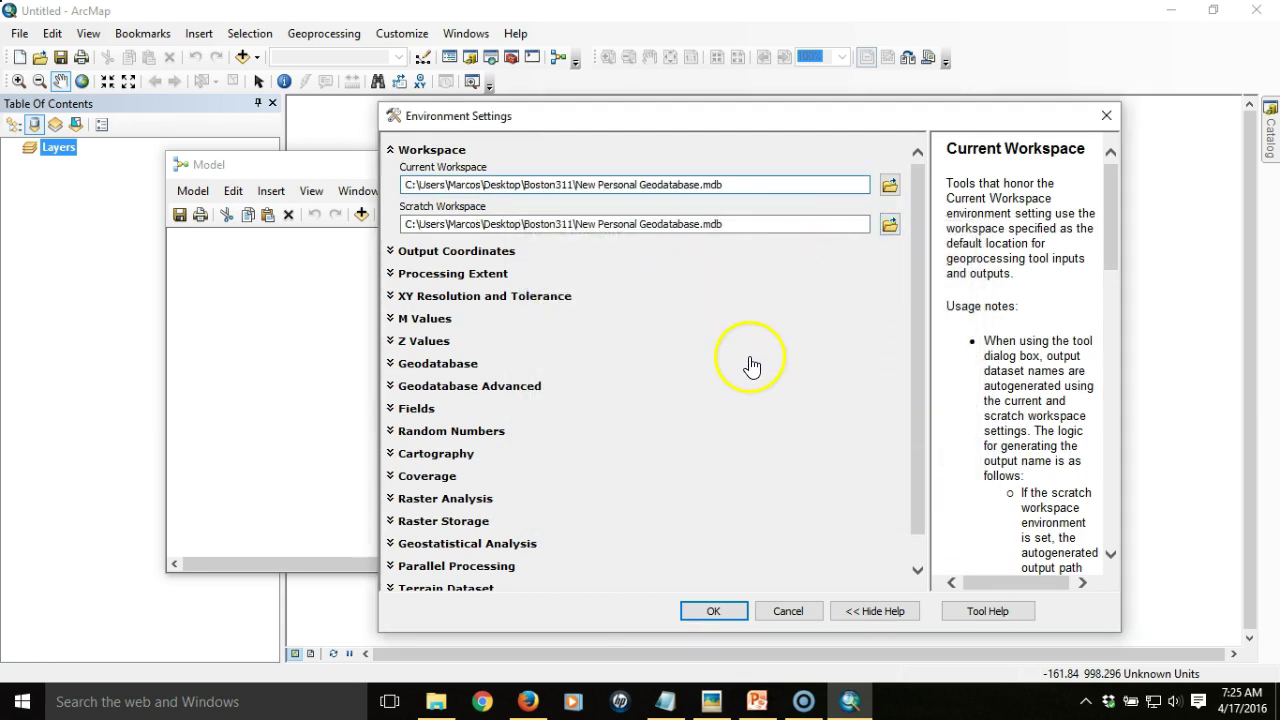
left_click(716, 611)
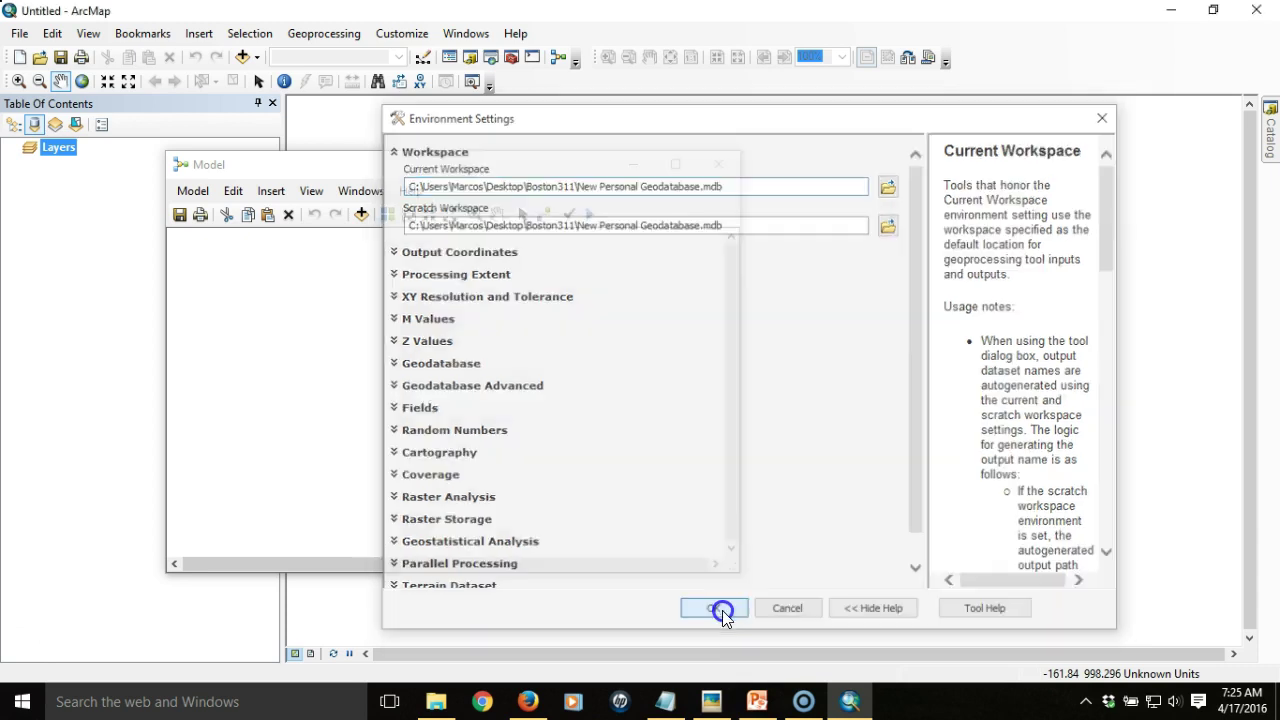
Check the geoprocessing options for overwriting outputs and adding results to the display
left_click(345, 36)
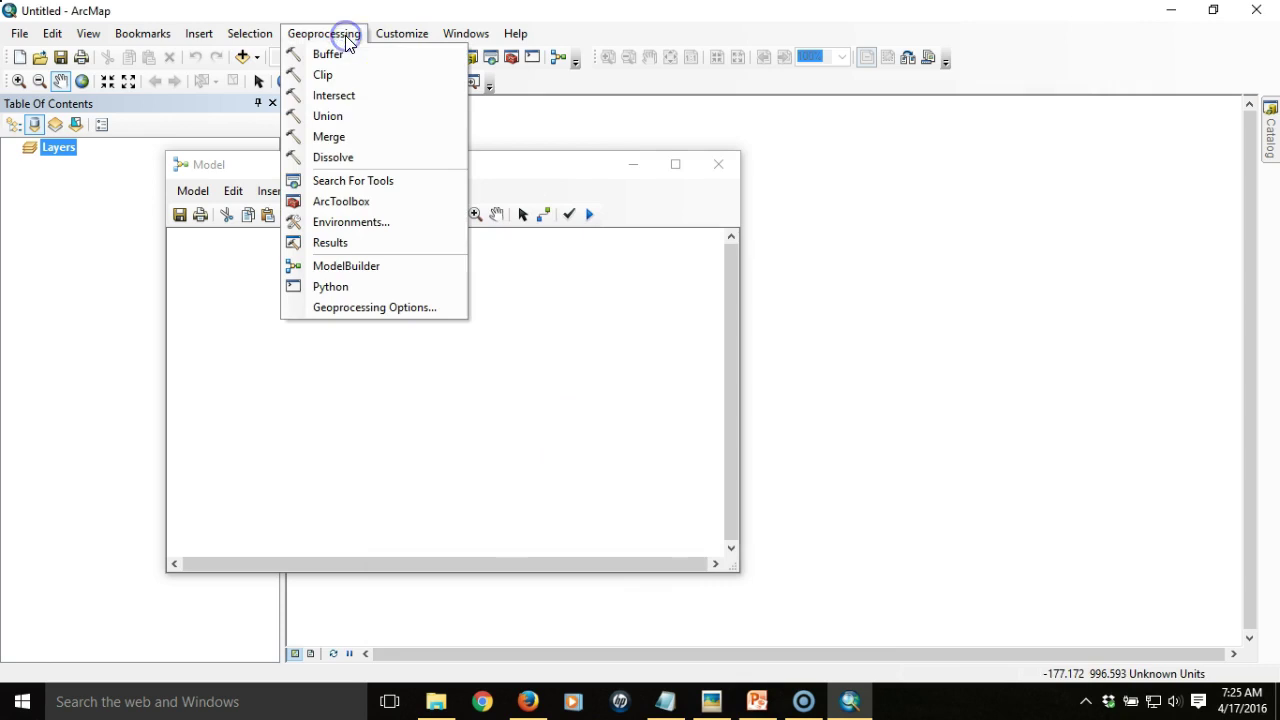
left_click(407, 312)
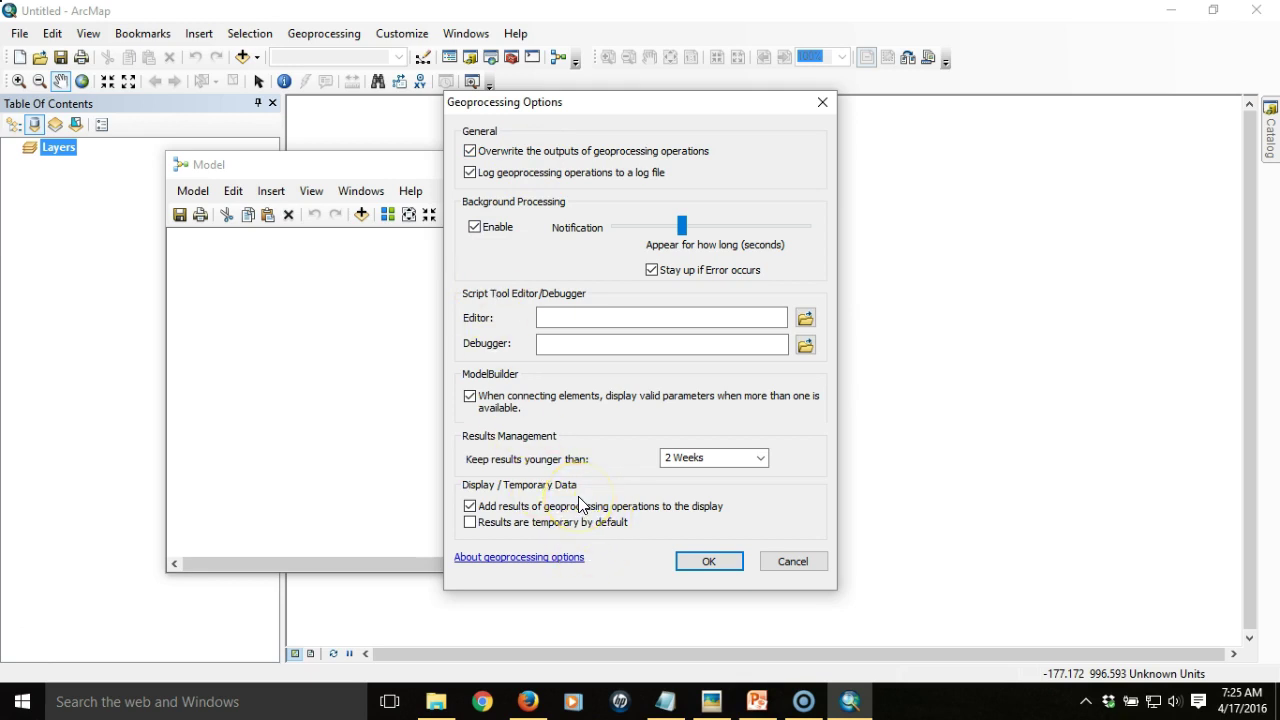
left_click(709, 561)
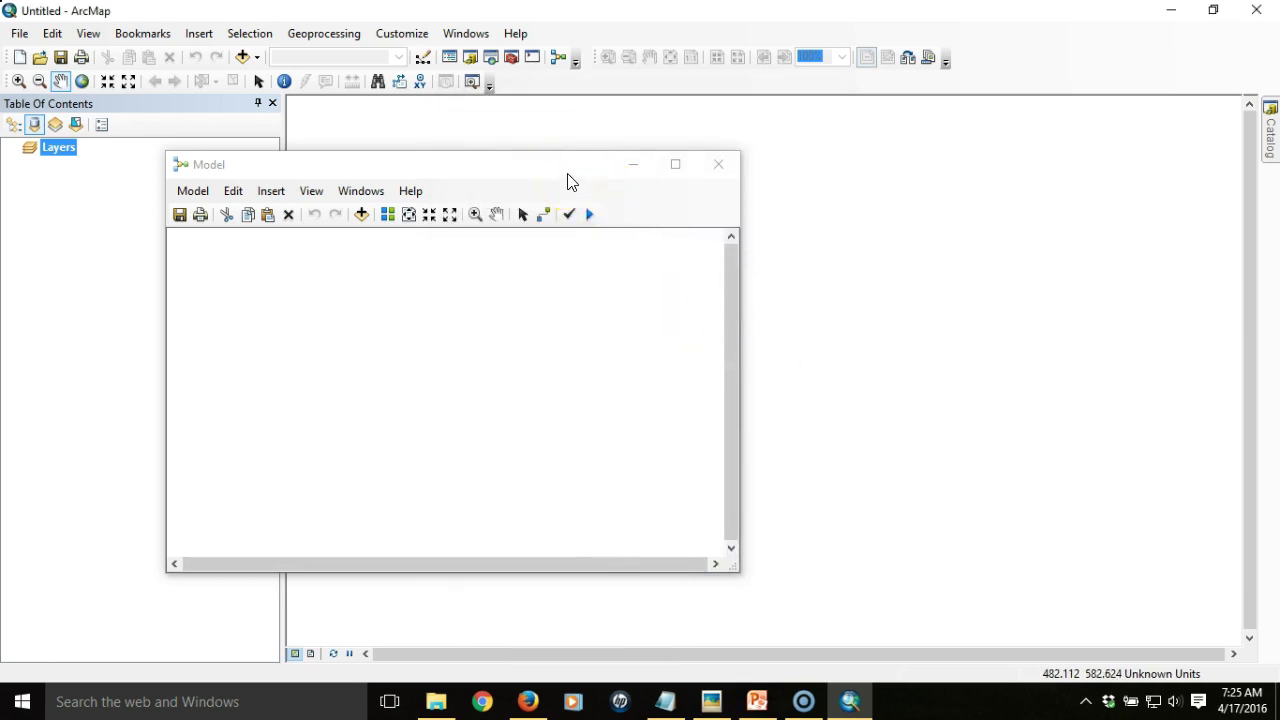
Add the Table to Table tool from the To Geodatabase conversion tools to the model canvas
left_click_drag(555, 168, 506, 166)
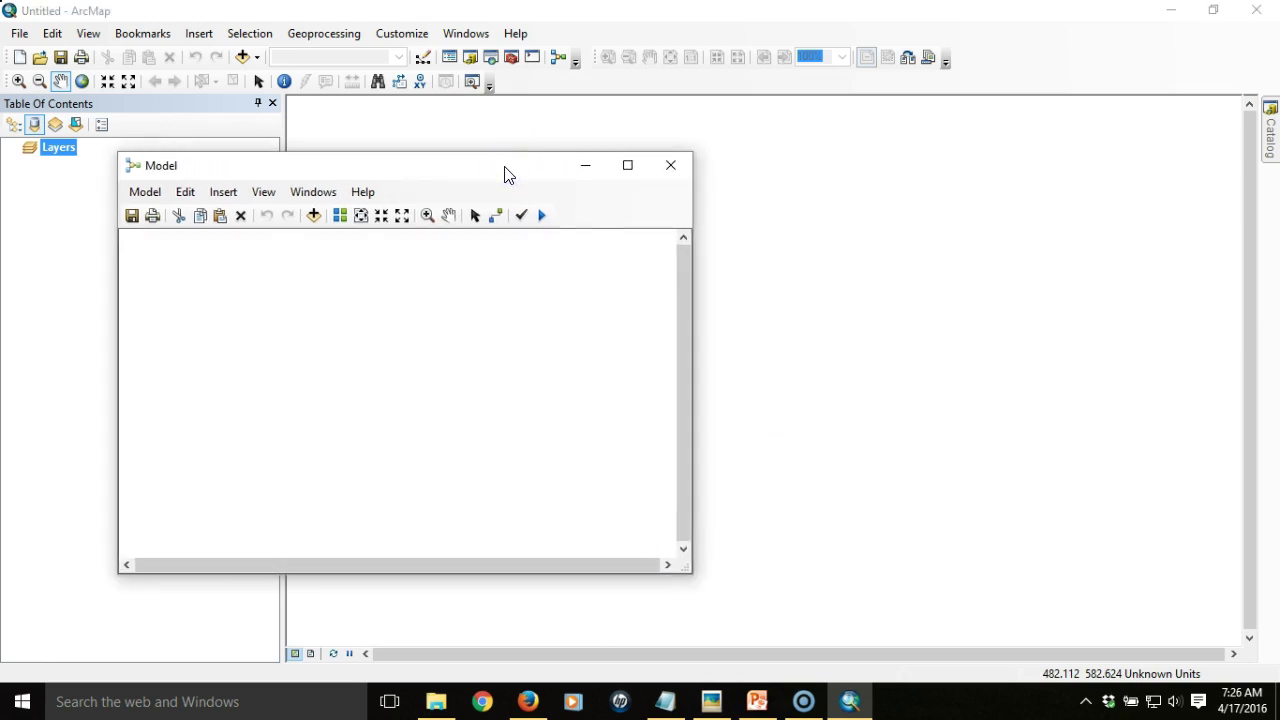
left_click(512, 58)
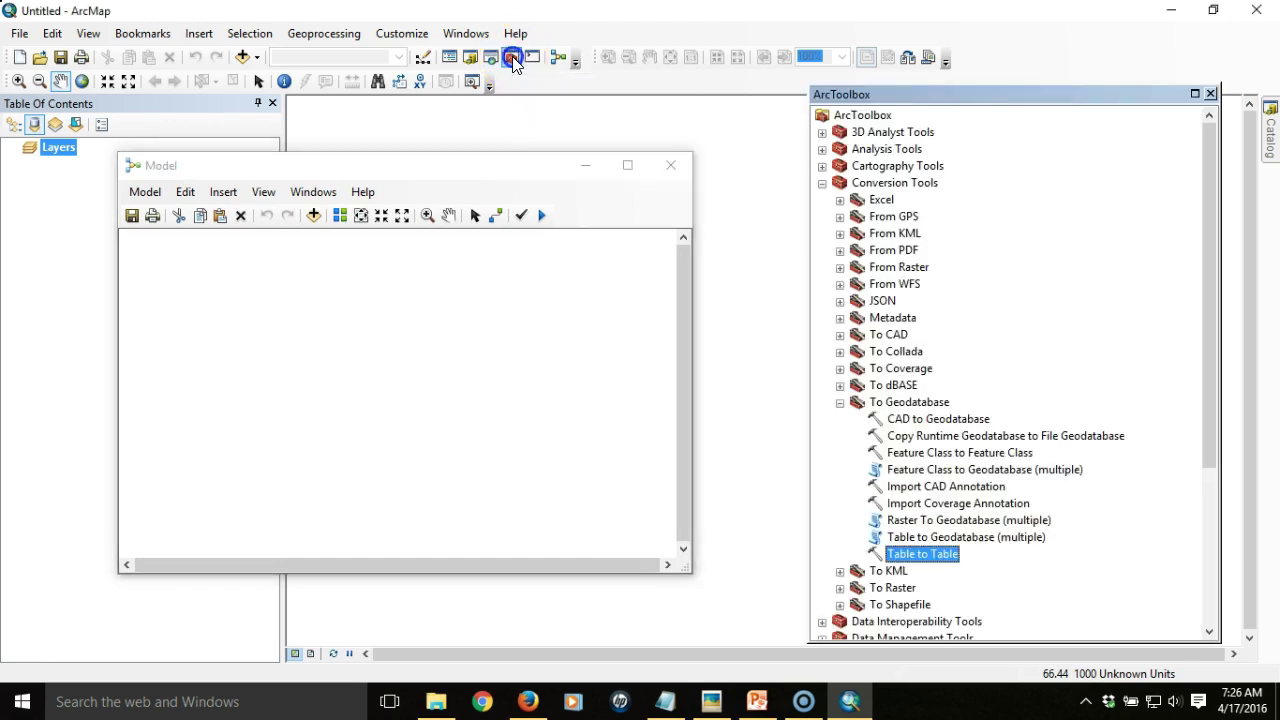
left_click(822, 183)
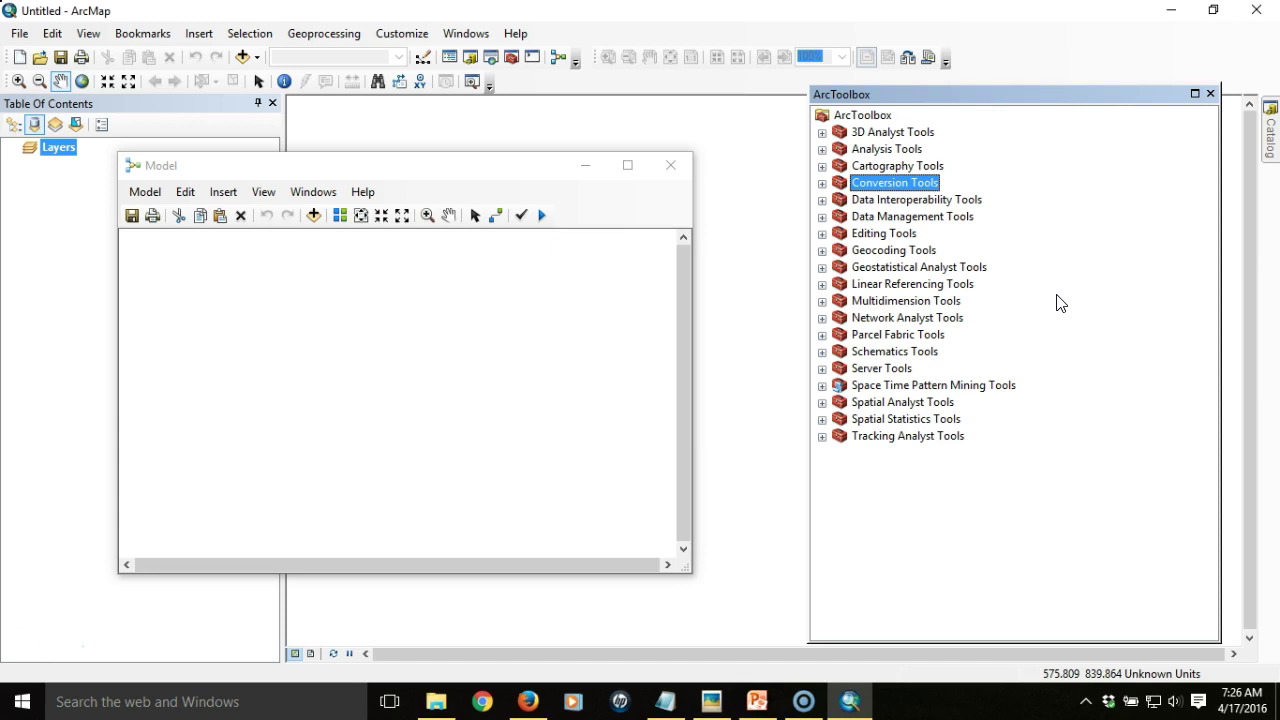
left_click(822, 184)
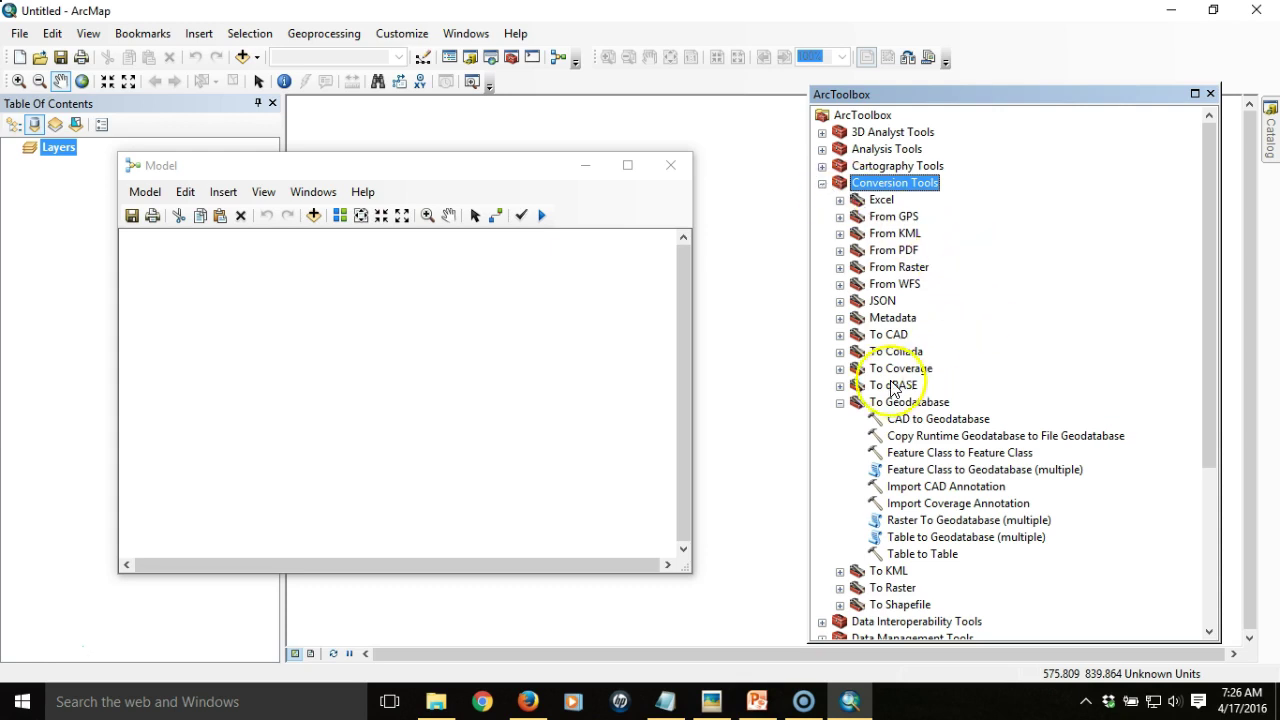
left_click(944, 555)
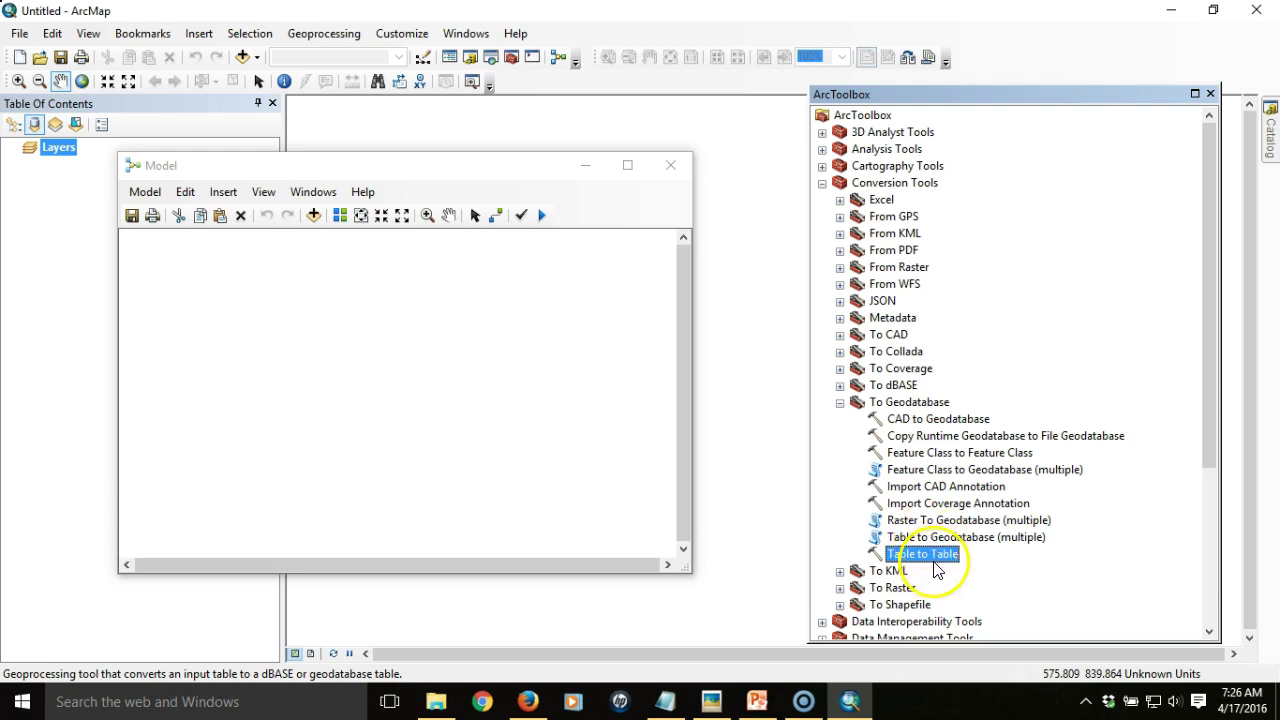
left_click_drag(922, 563, 242, 352)
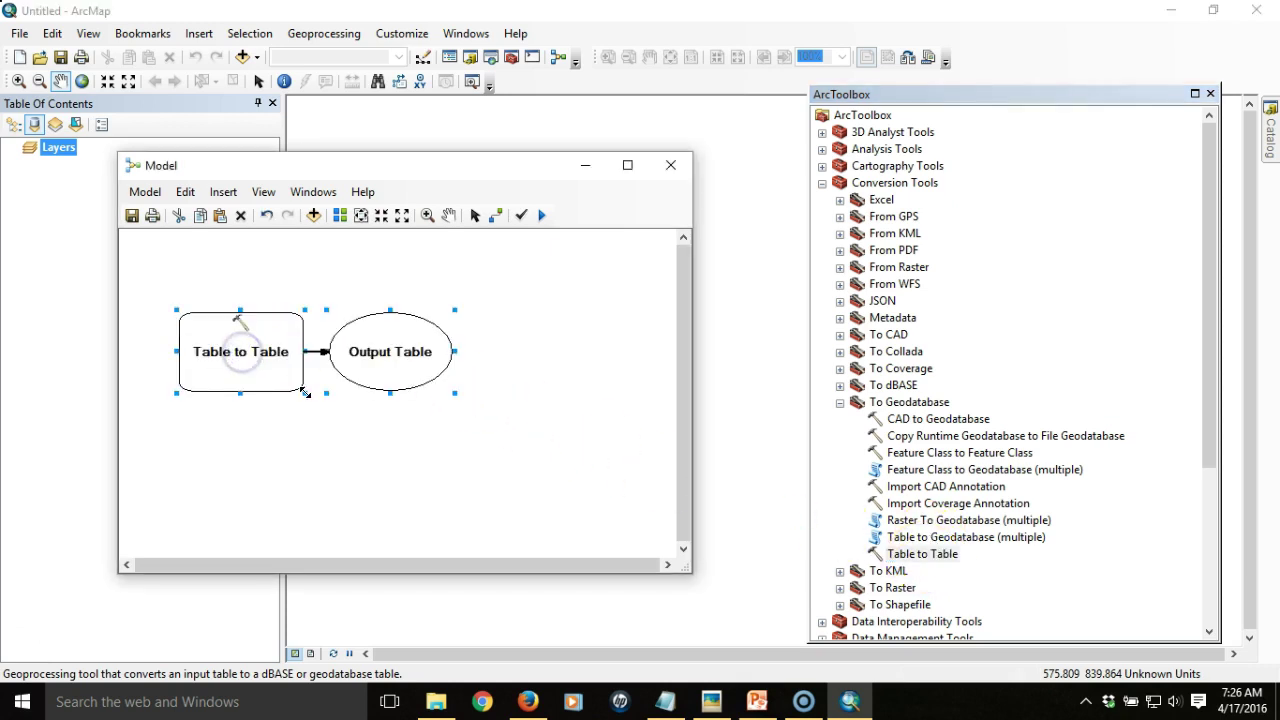
left_click(498, 431)
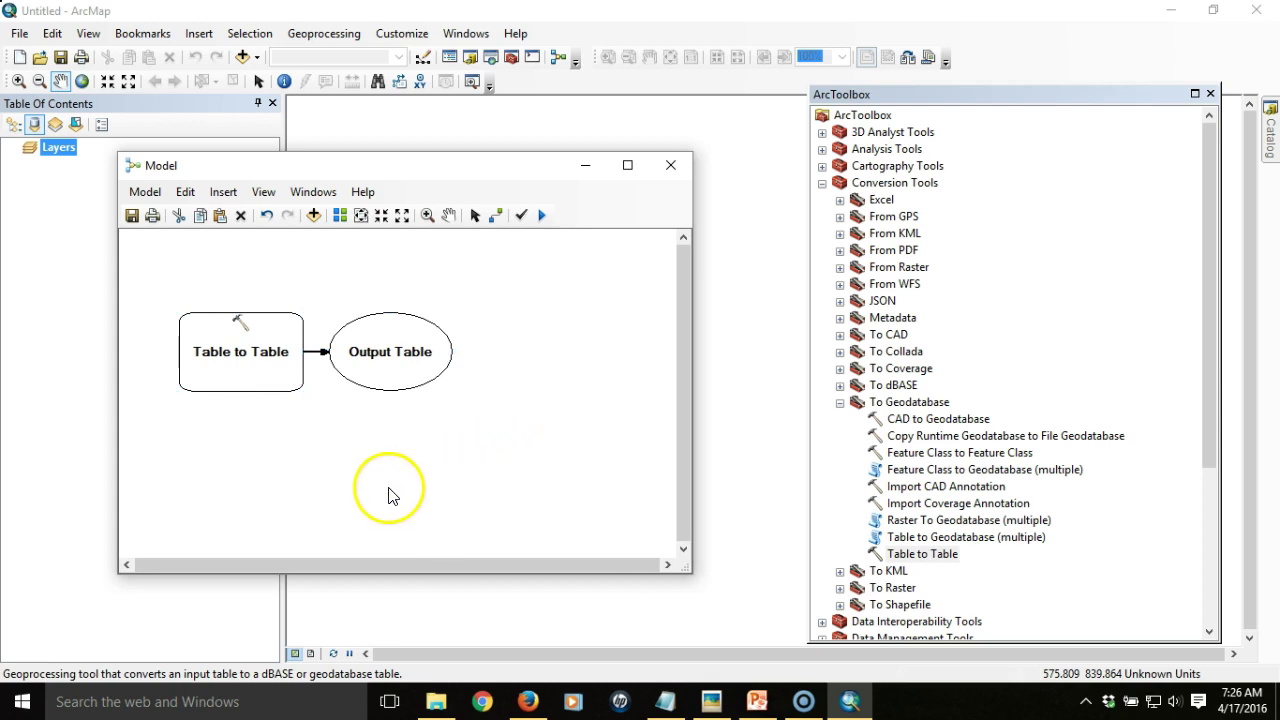
mouse_move(246, 363)
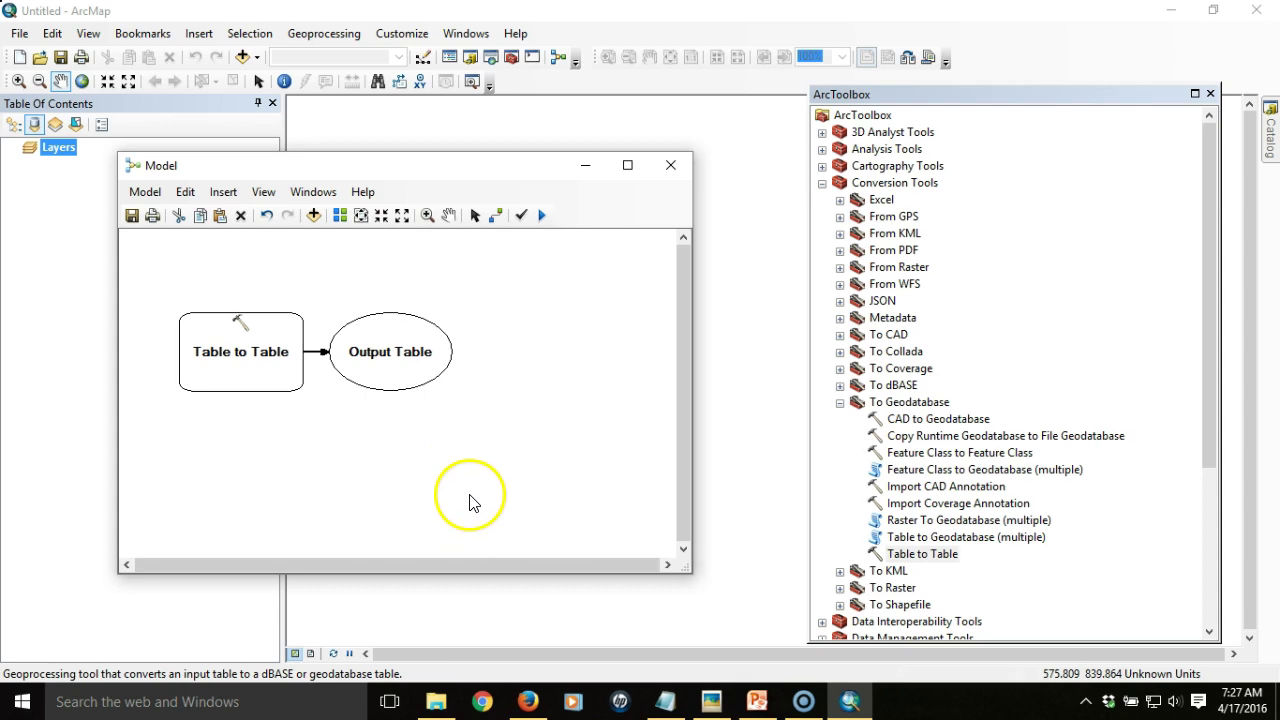
Set the Table to Table tool's input rows to Boston311_2011.csv from the Data folder
double_click(269, 367)
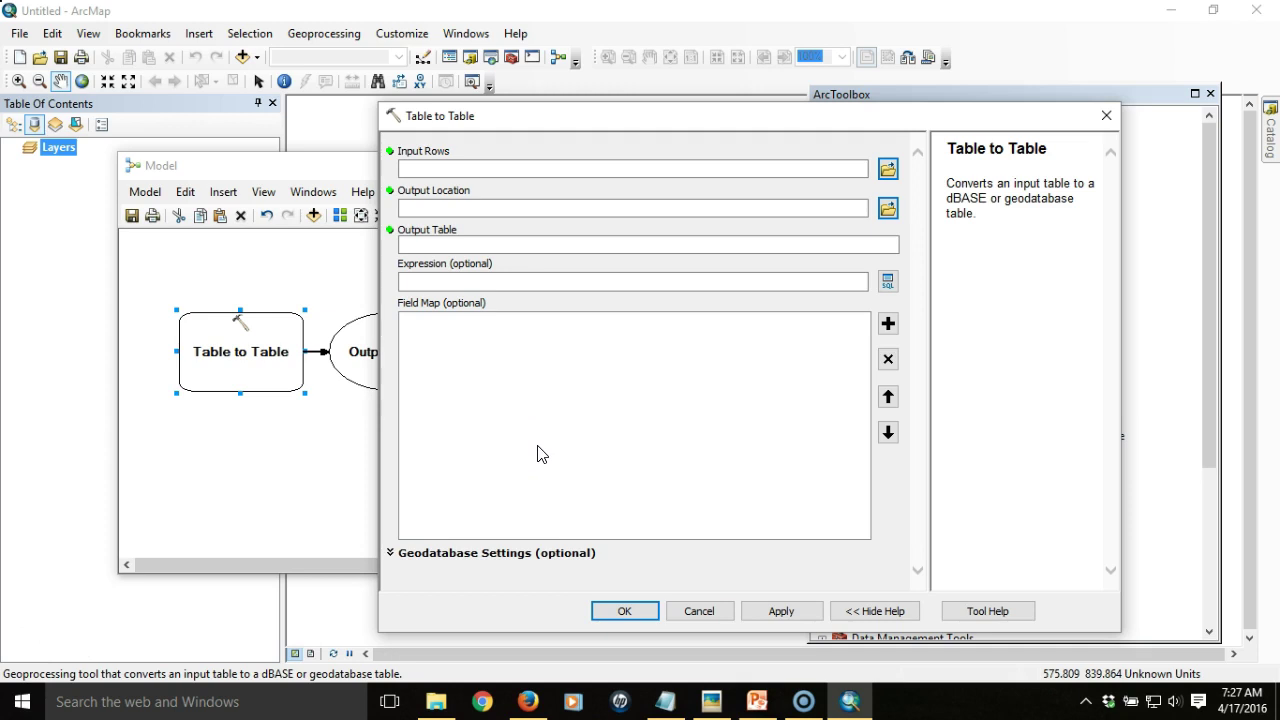
left_click(889, 172)
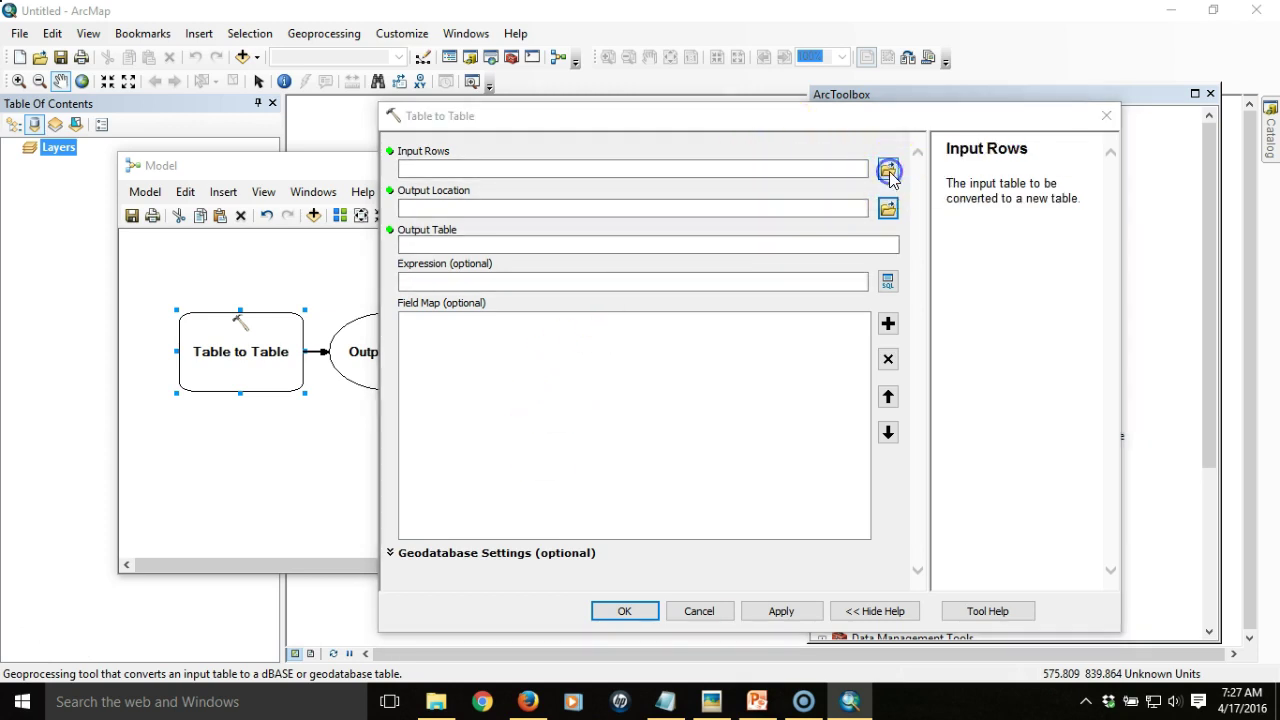
double_click(553, 300)
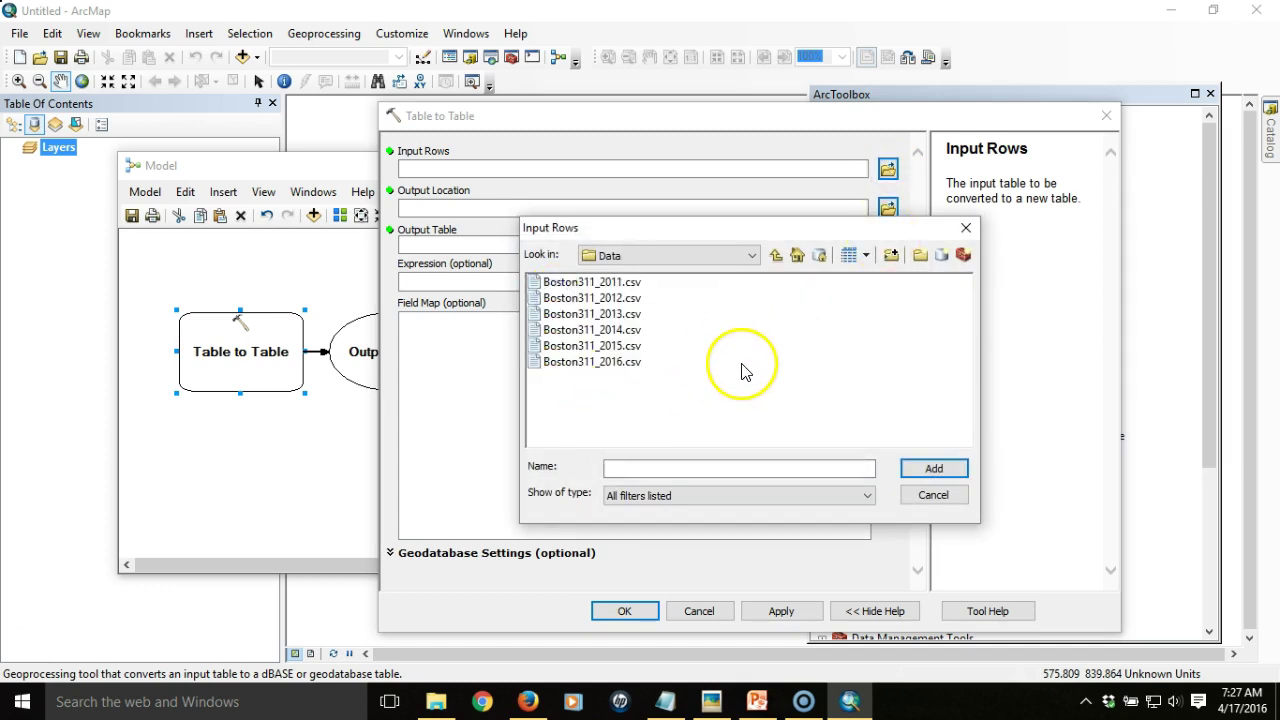
left_click(578, 286)
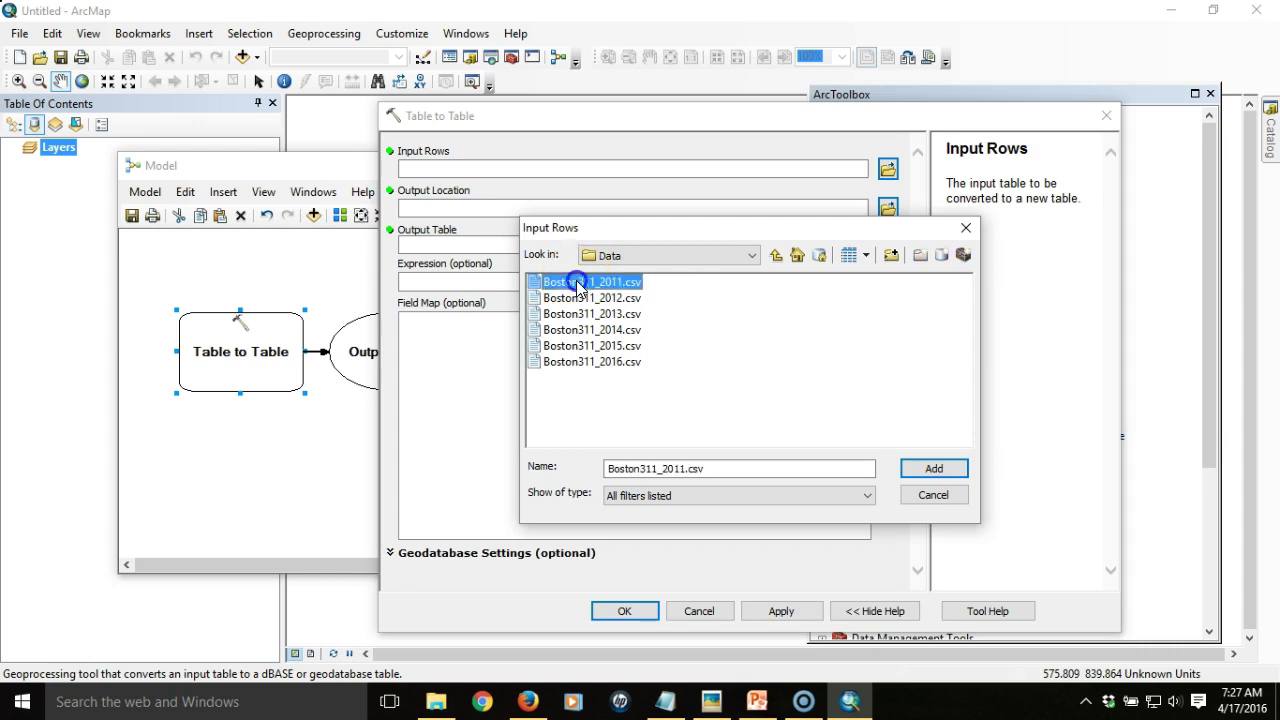
left_click(940, 470)
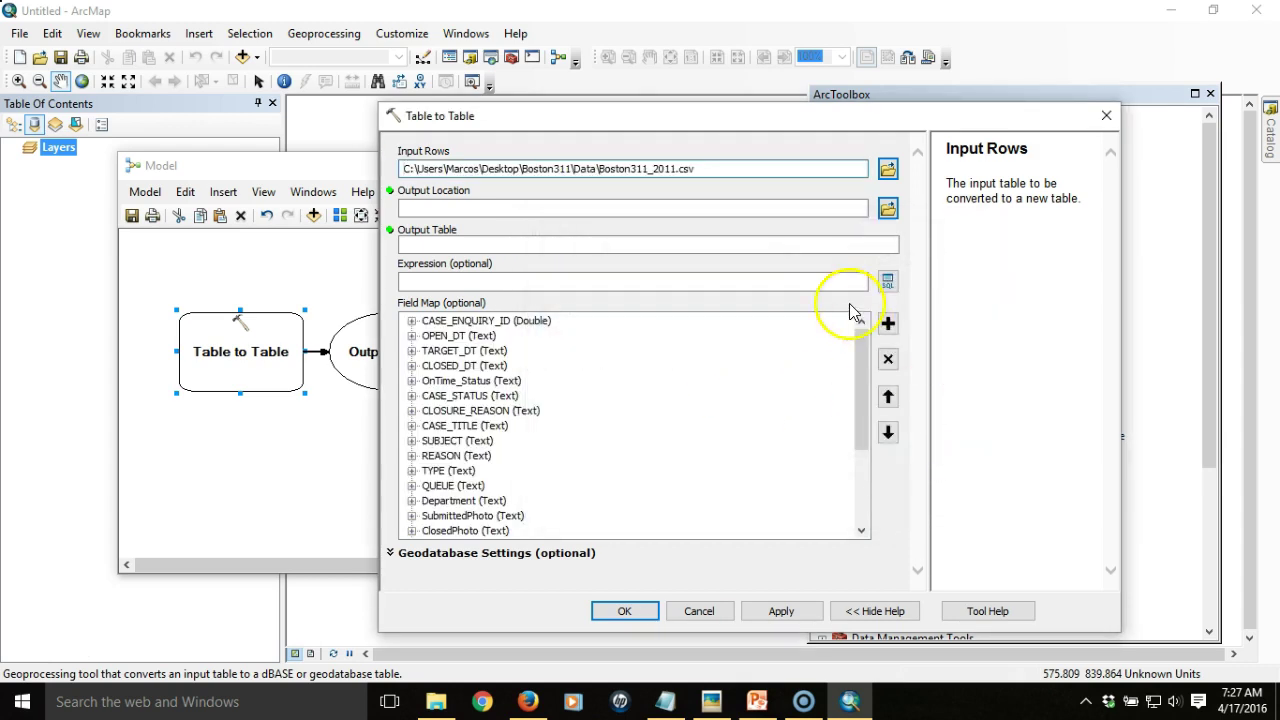
Set the tool's output location to New Personal Geodatabase.mdb in the Boston311 folder
left_click(887, 210)
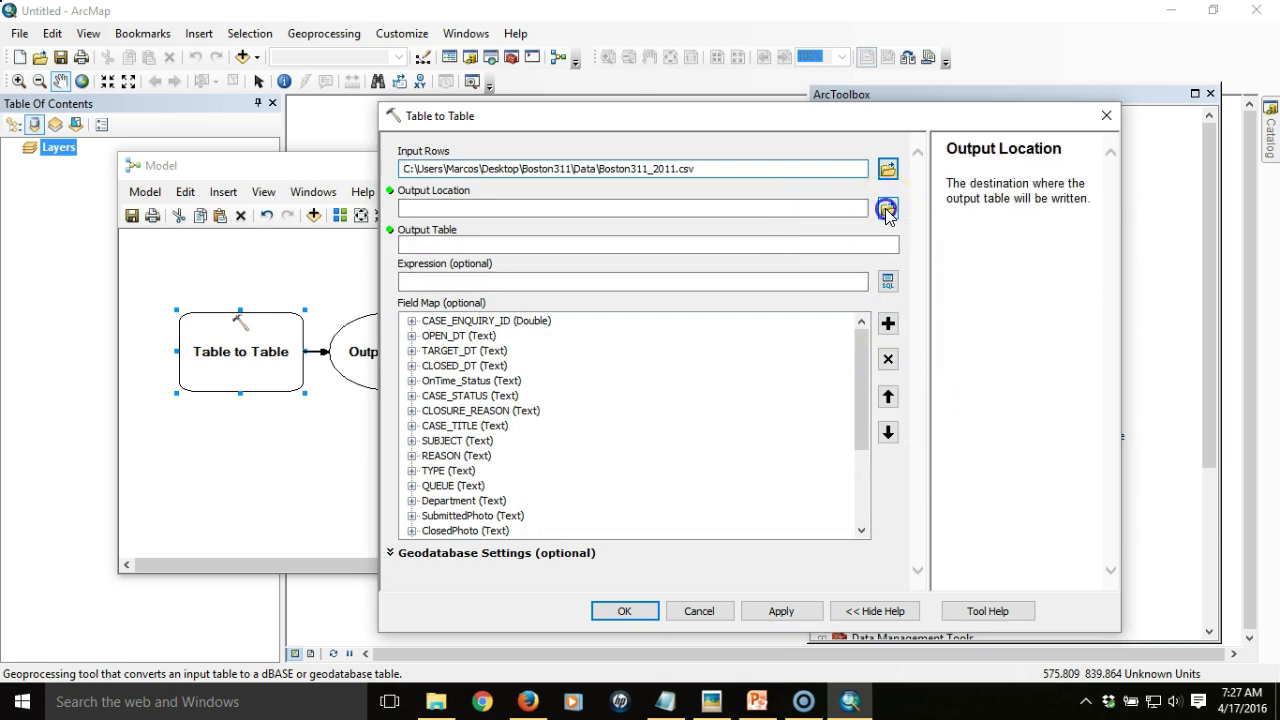
left_click(776, 255)
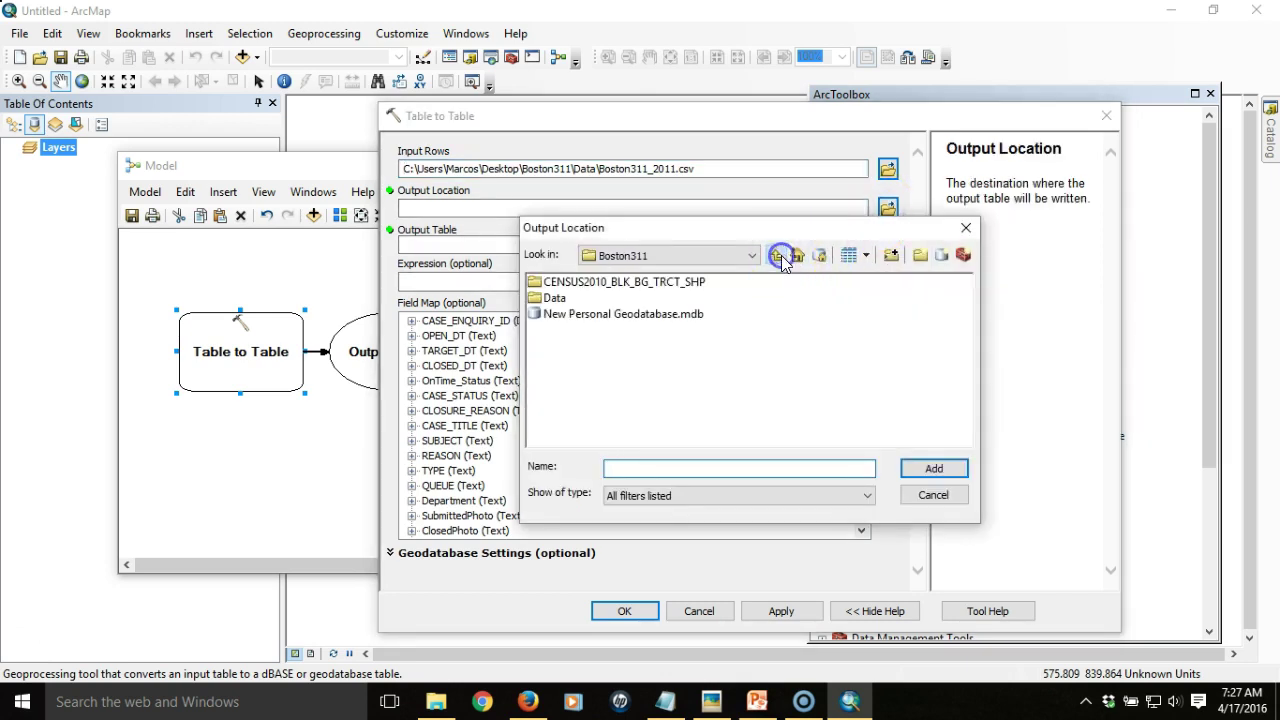
left_click(659, 316)
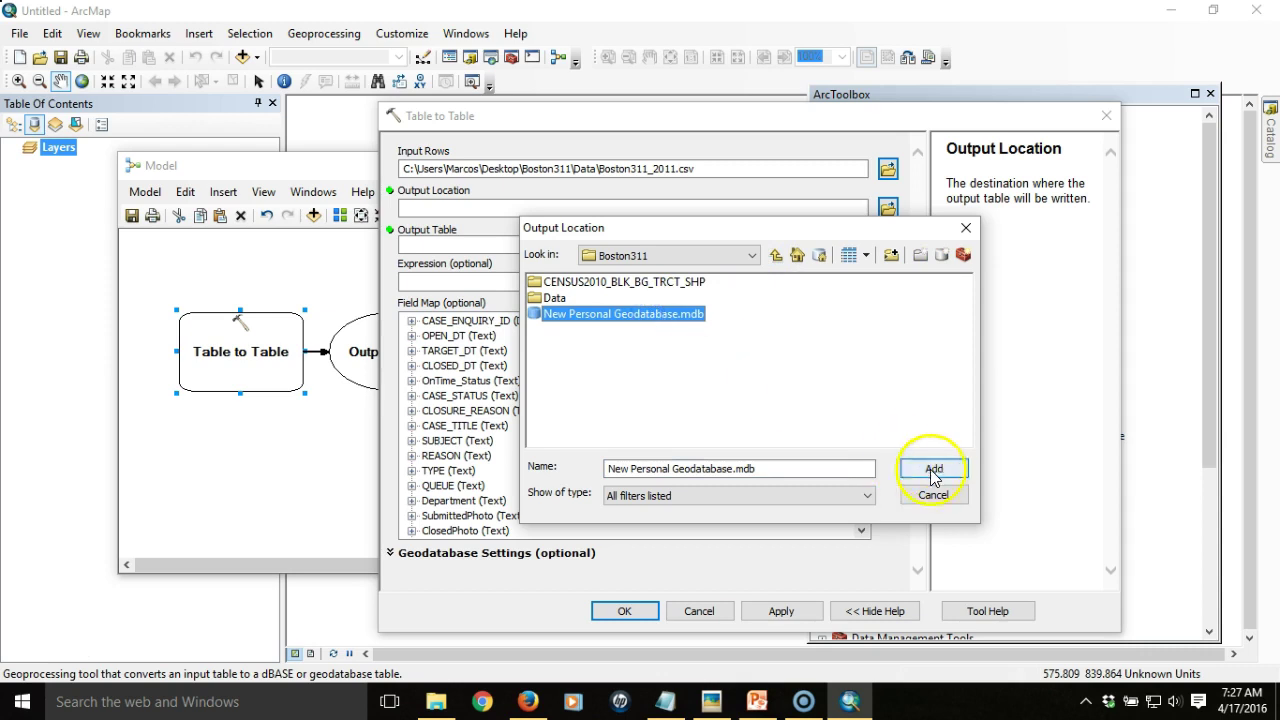
left_click(934, 469)
Name the output table Boston311Reports2011
left_click(723, 247)
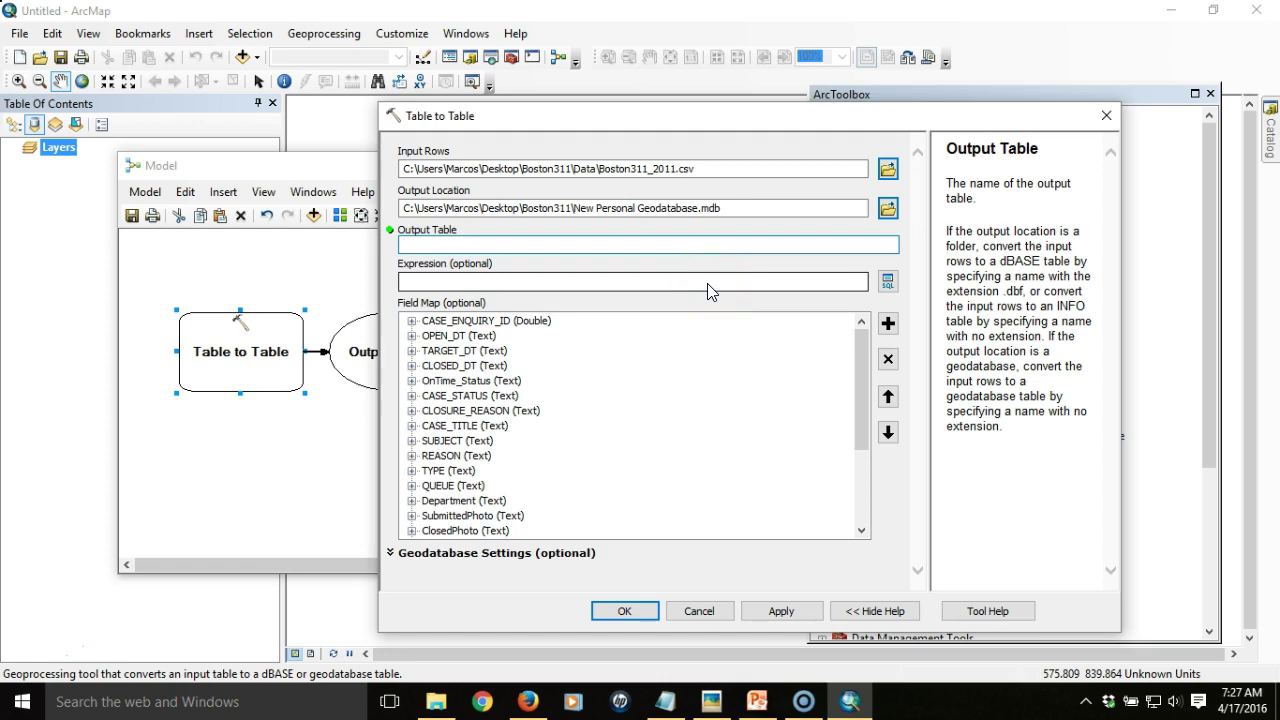
type("Bos")
key("BackSpace")
type("oston3")
type("11")
type("Re[o")
key("BackSpace")
key("BackSpace")
type("ports2011")
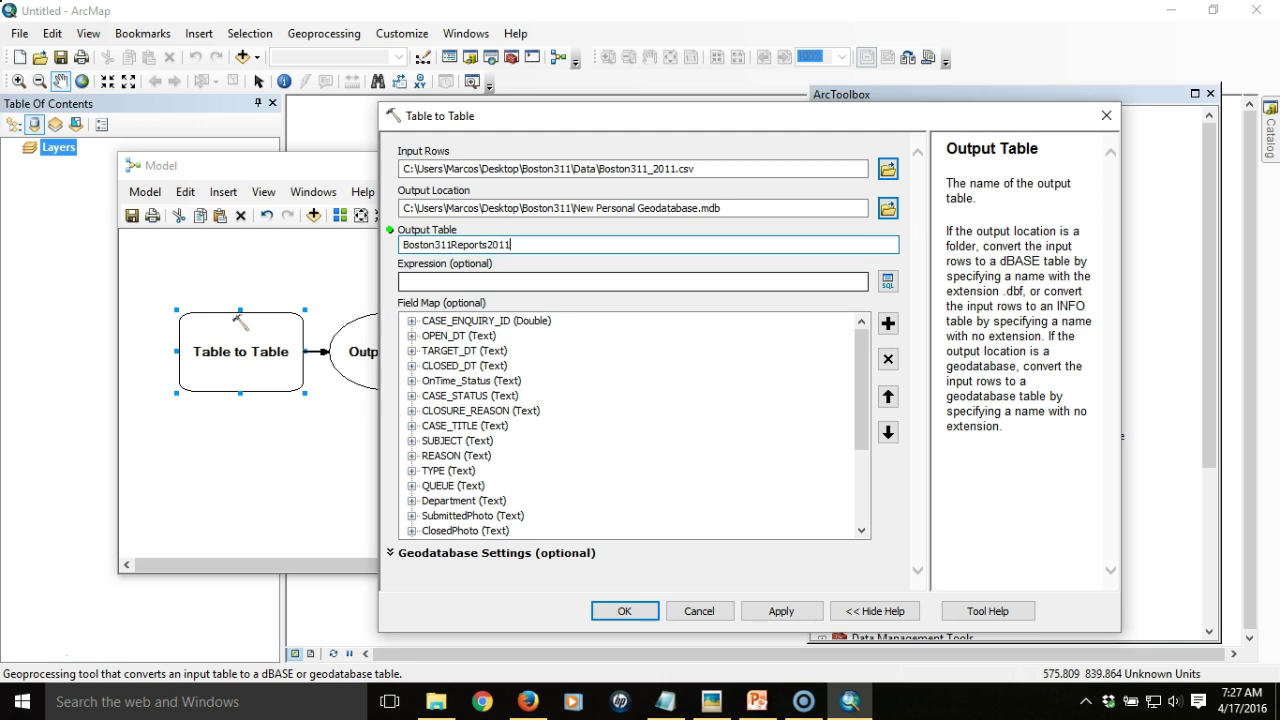
left_click(863, 368)
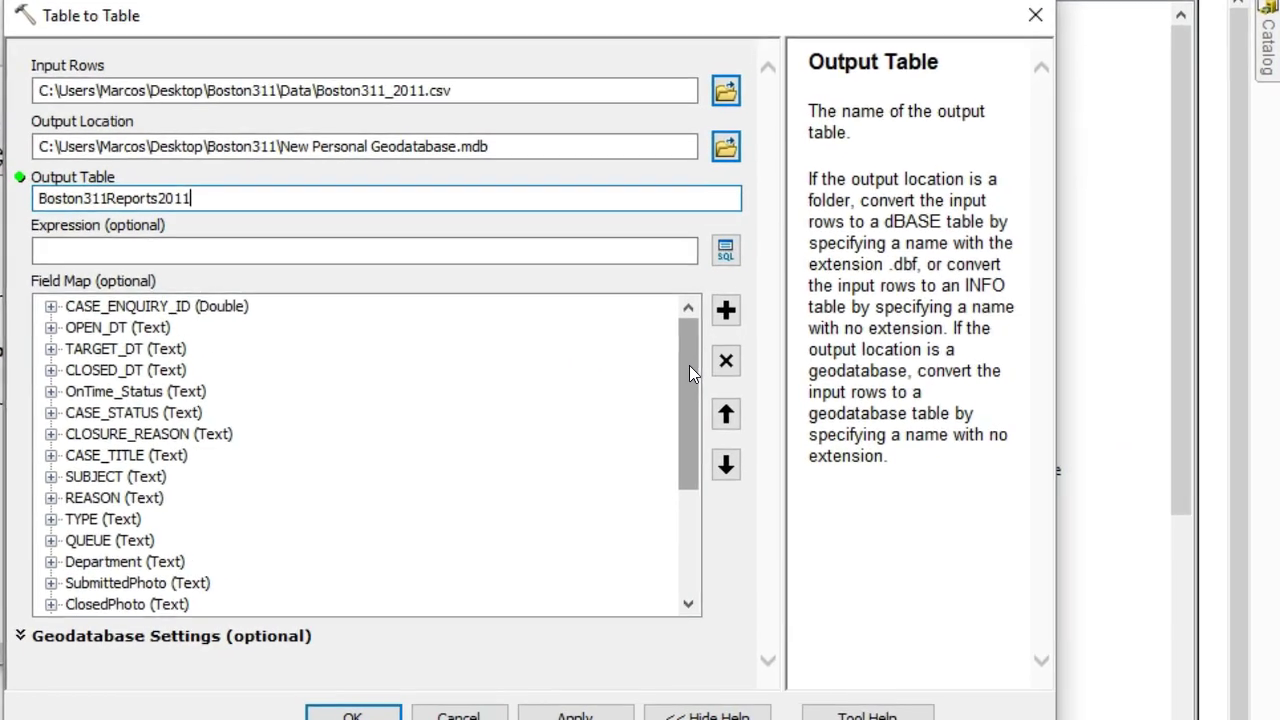
left_click(834, 368)
left_click(222, 382)
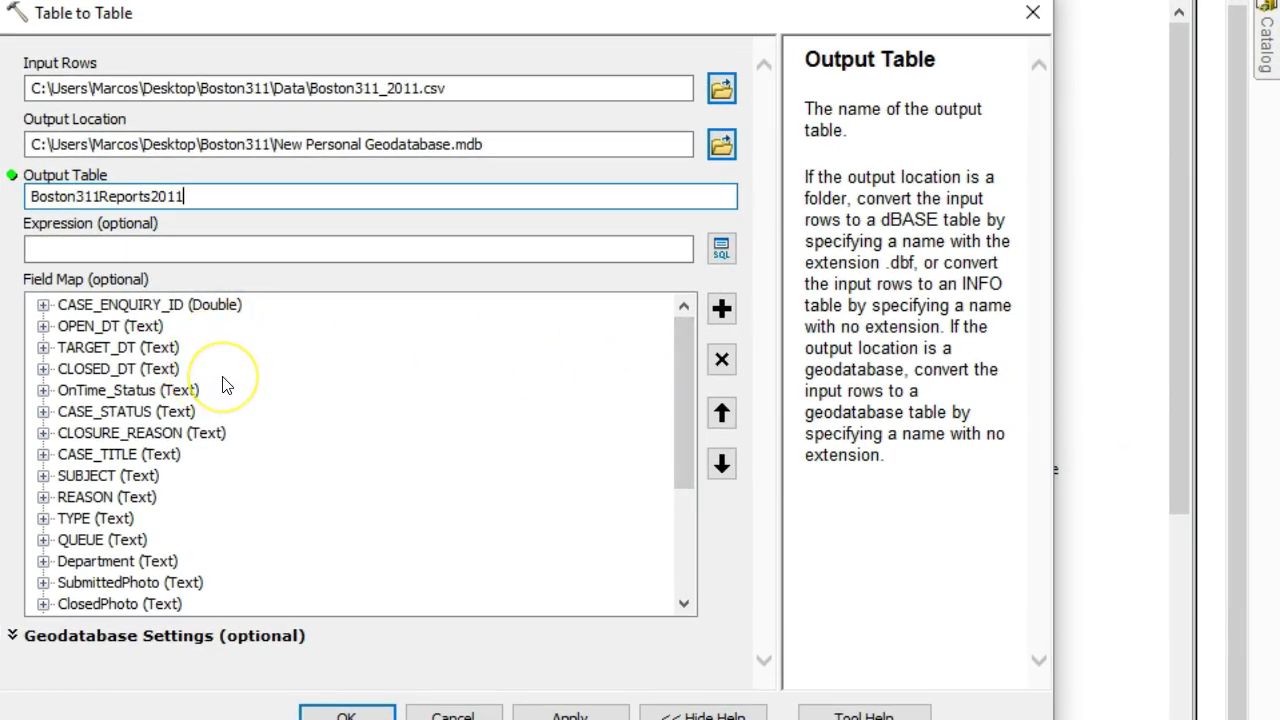
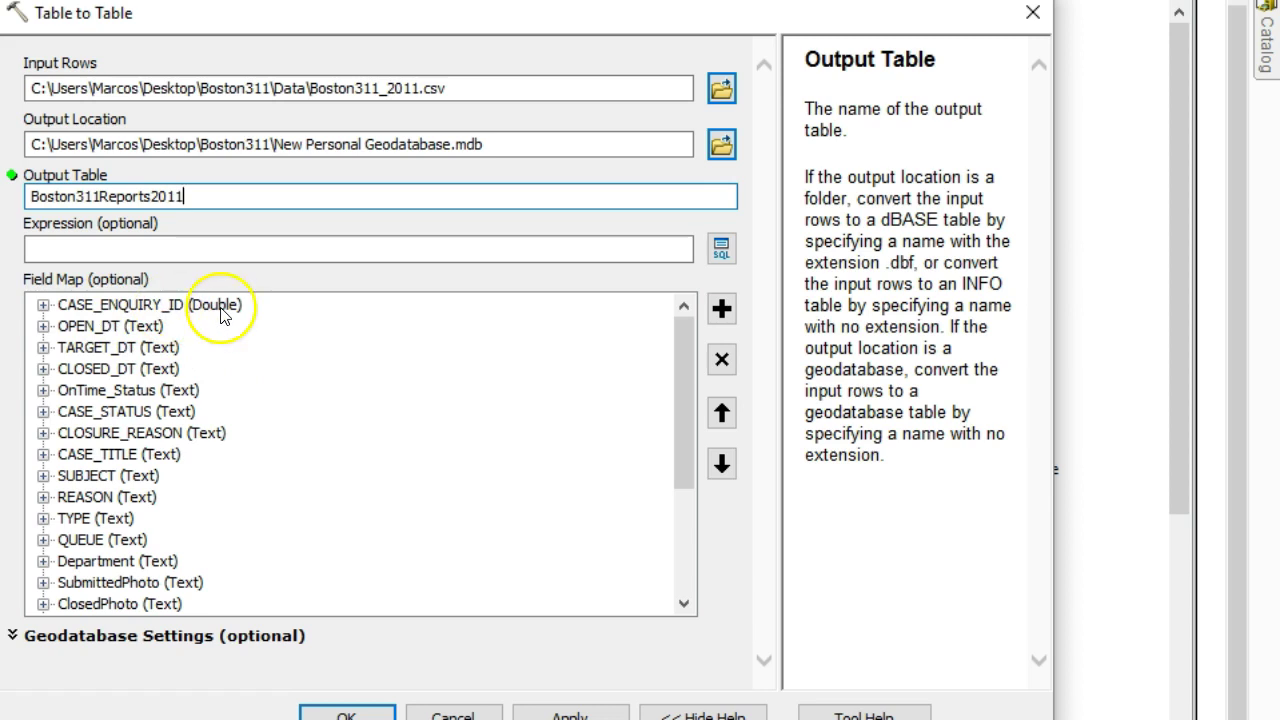
Change the CASE_ENQUIRY_ID output field in the field map to the Text type with a length of 12
right_click(155, 308)
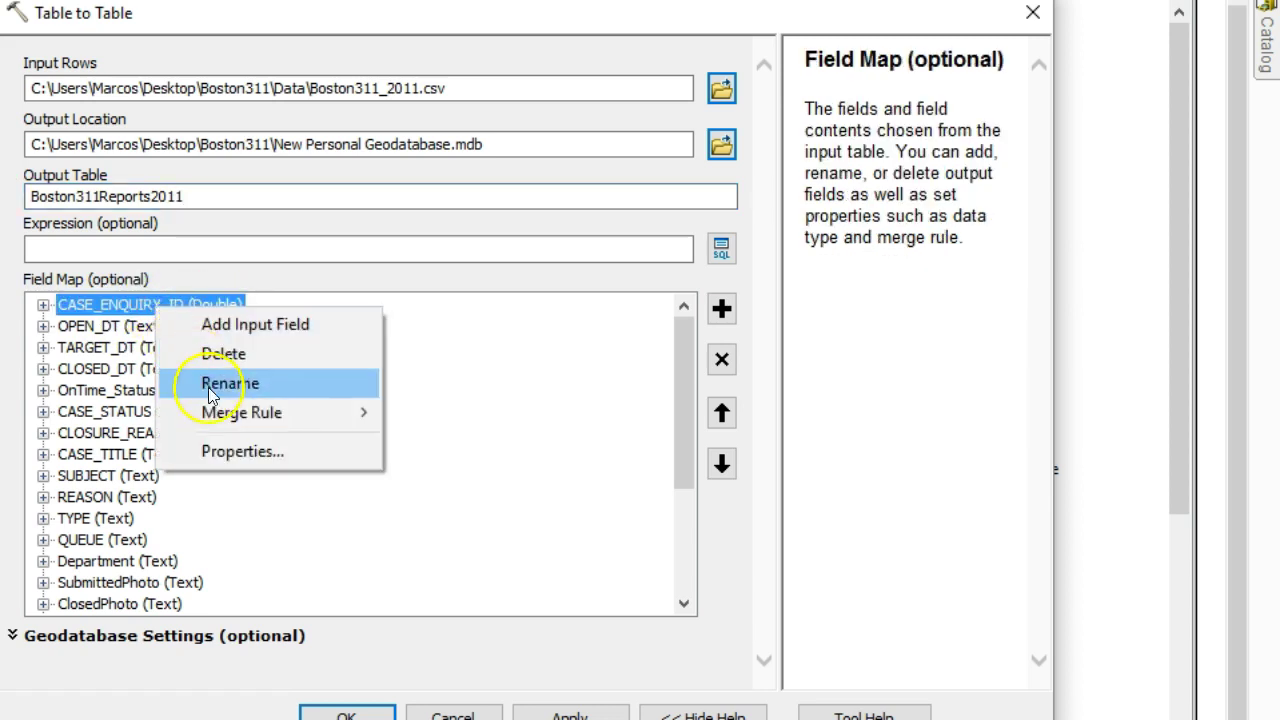
left_click(252, 452)
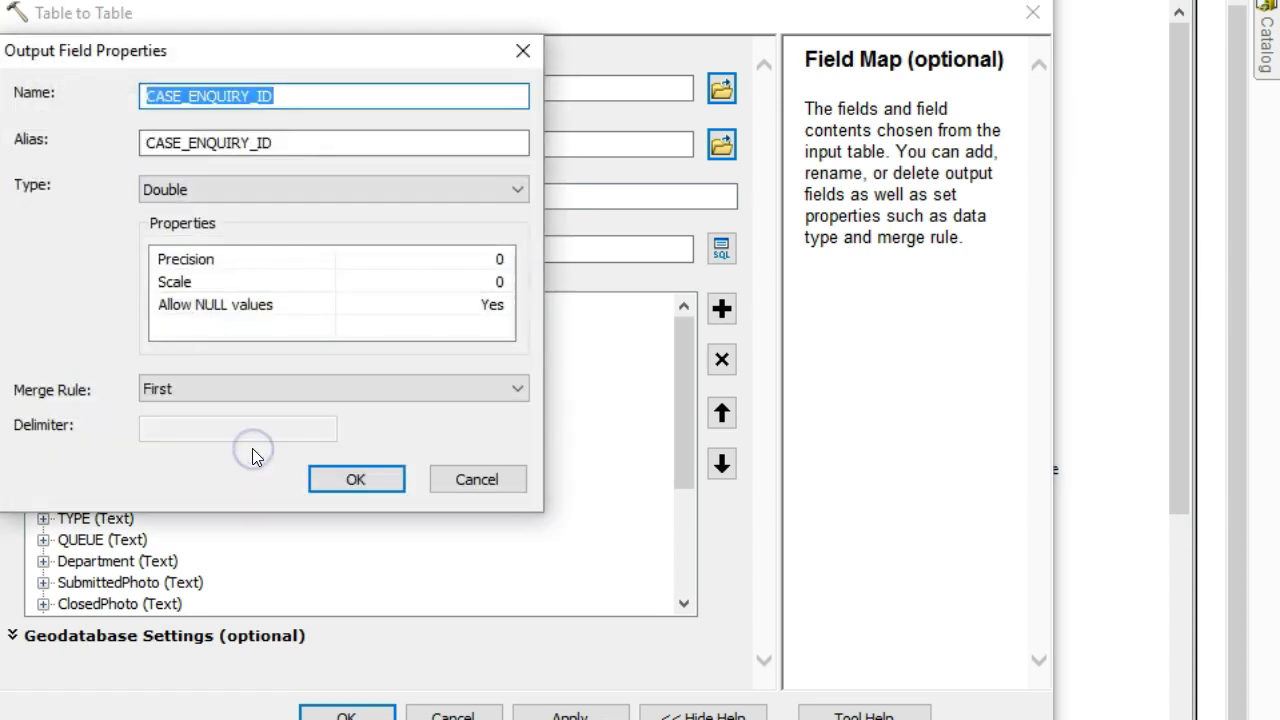
left_click(187, 194)
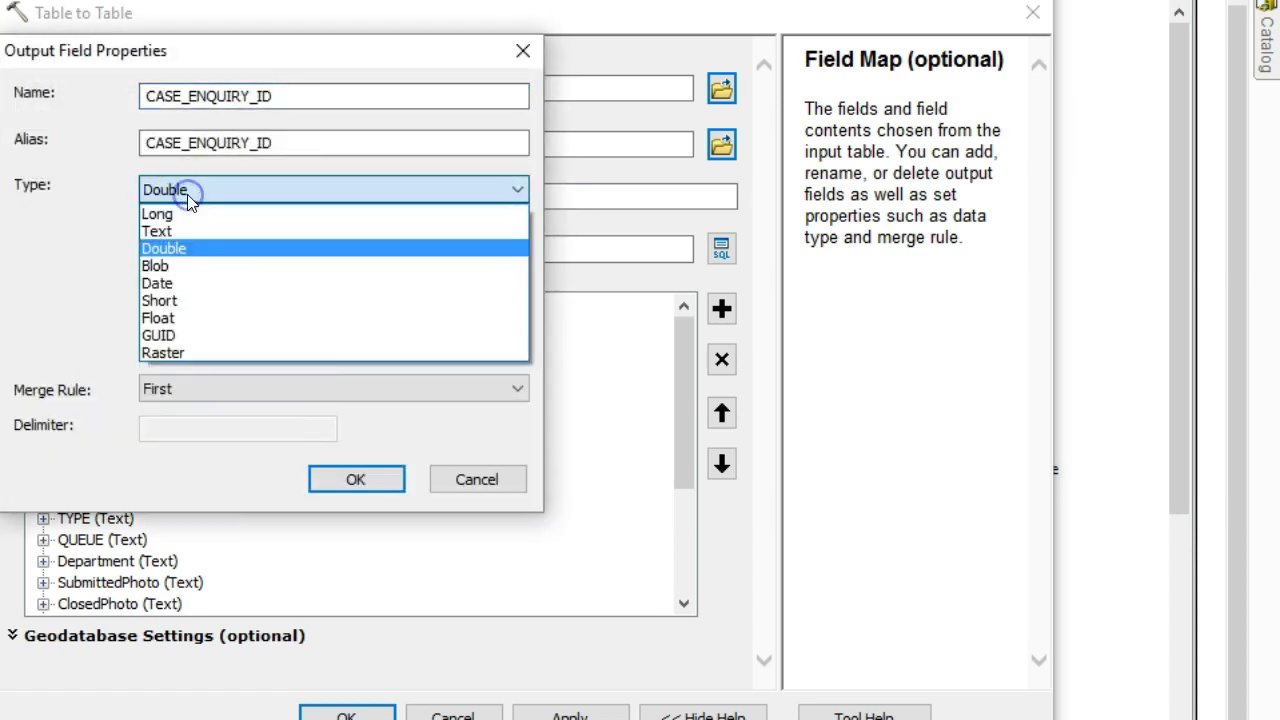
left_click(181, 228)
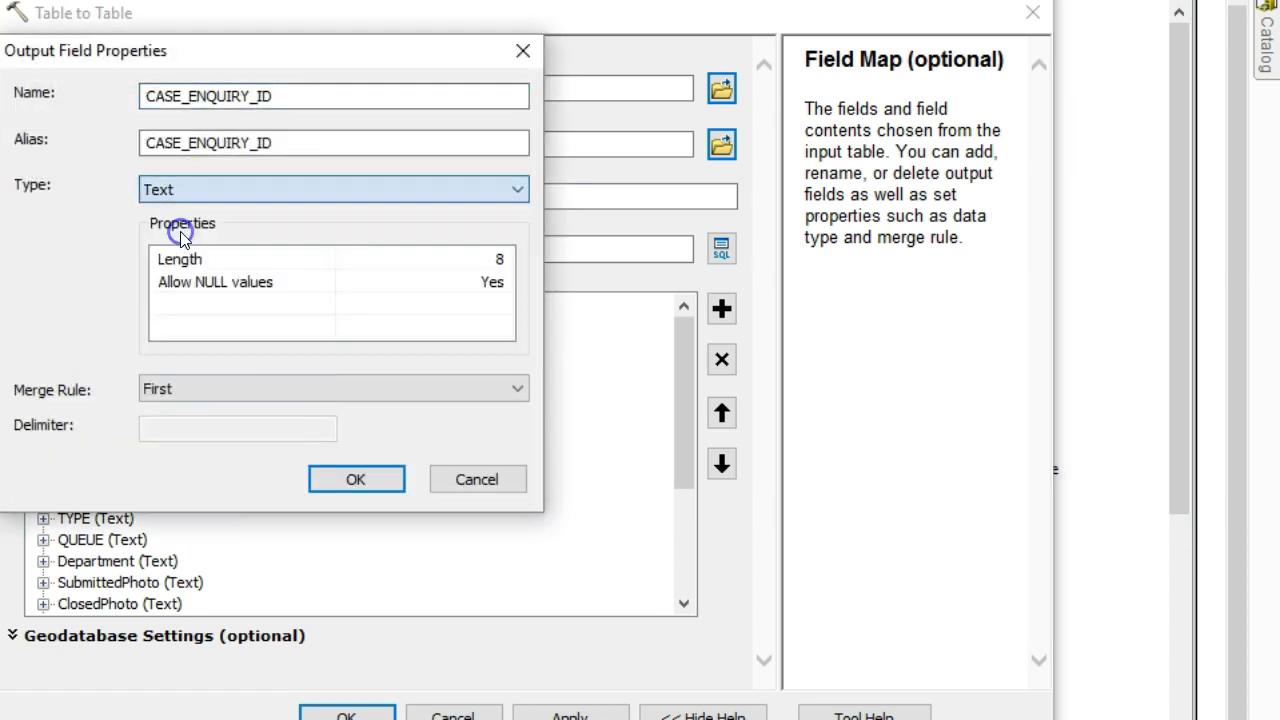
left_click(499, 259)
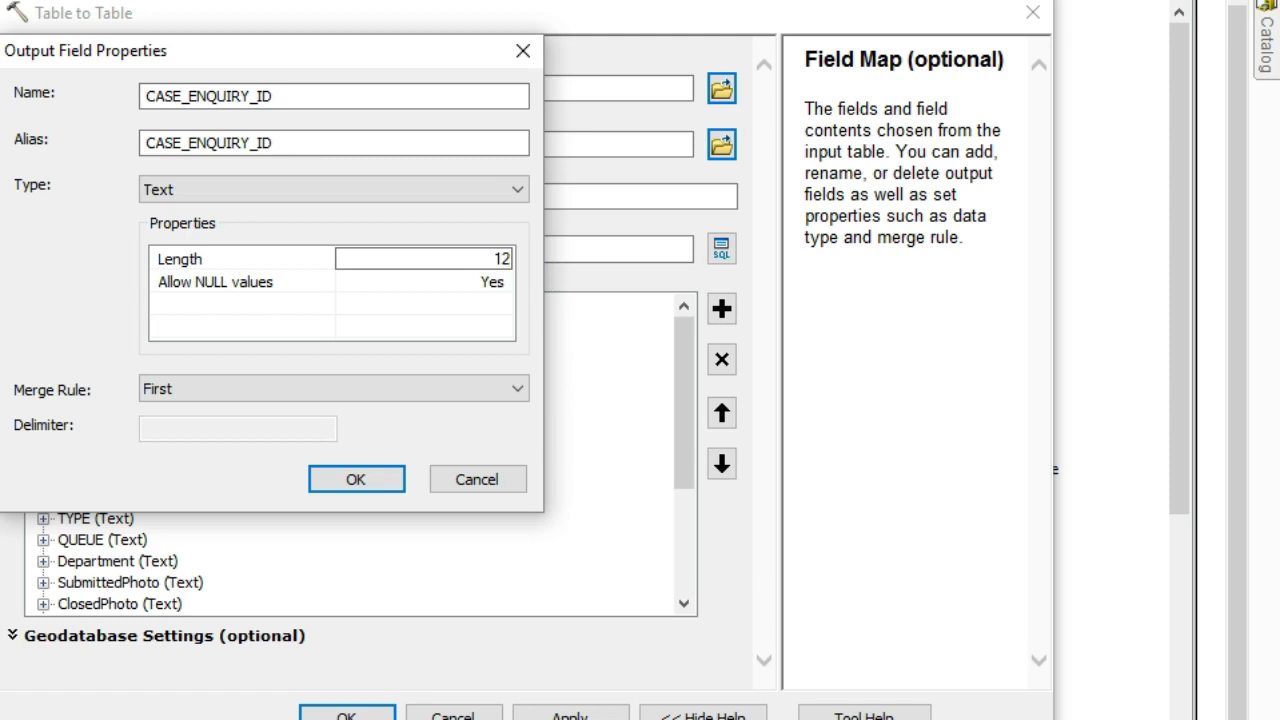
key("Return")
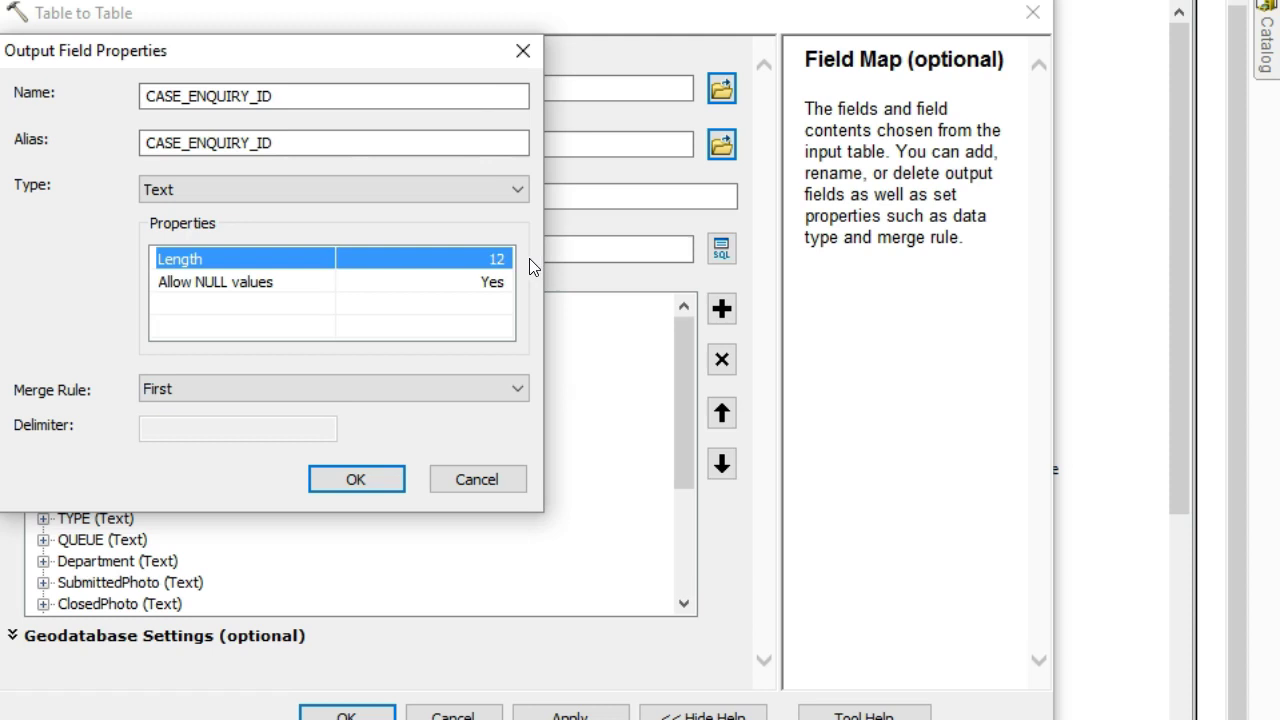
left_click(393, 481)
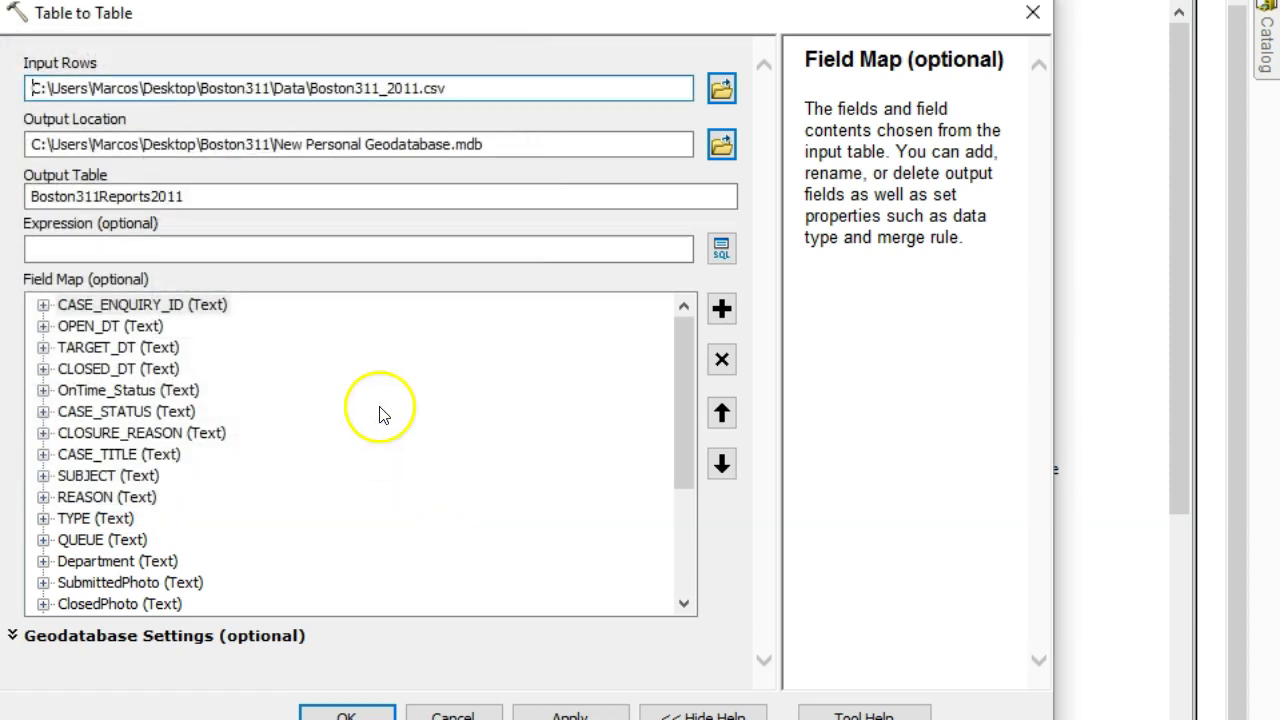
Check the output properties of the CLOSURE_REASON field in the field map, including its length
left_click(167, 436)
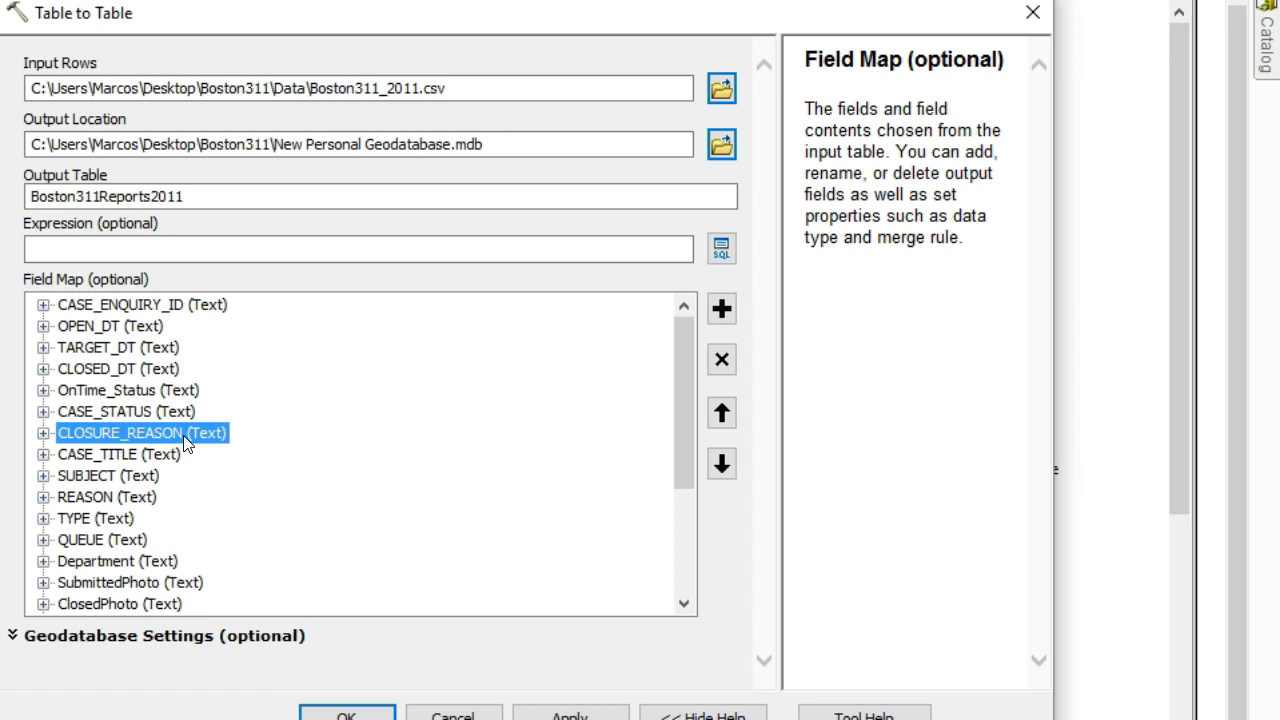
right_click(184, 441)
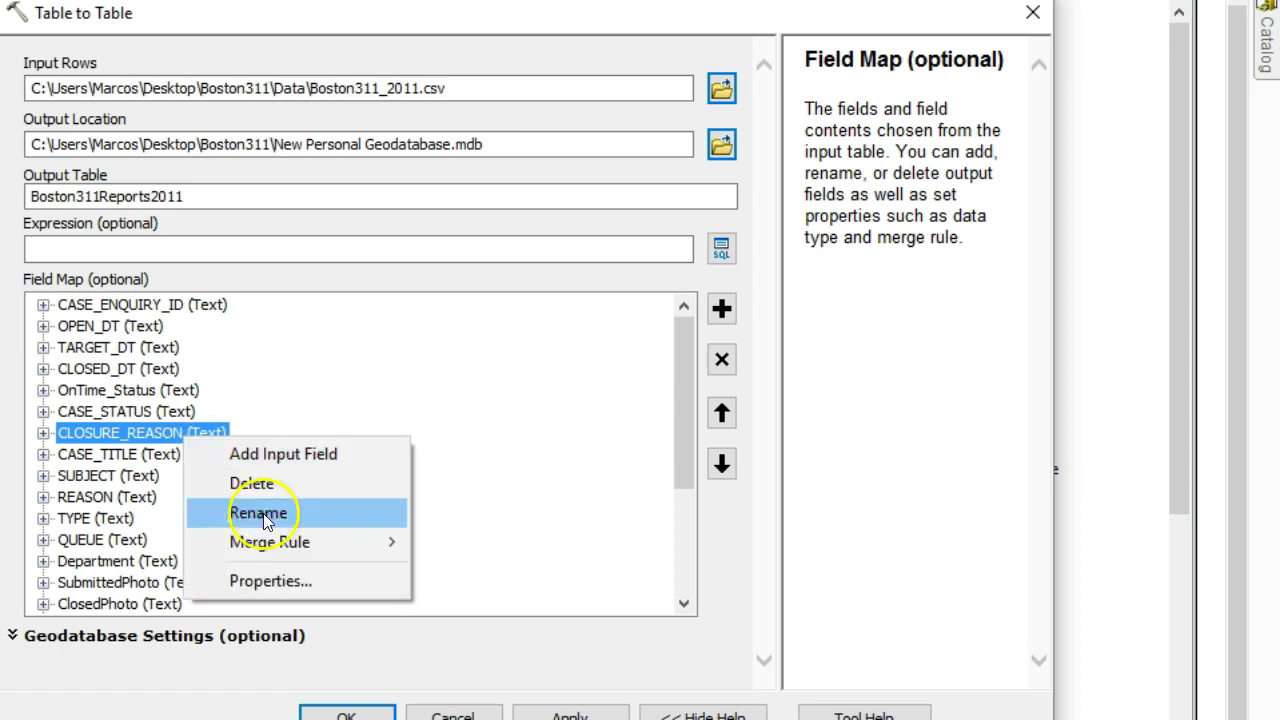
left_click(291, 584)
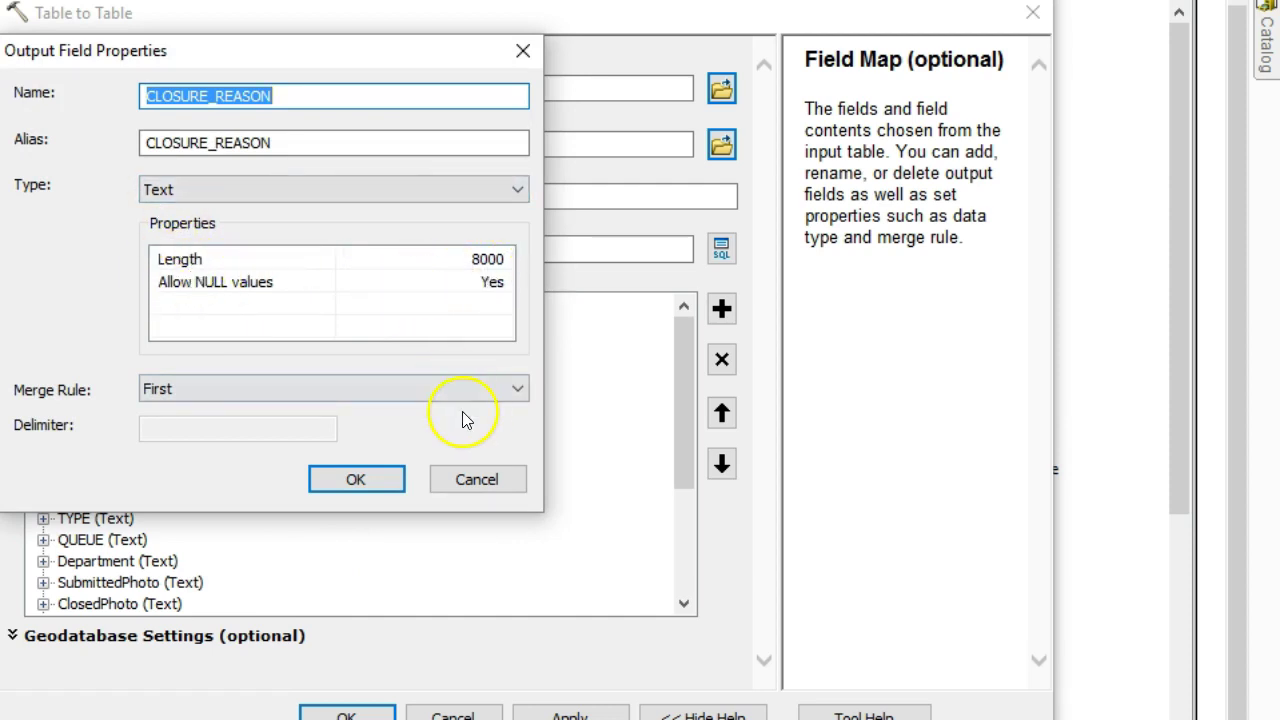
left_click(390, 480)
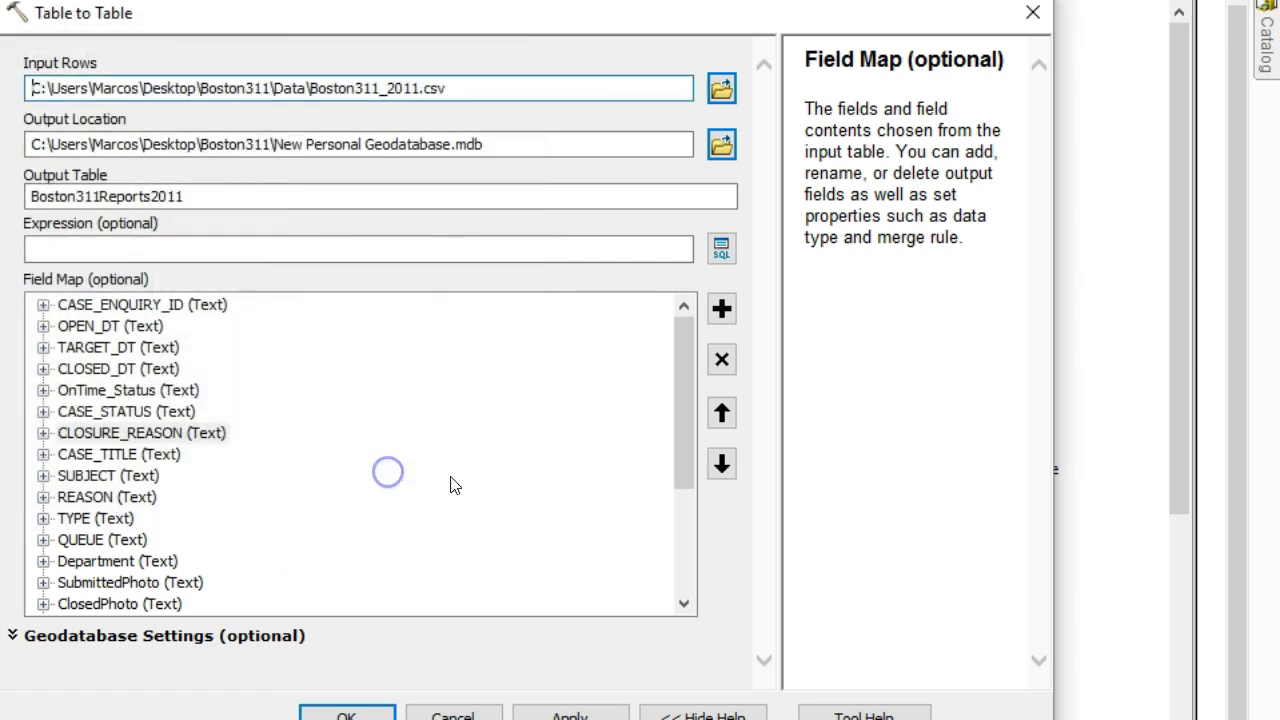
Change the Property_ID output field to Text with a length of 8 and accept the Table to Table settings
scroll(519, 487, "down", 3)
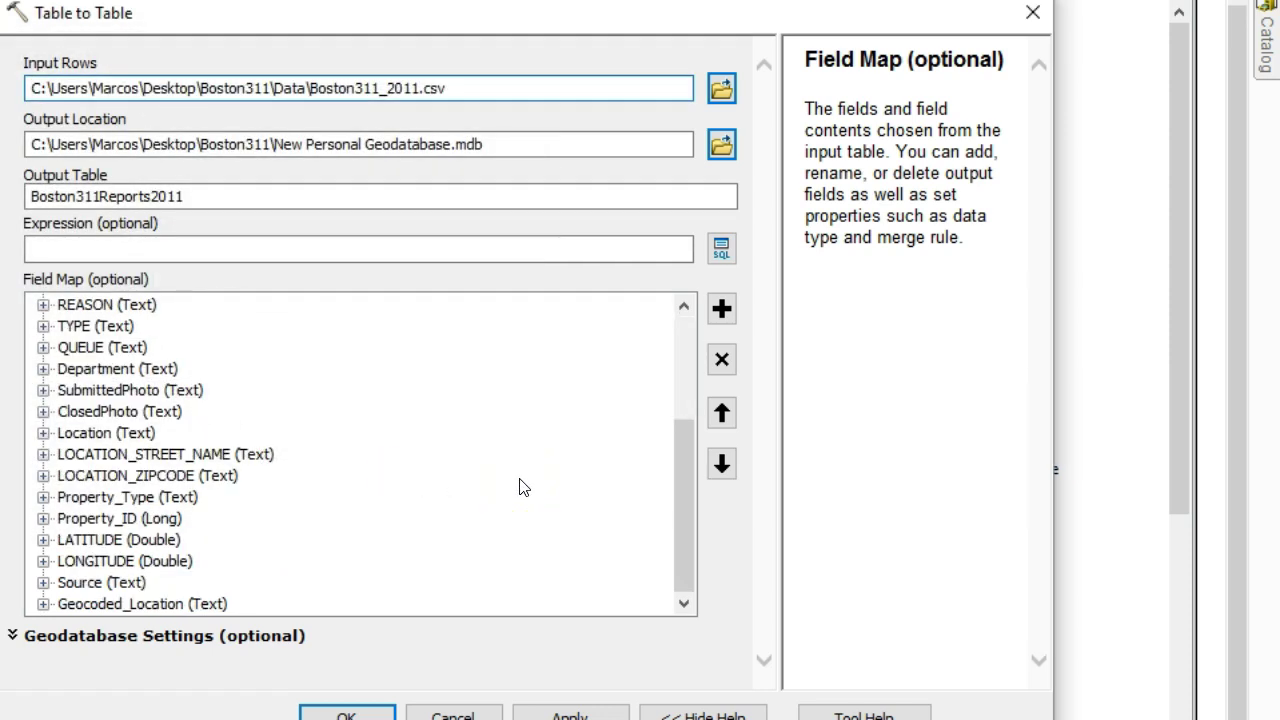
left_click(148, 522)
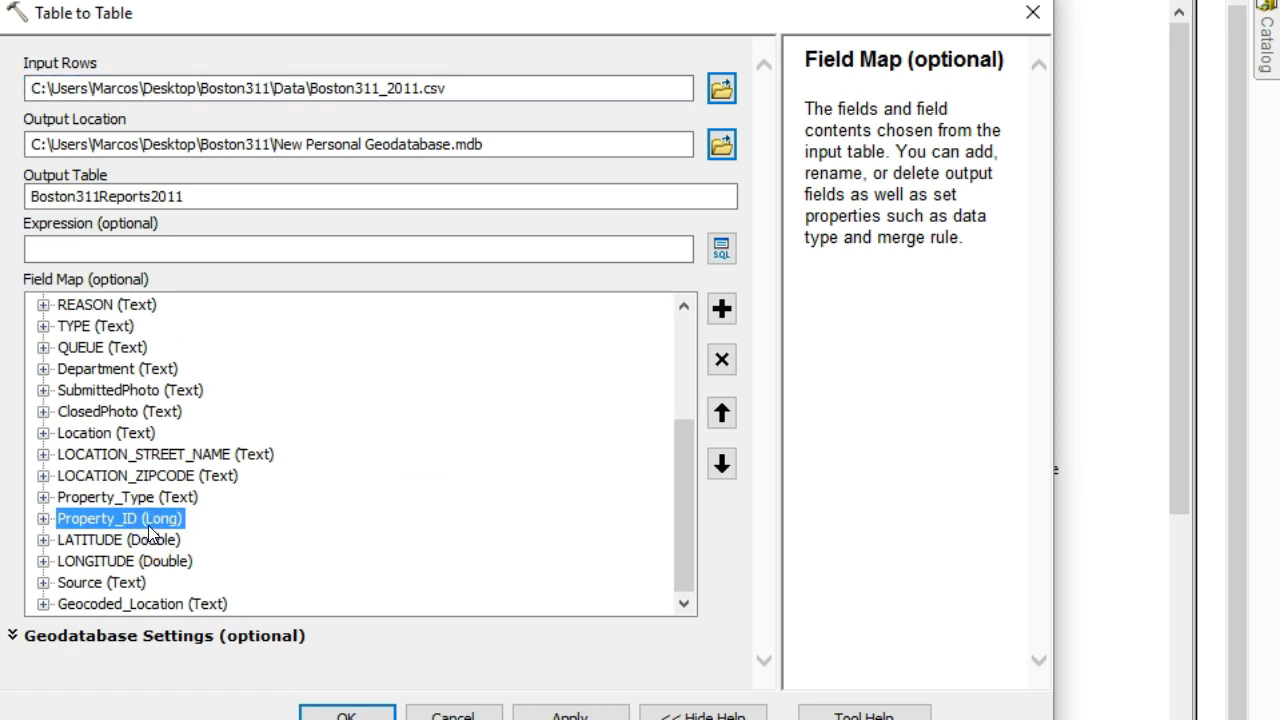
left_click(135, 523)
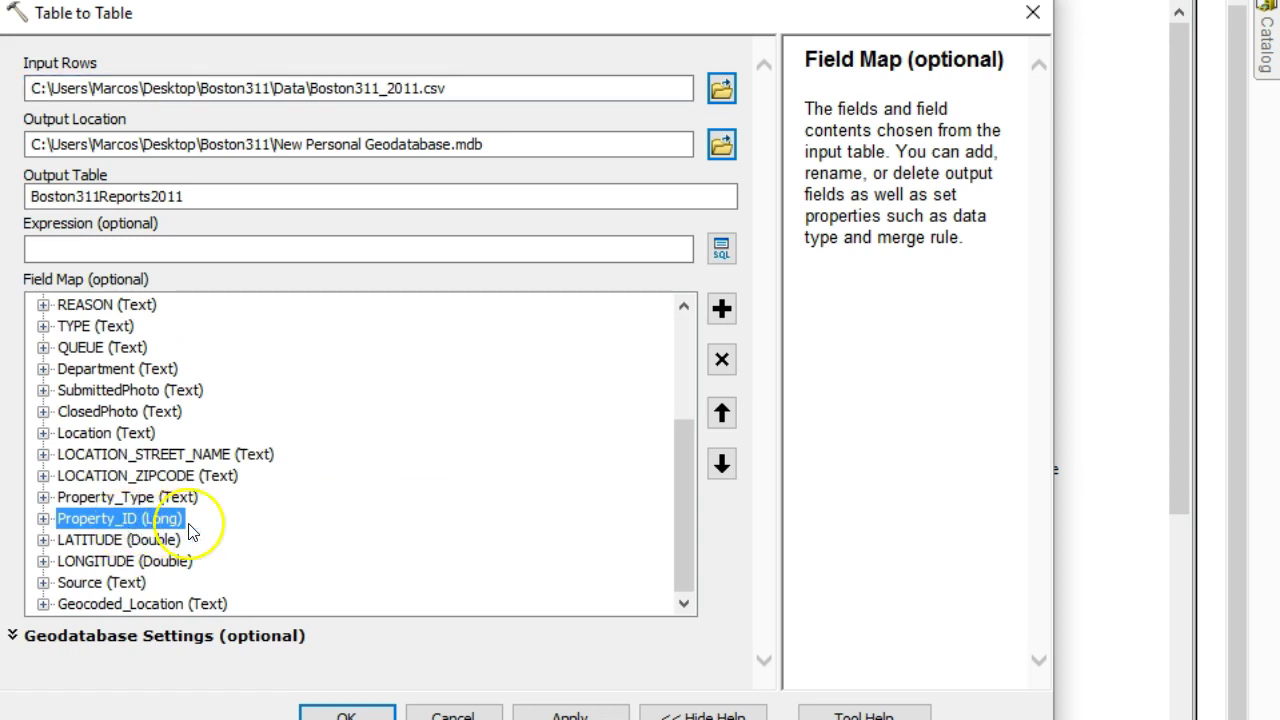
right_click(128, 528)
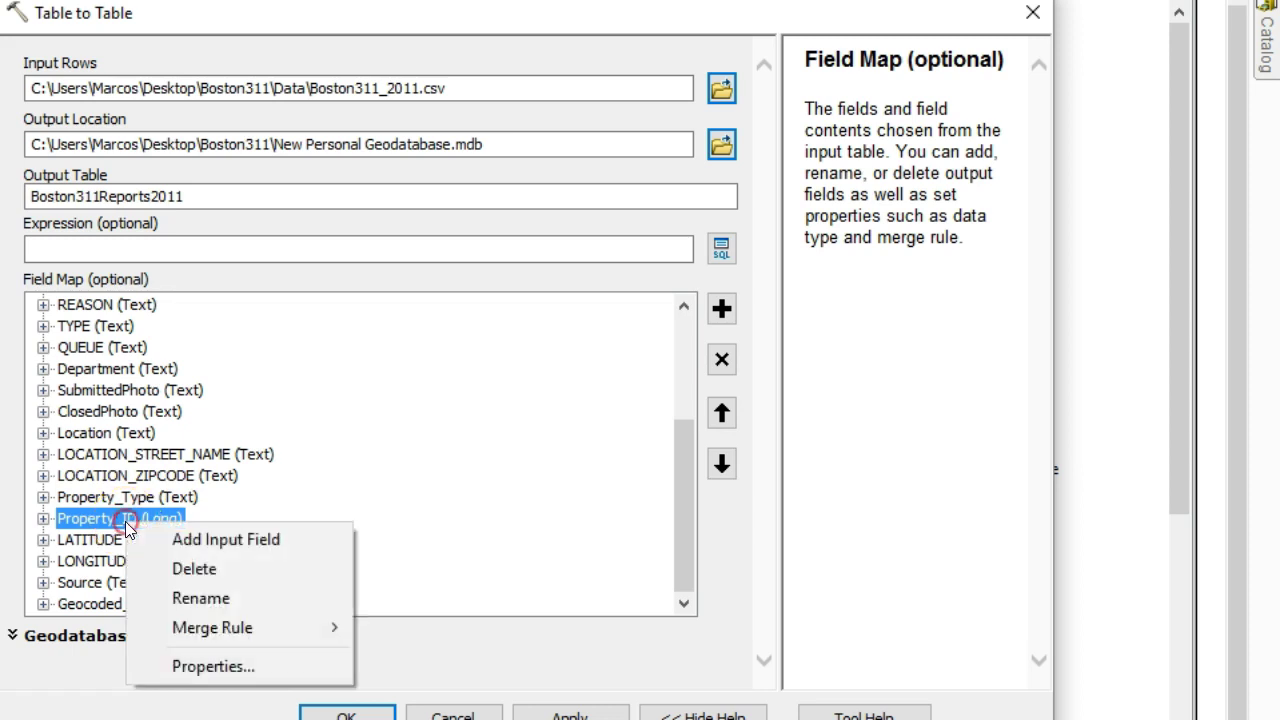
left_click(191, 663)
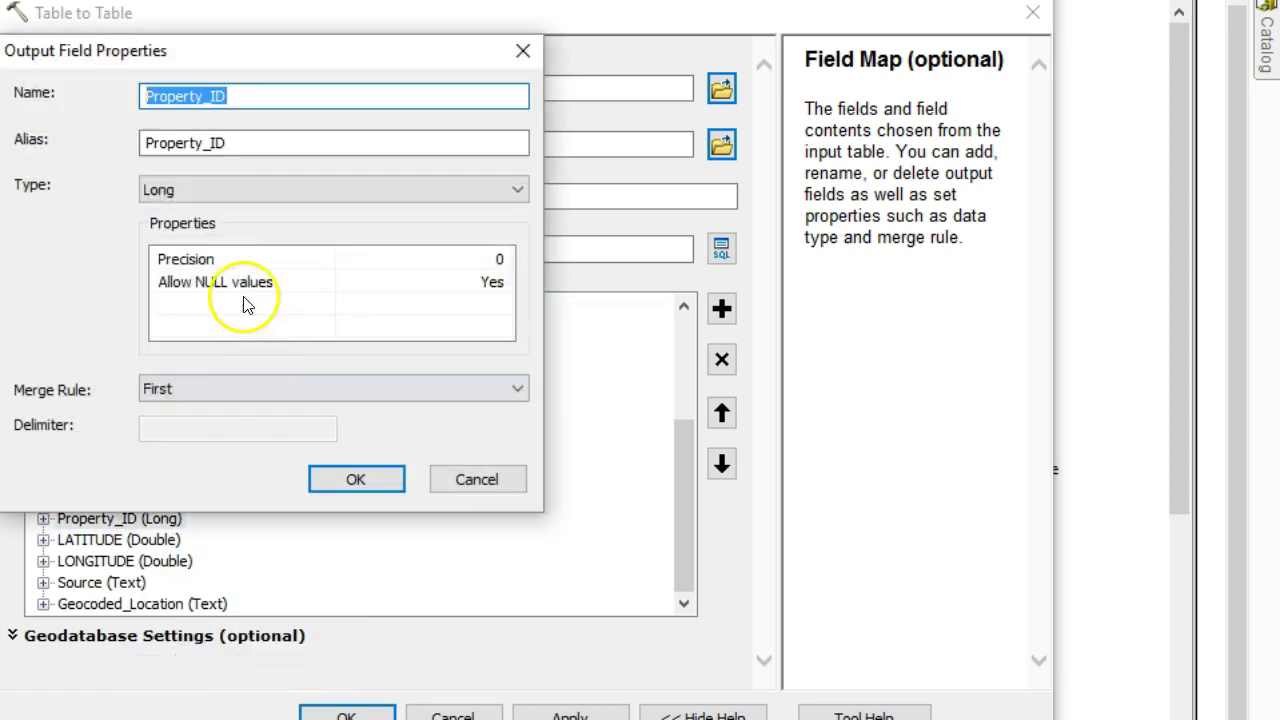
left_click(157, 190)
left_click(170, 236)
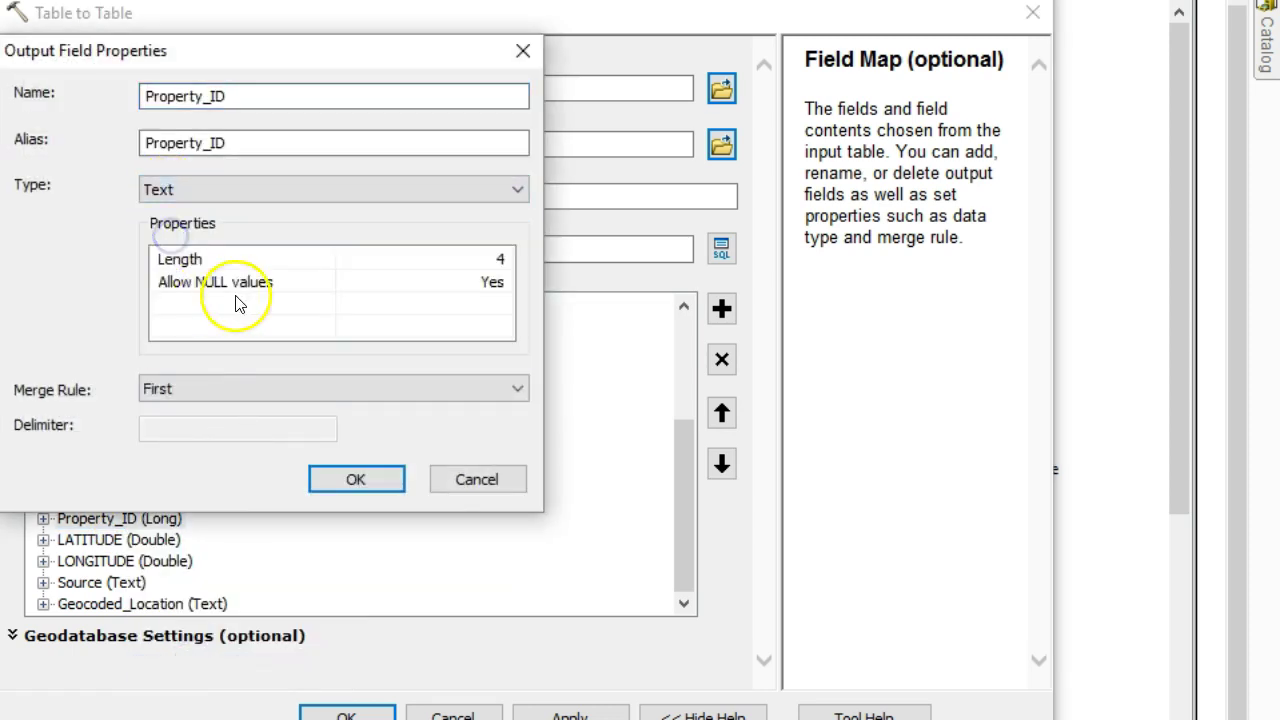
left_click(495, 259)
left_click(511, 258)
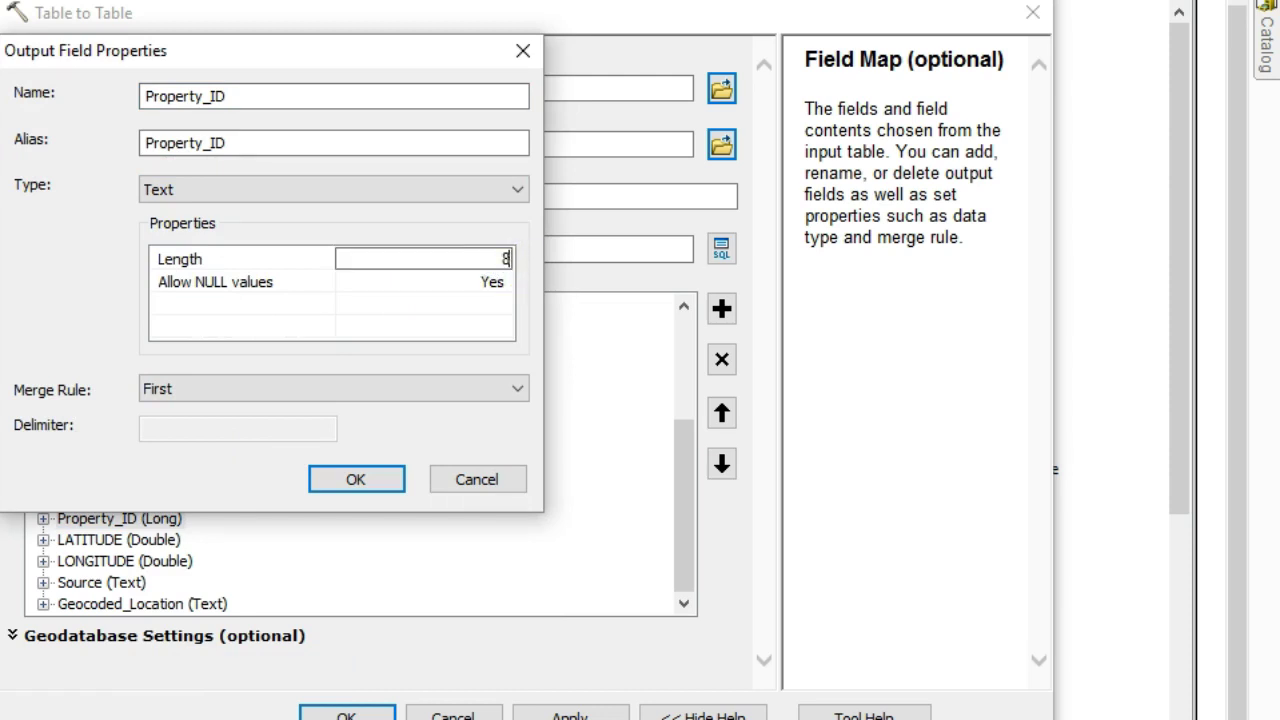
type("8")
key("Return")
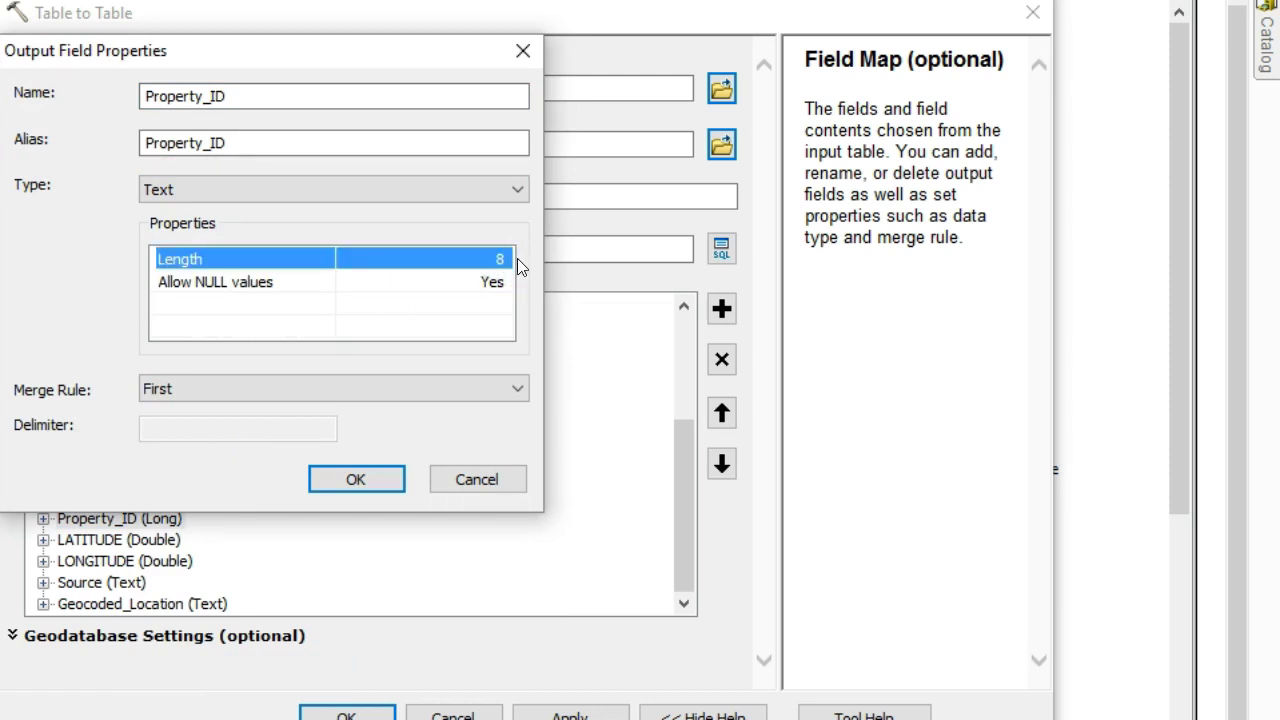
left_click(351, 480)
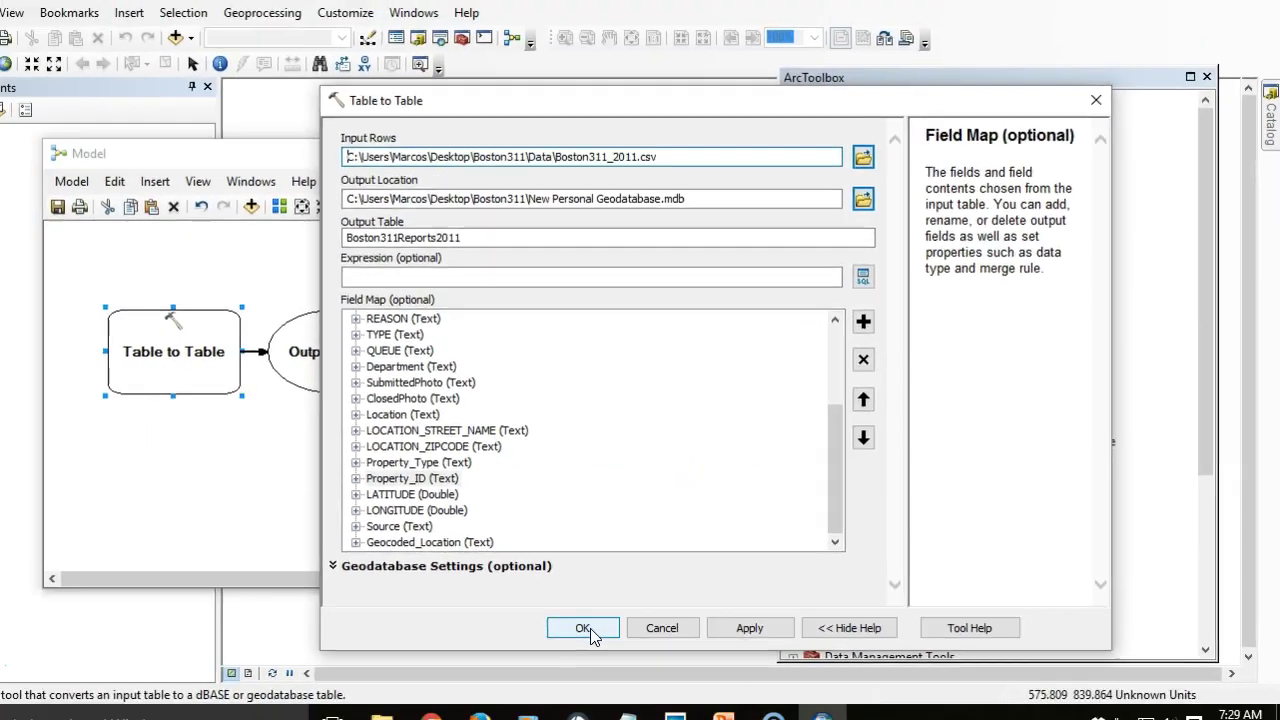
left_click(346, 716)
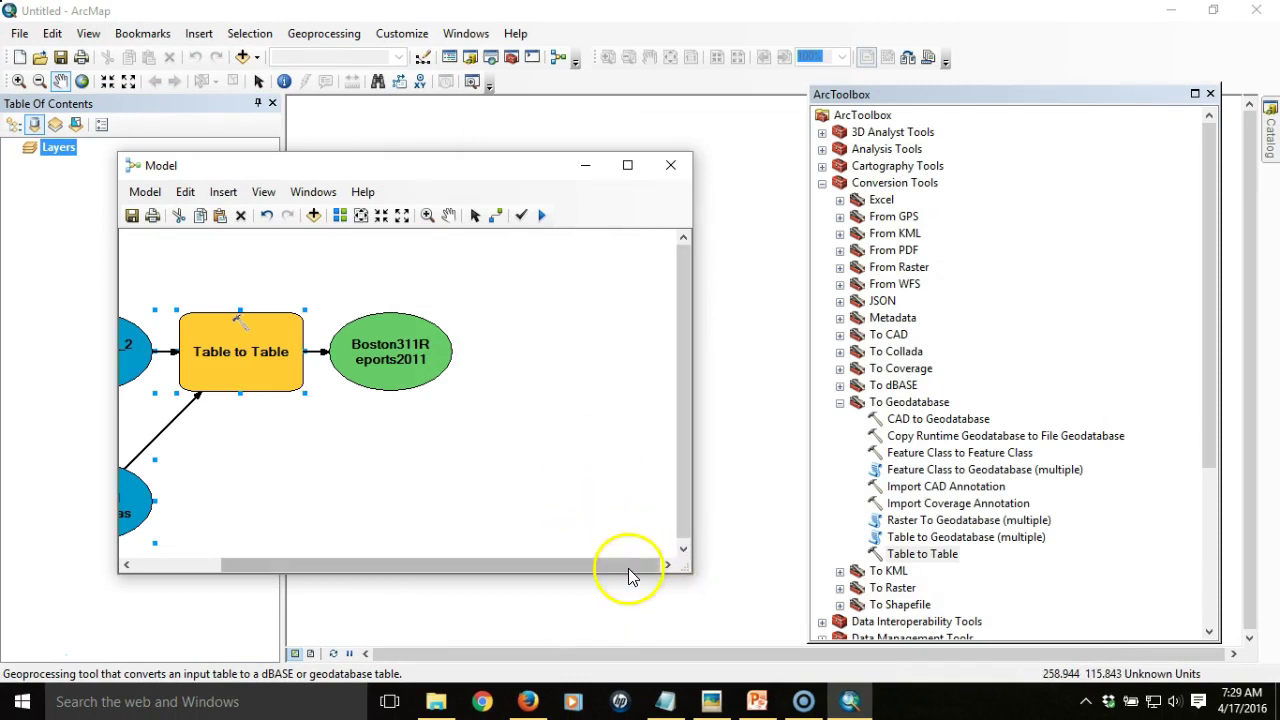
left_click_drag(571, 566, 412, 572)
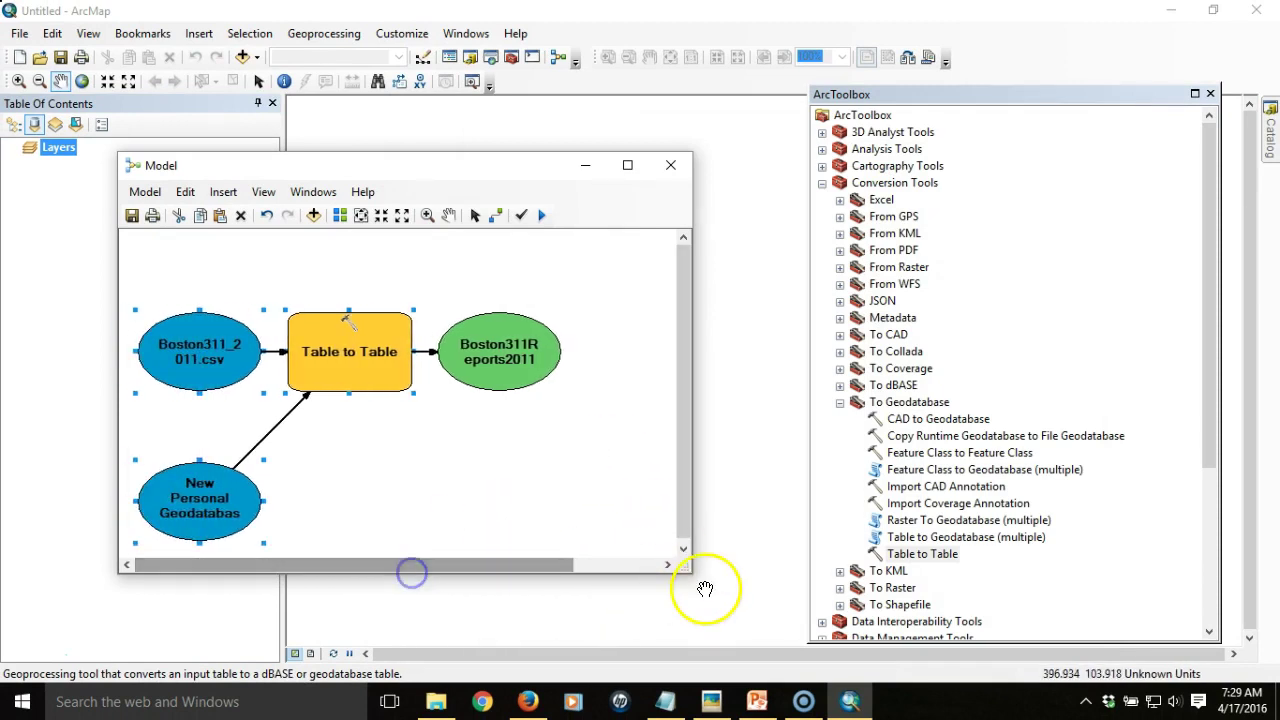
Enlarge the model window and move it clear of the toolbox list so there is room for another tool
left_click_drag(689, 570, 768, 631)
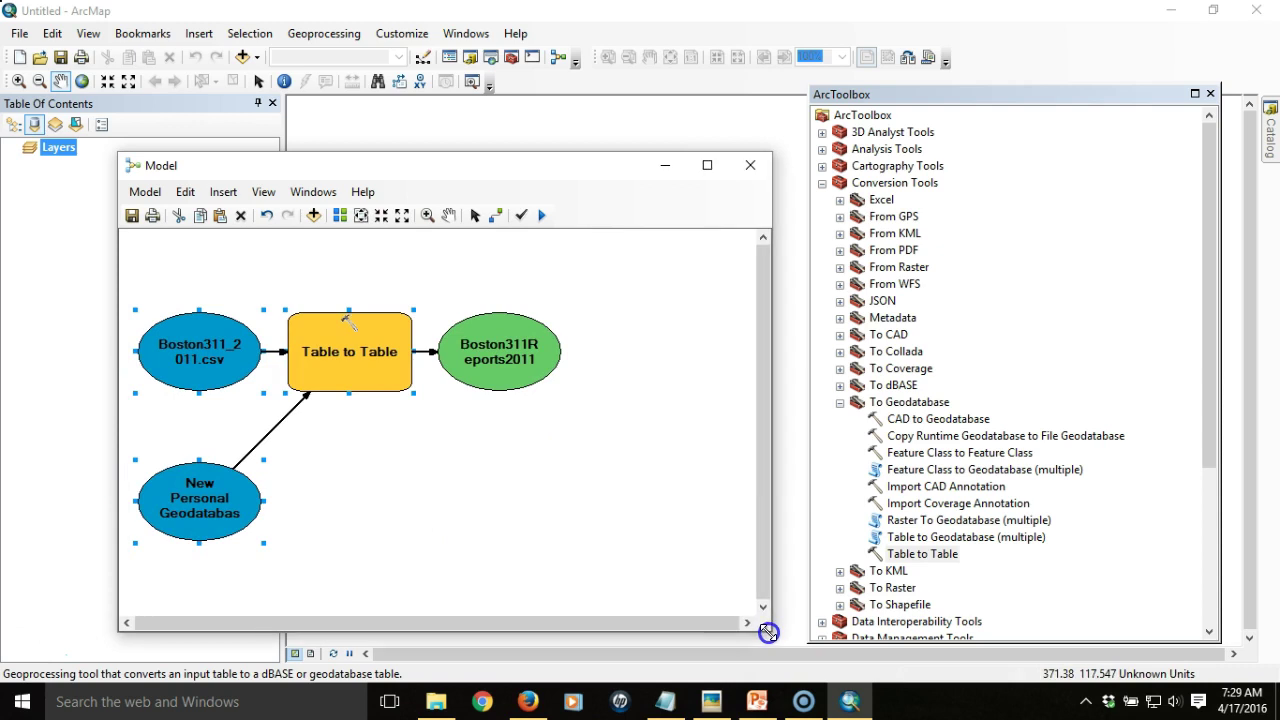
left_click(531, 507)
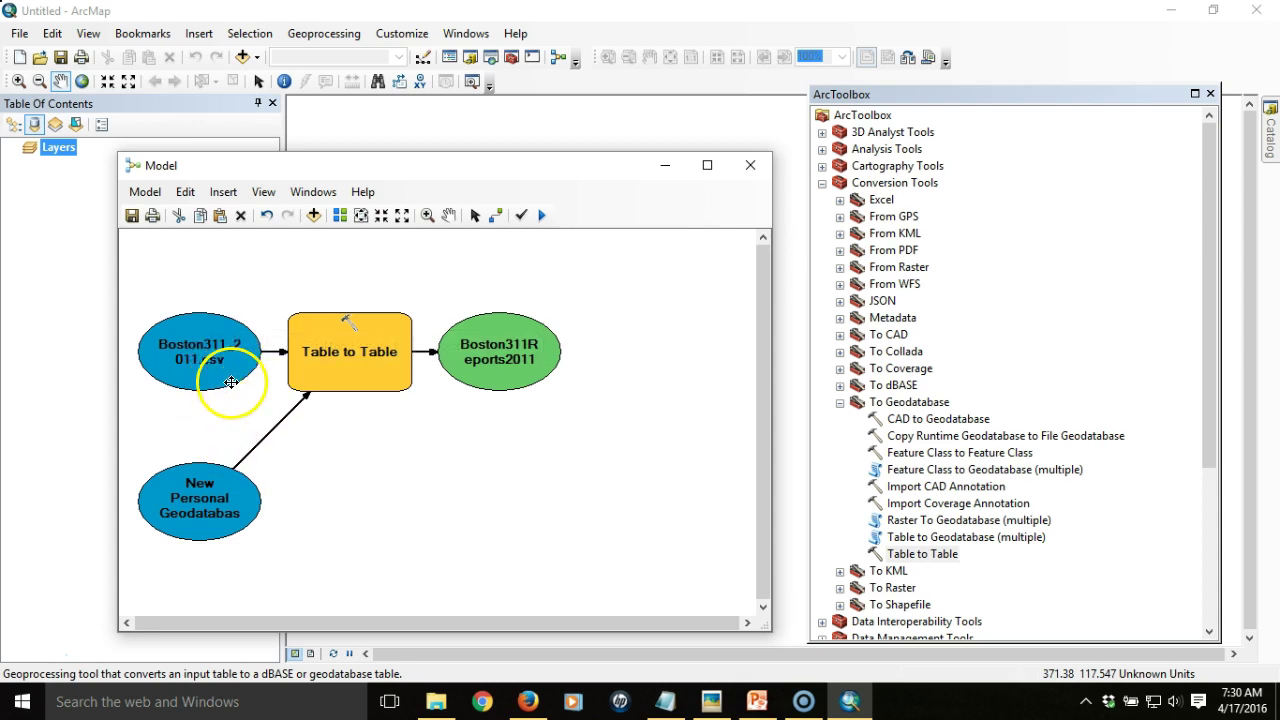
mouse_move(236, 378)
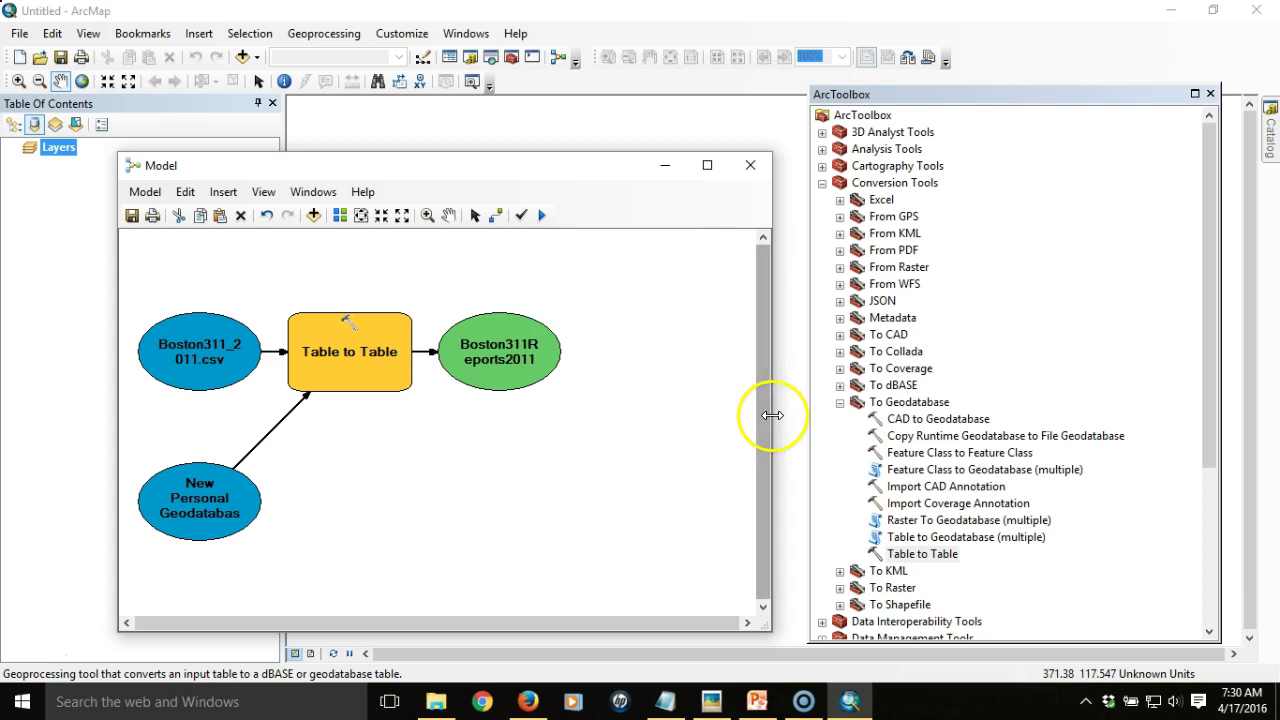
left_click_drag(771, 414, 866, 410)
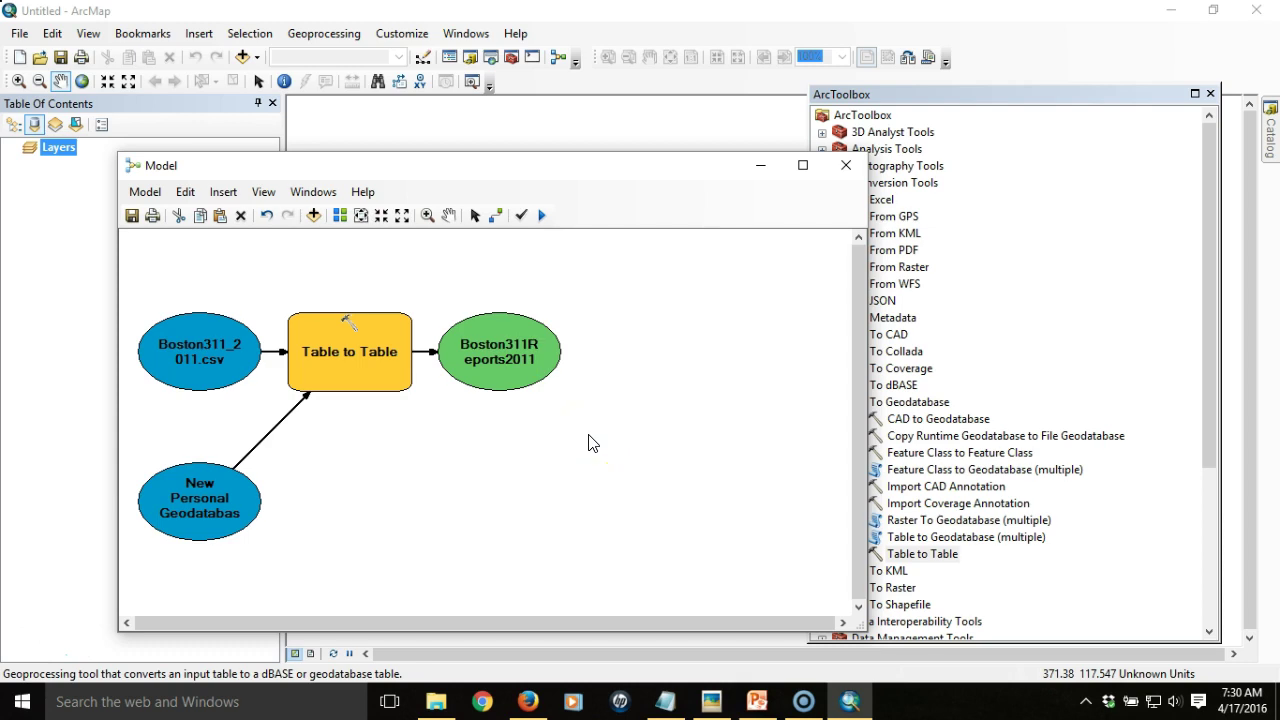
left_click_drag(558, 170, 475, 147)
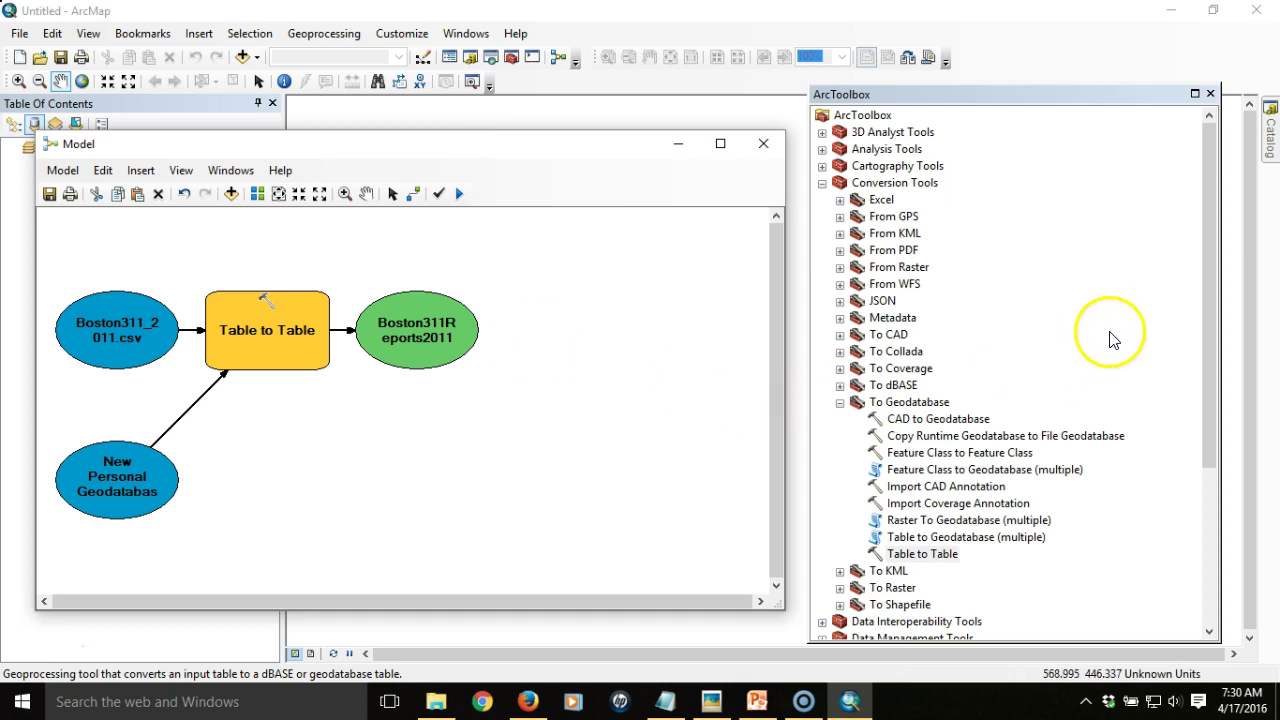
Add the Make XY Event Layer tool from the Data Management Layers and Table Views toolset to the model, below the Boston311Reports2011 output
left_click(825, 187)
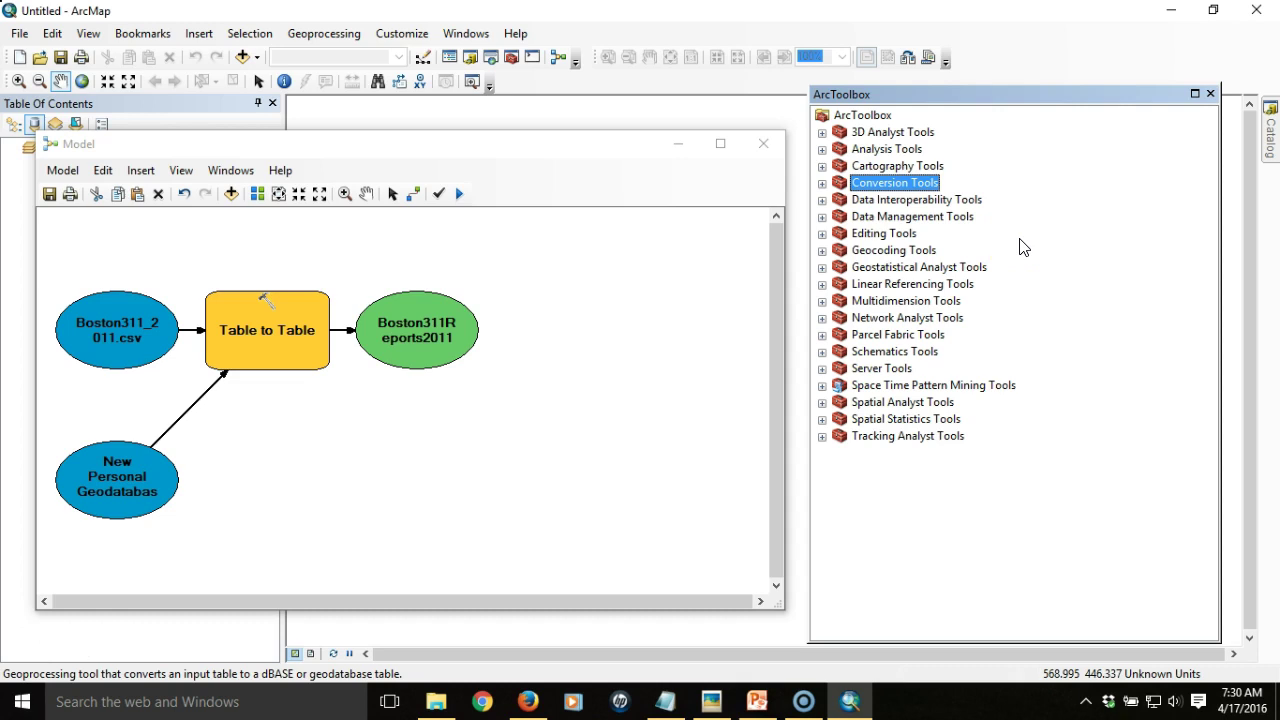
left_click(823, 217)
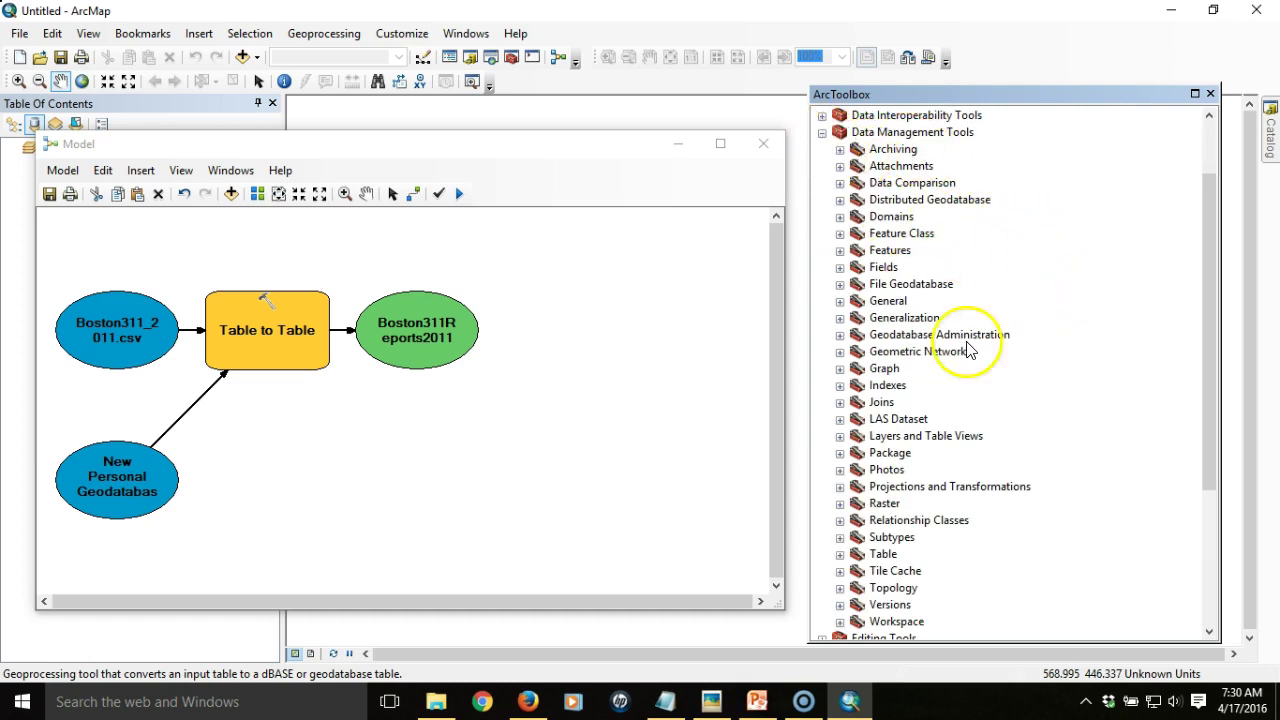
left_click(840, 436)
left_click(962, 569)
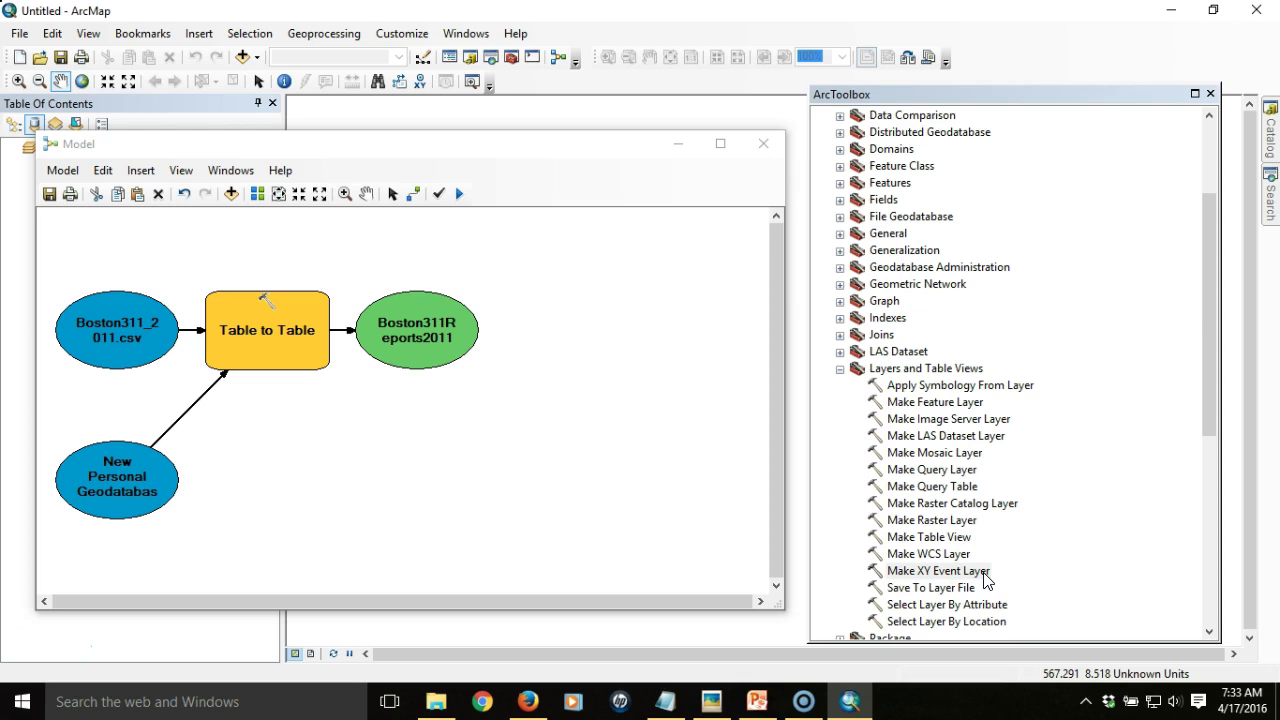
left_click_drag(1145, 94, 845, 88)
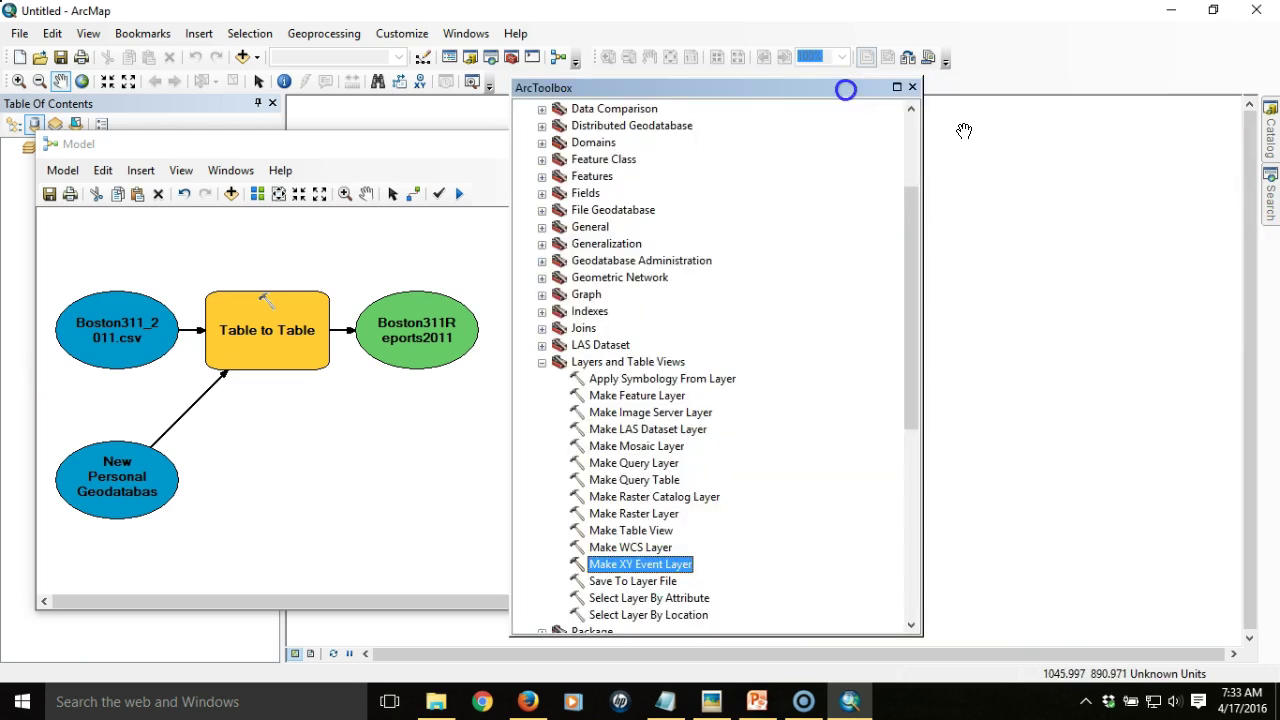
left_click(1273, 195)
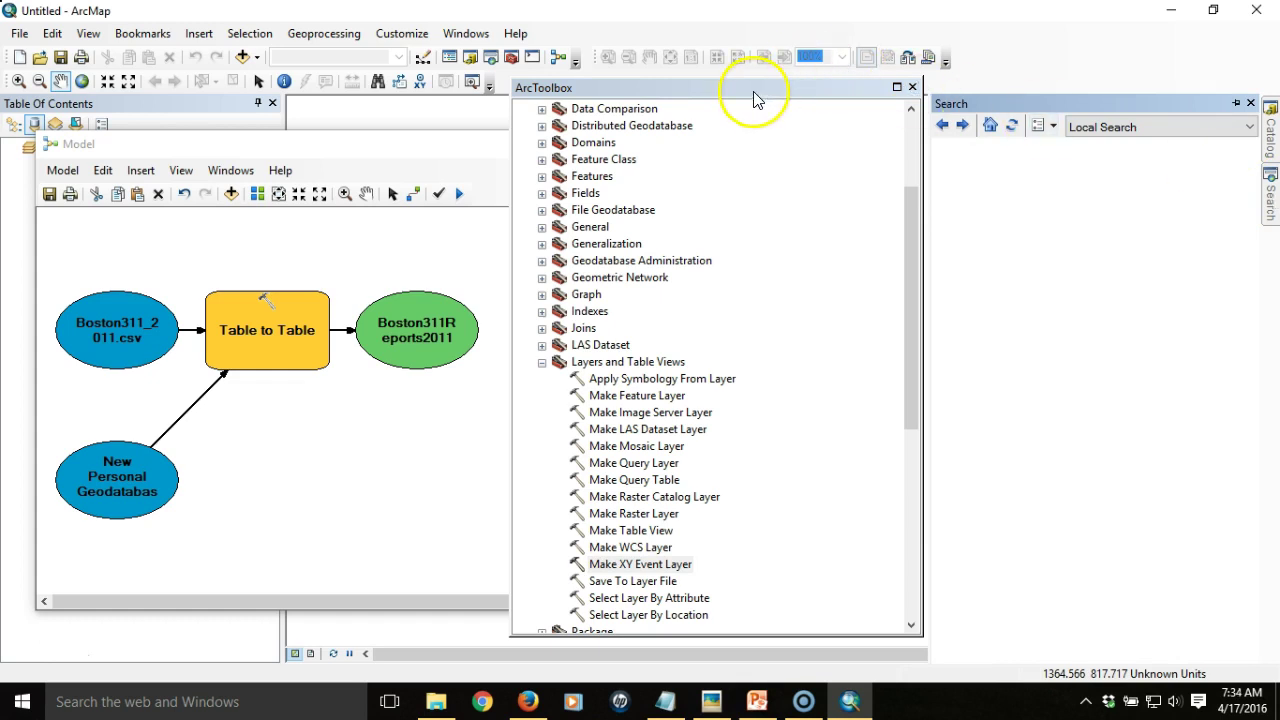
left_click_drag(940, 104, 1074, 104)
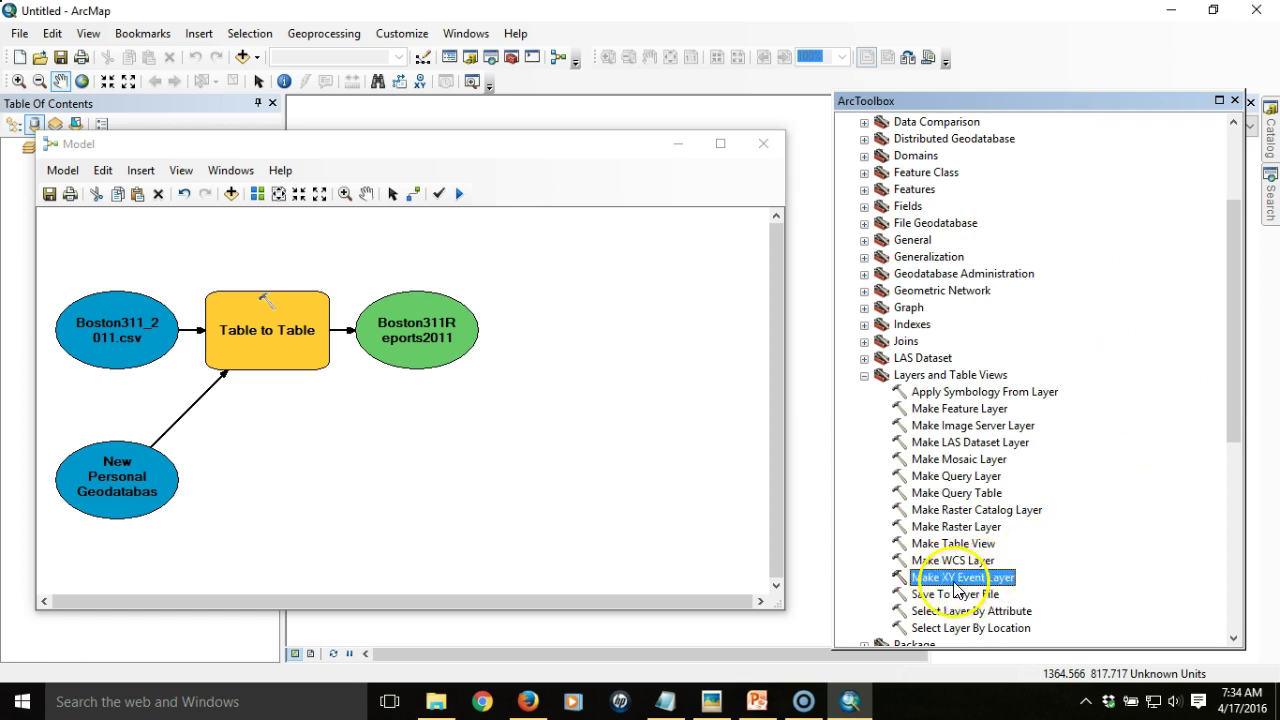
left_click_drag(953, 588, 549, 466)
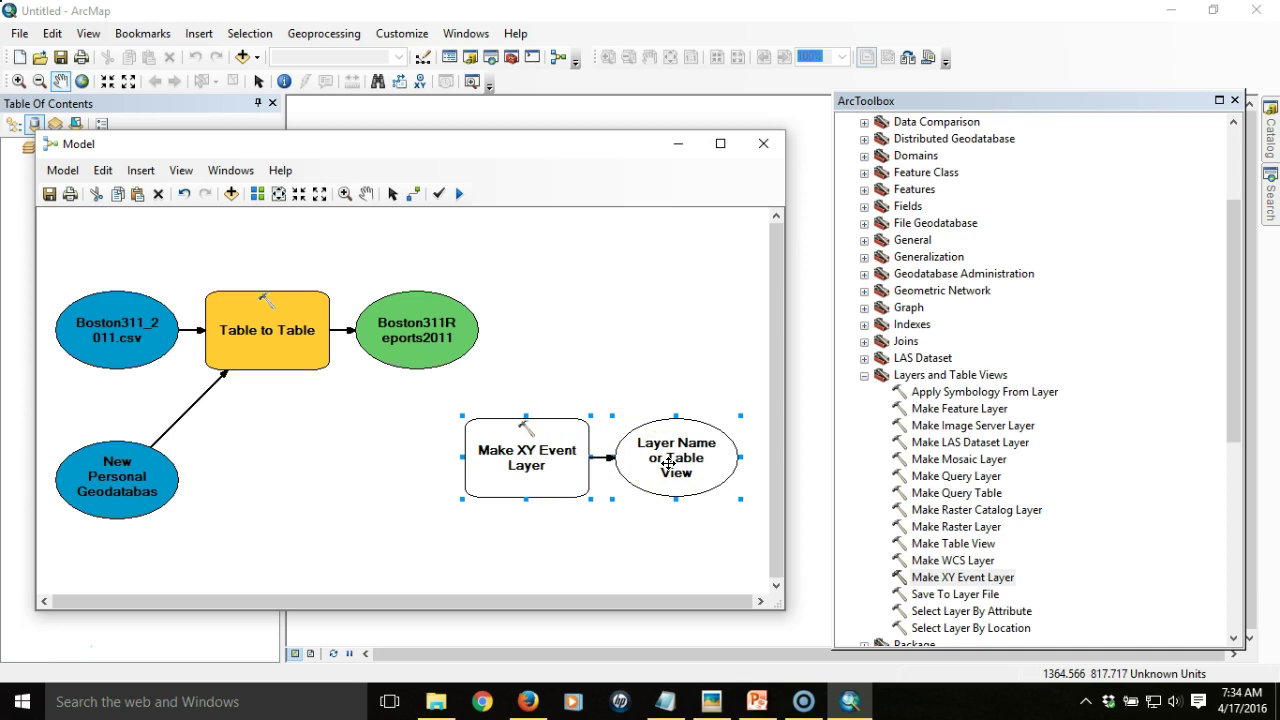
left_click(652, 328)
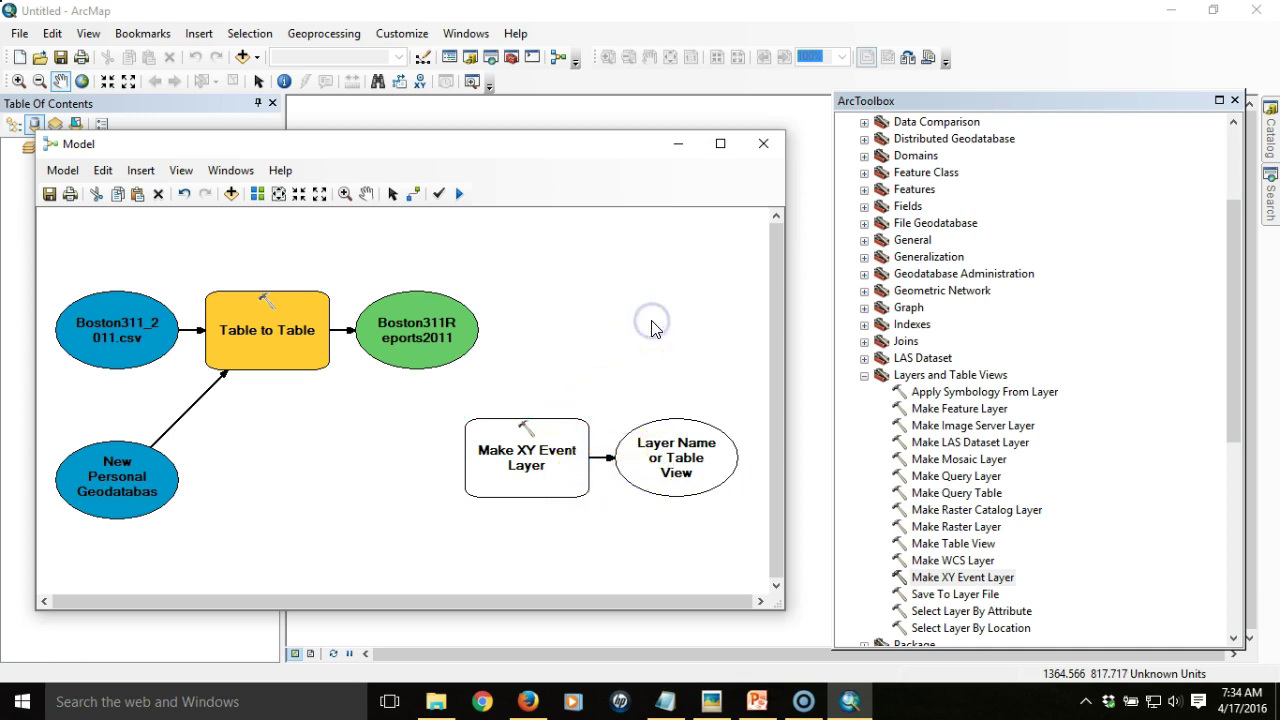
Set Boston311Reports2011 as the XY table of Make XY Event Layer, check the coordinate fields and spatial reference, and accept the settings
double_click(563, 440)
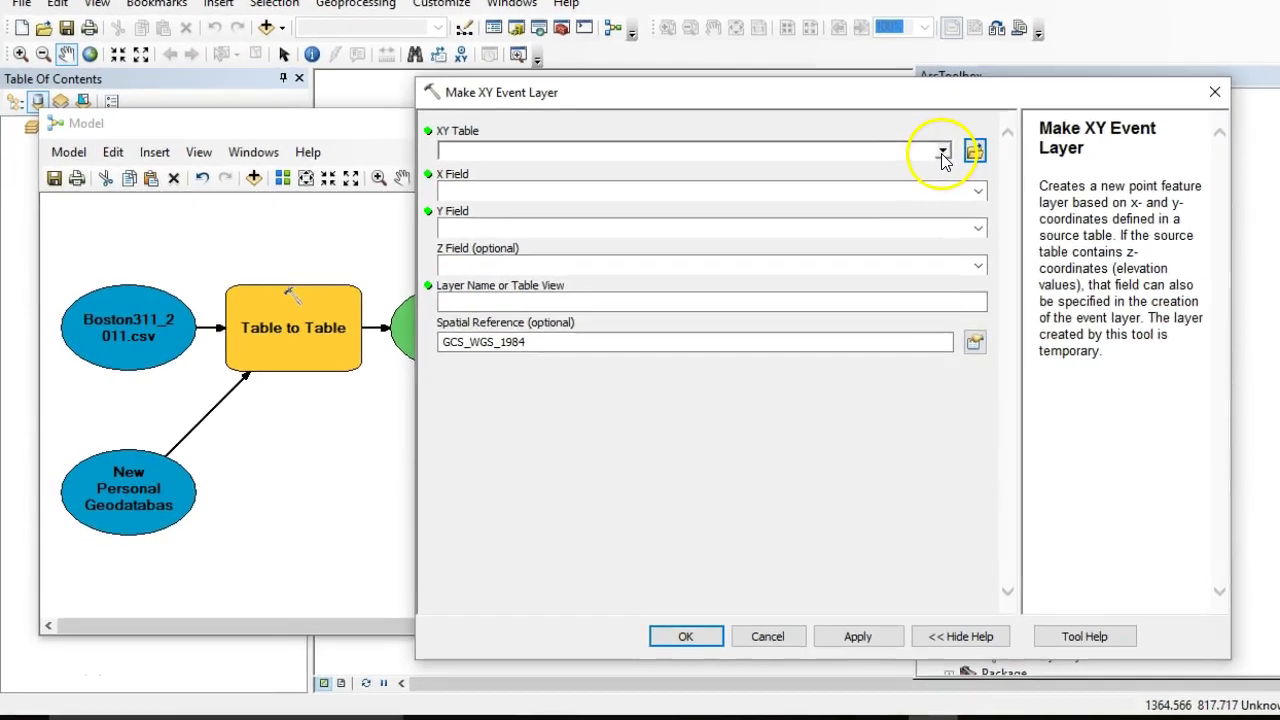
left_click(858, 172)
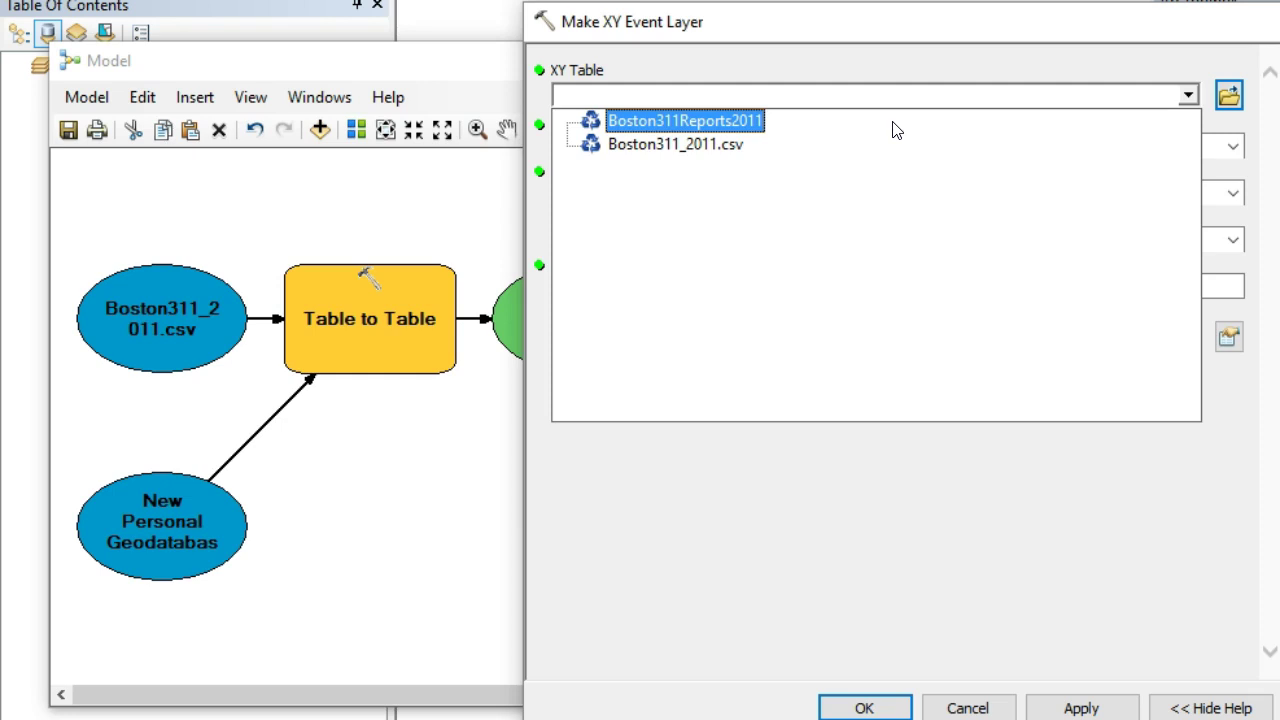
left_click(1229, 95)
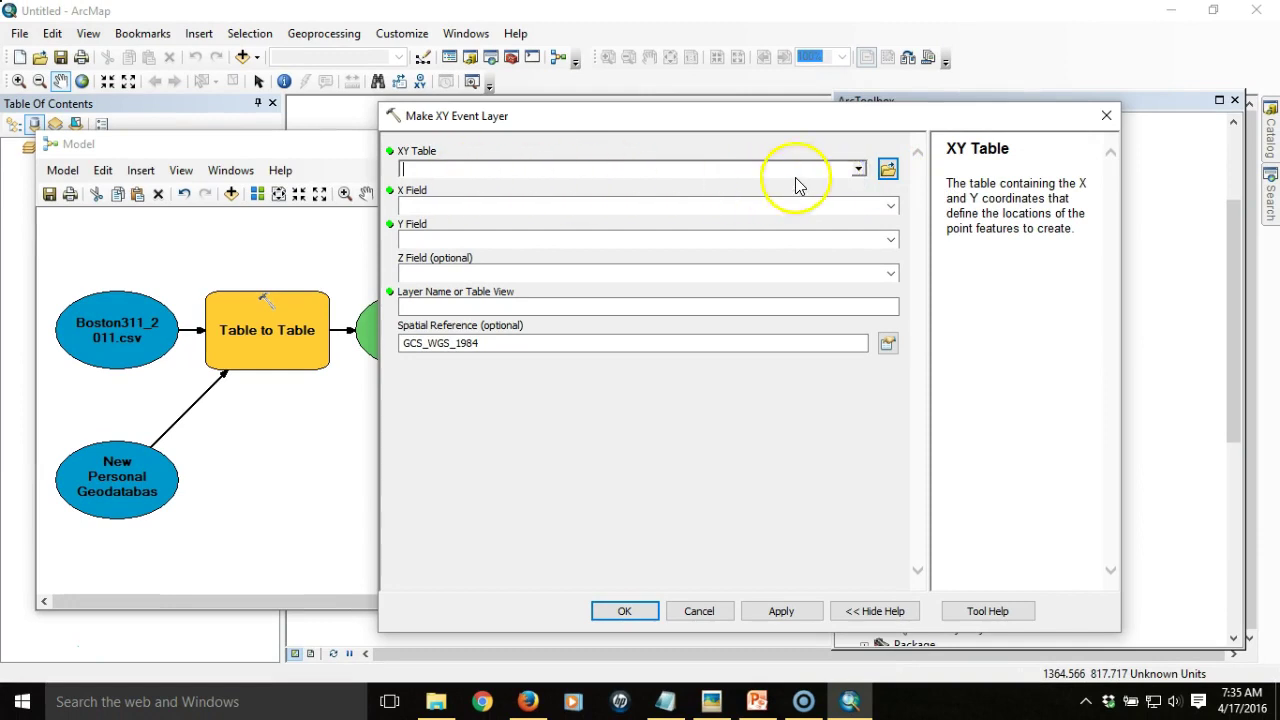
left_click(858, 168)
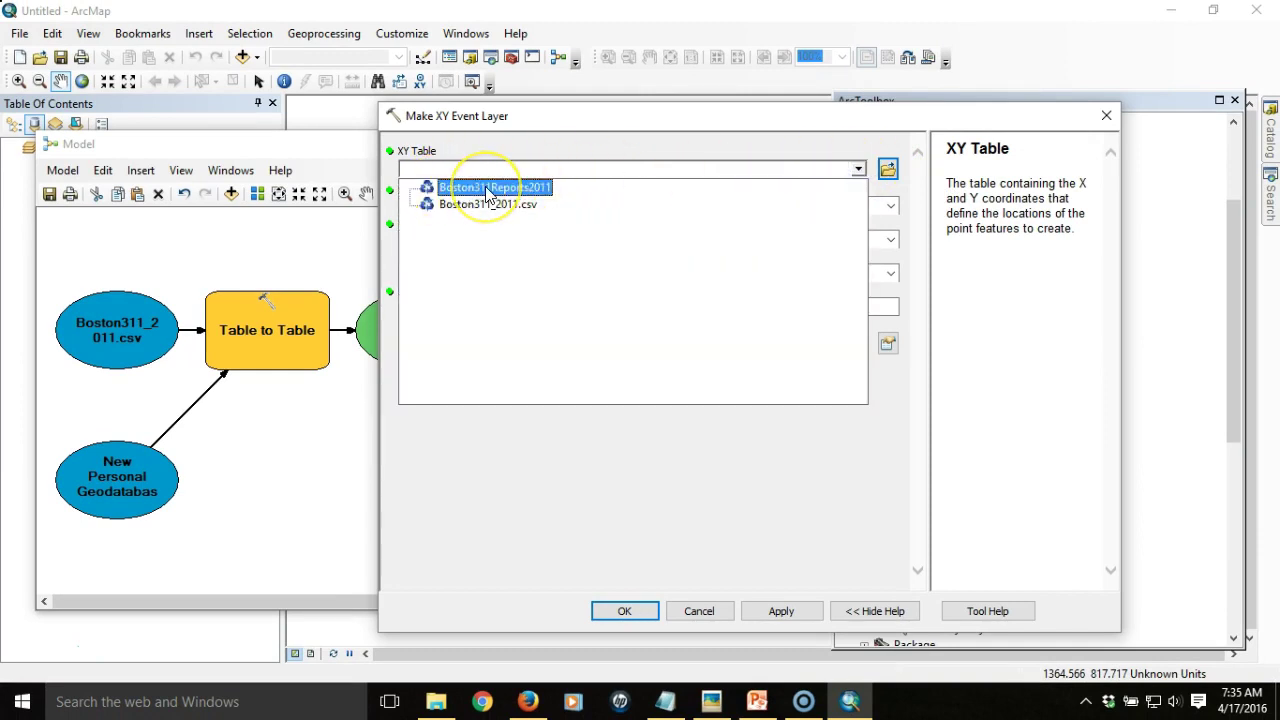
left_click(486, 188)
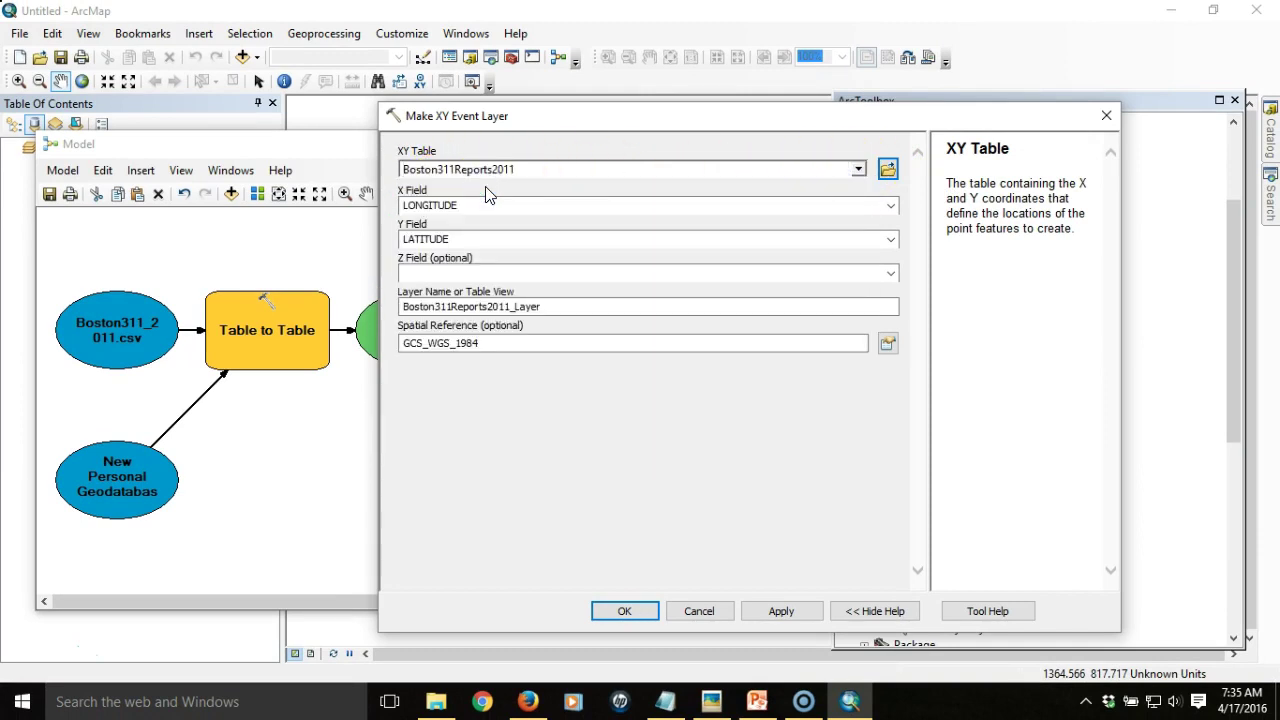
left_click(430, 204)
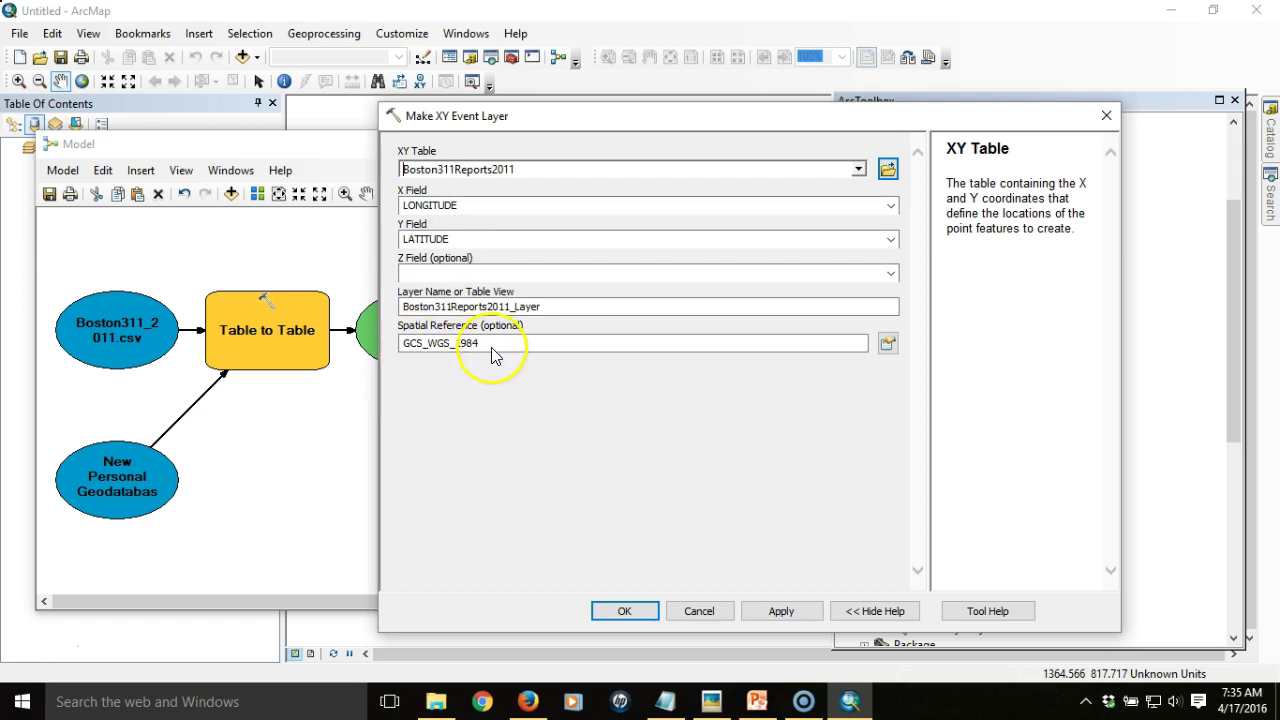
left_click(430, 357)
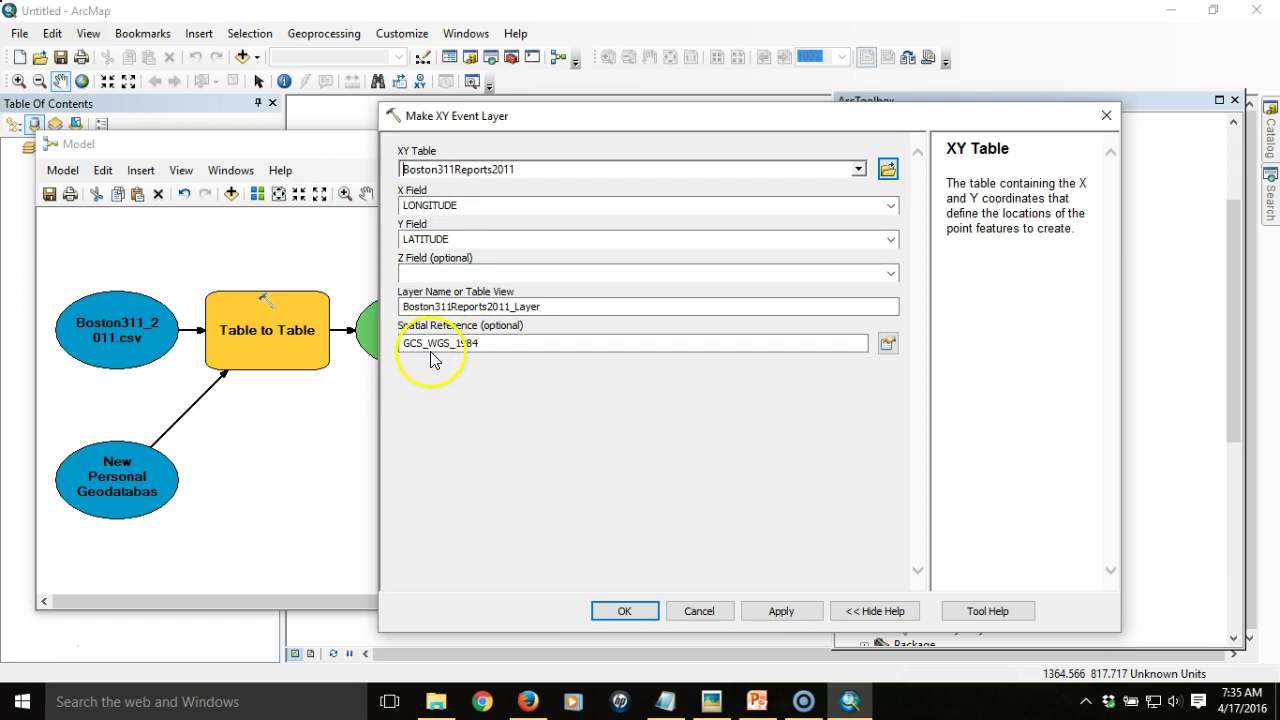
left_click(500, 363)
left_click(432, 360)
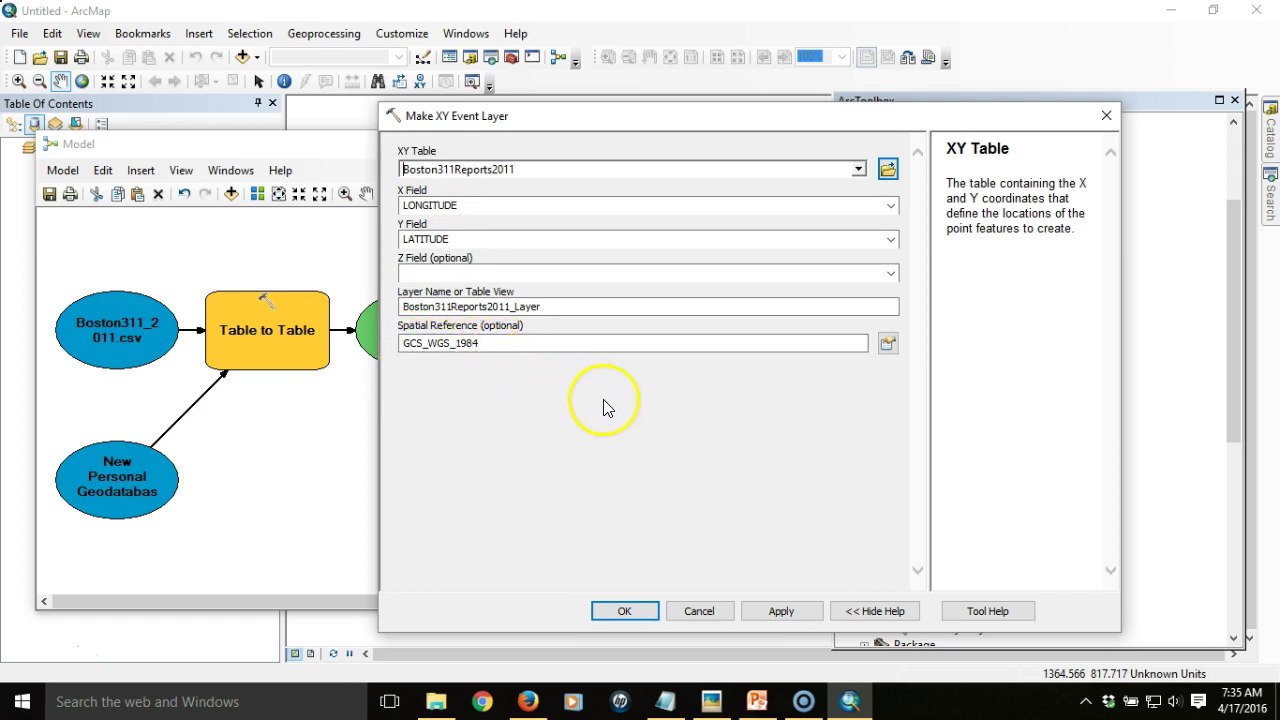
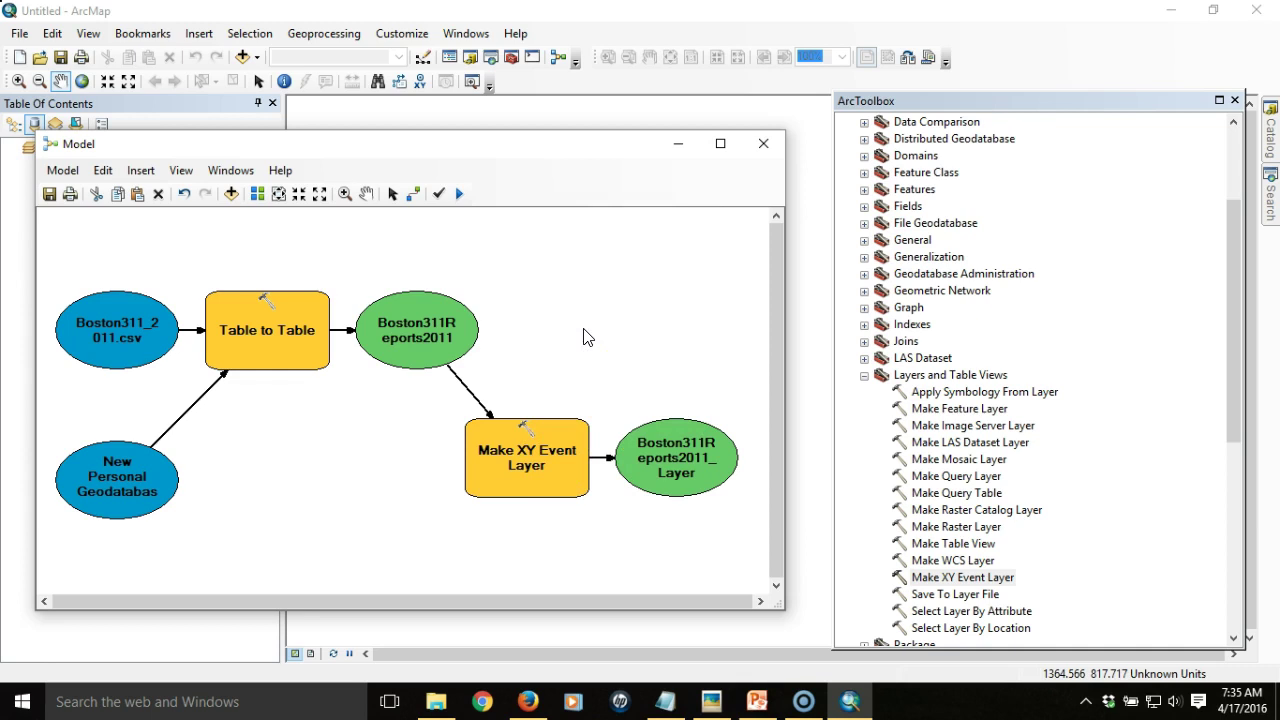
Run the entire model, review the run messages, and close the progress report
left_click(460, 194)
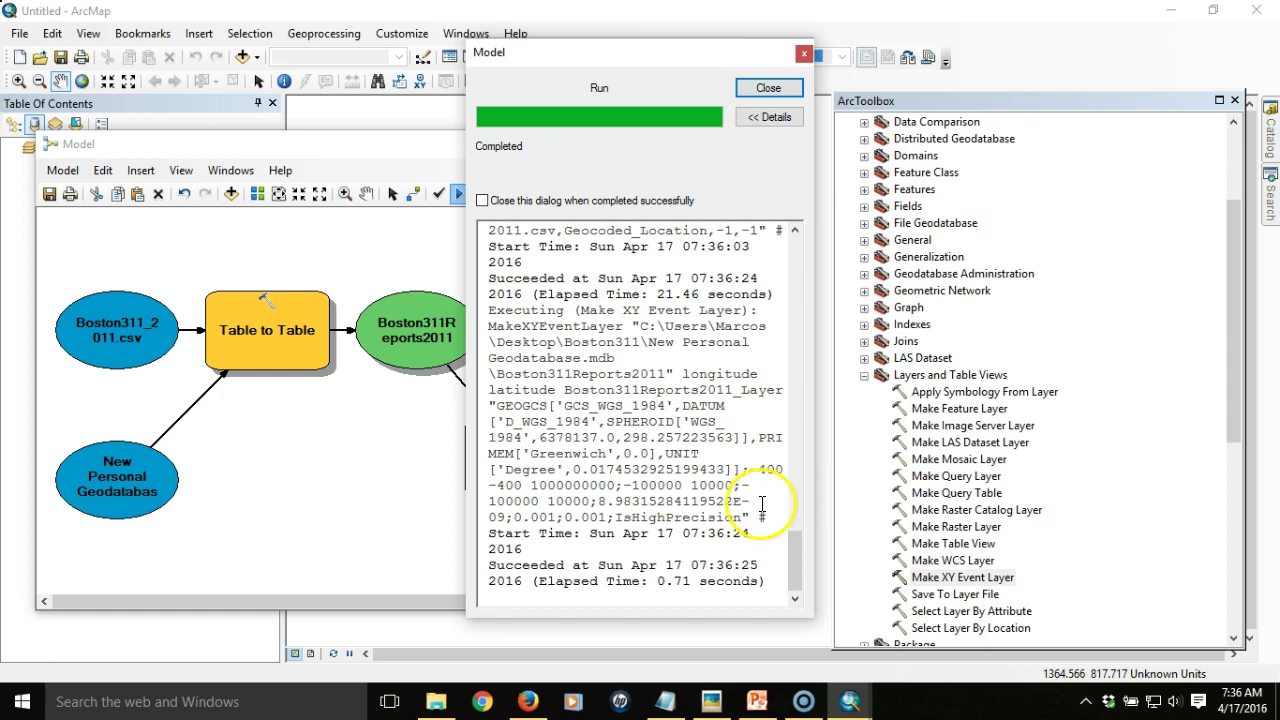
left_click_drag(795, 557, 798, 584)
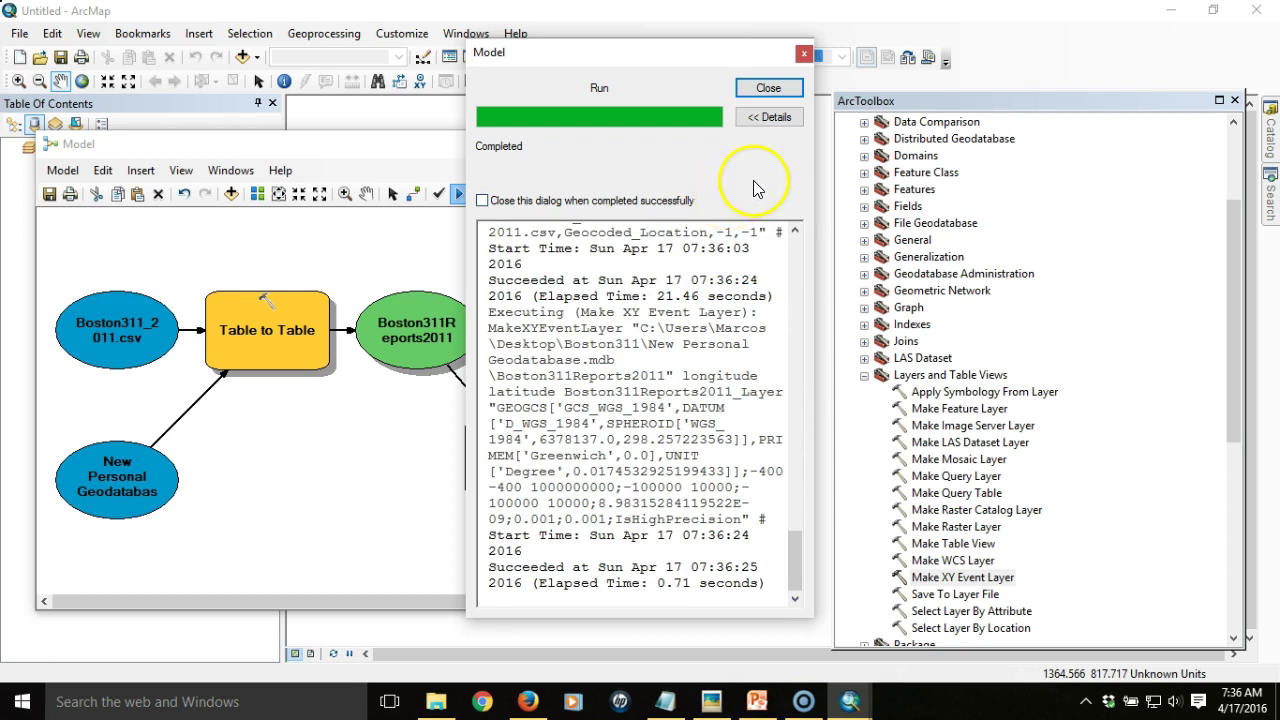
left_click(779, 92)
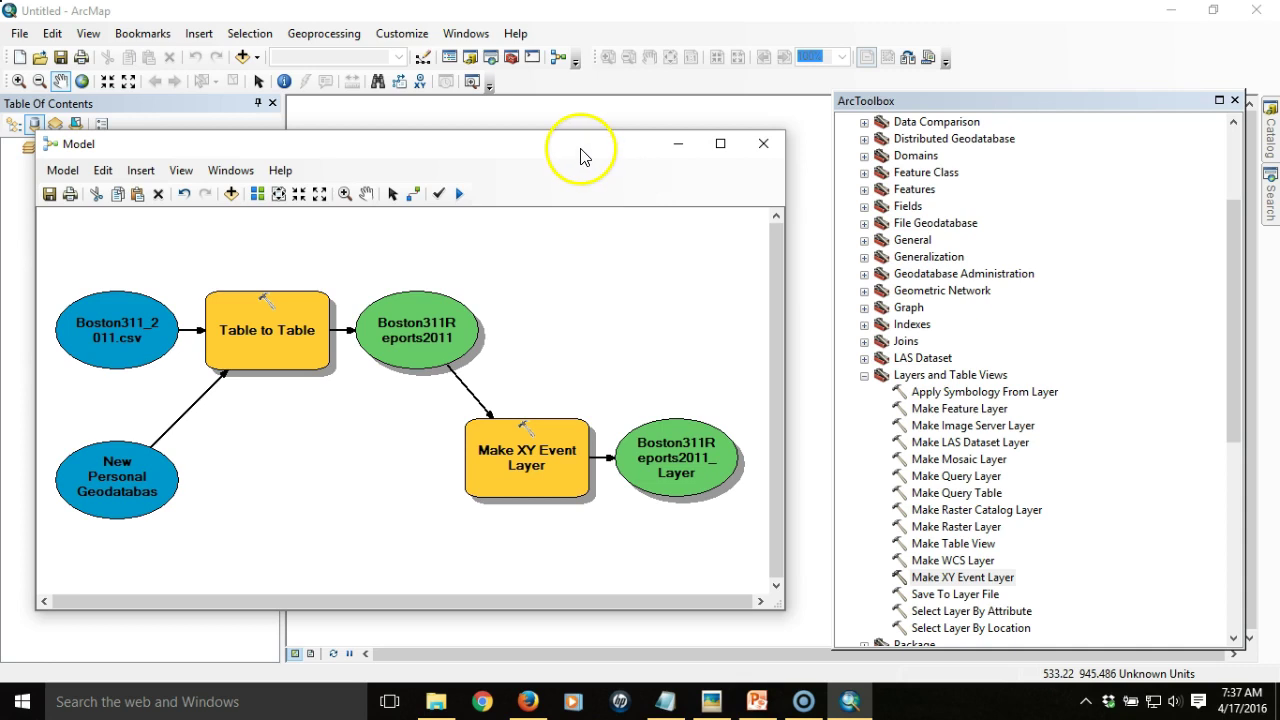
Add the model's Boston311Reports2011_Layer output to the map display
left_click_drag(580, 157, 842, 141)
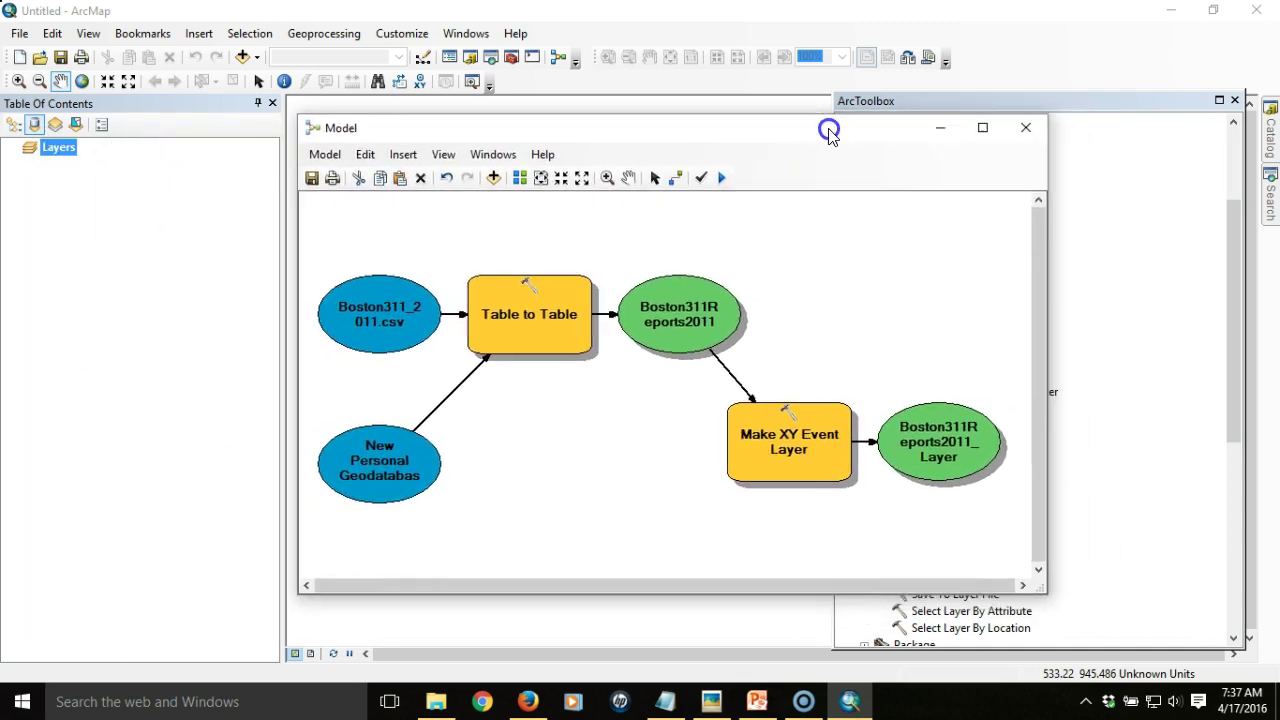
right_click(936, 427)
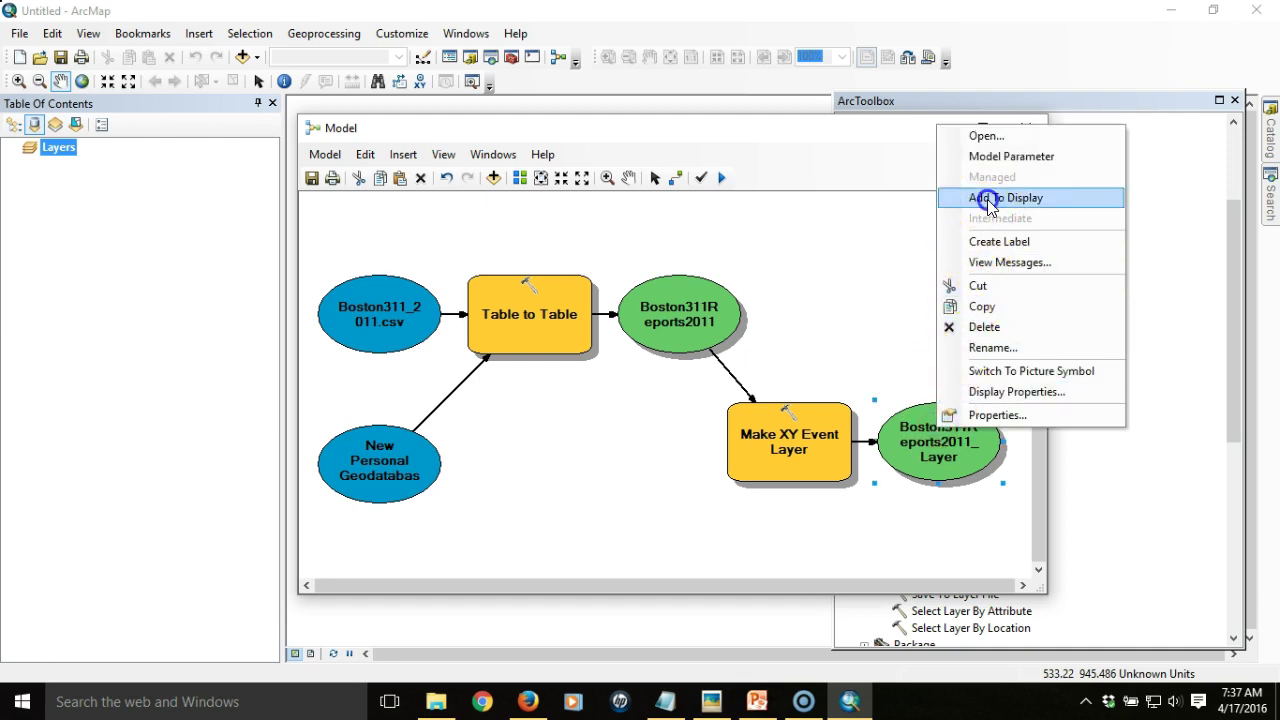
left_click(980, 197)
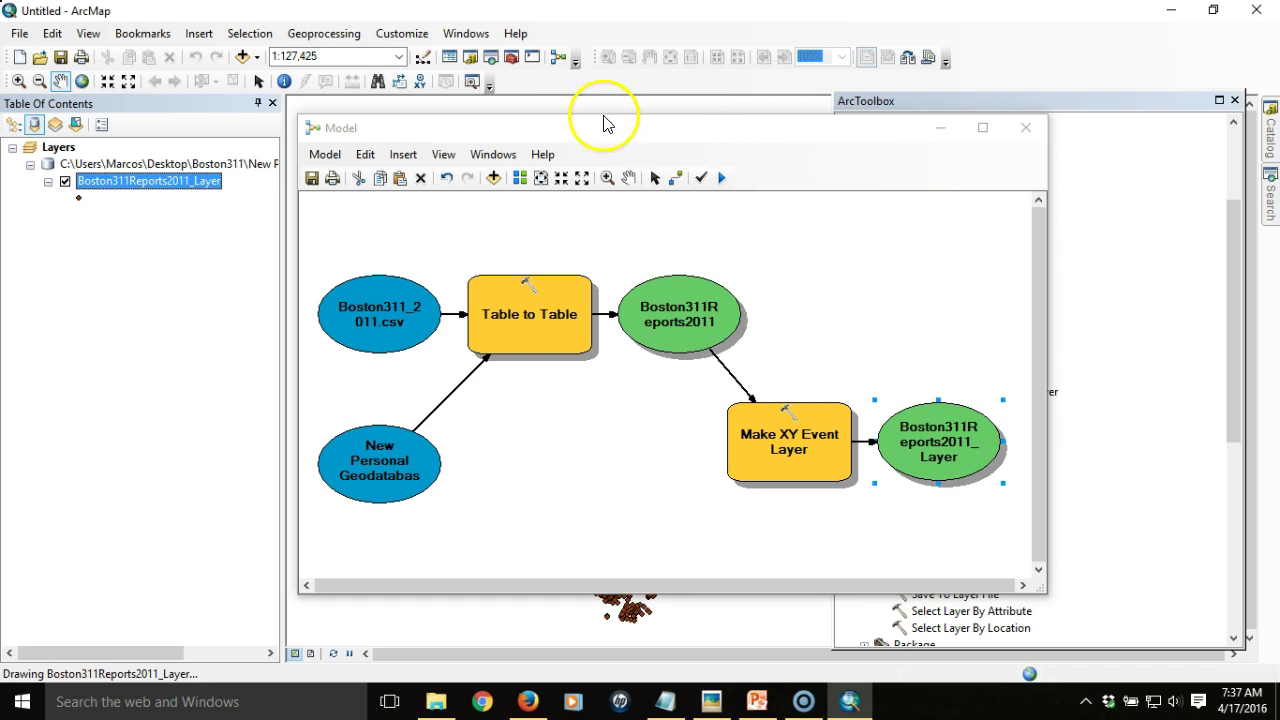
Minimize the model window and close ArcToolbox to examine the report points on the map
mouse_move(508, 136)
left_mouse_down()
mouse_move(880, 242)
mouse_move(946, 240)
mouse_move(444, 195)
left_mouse_up()
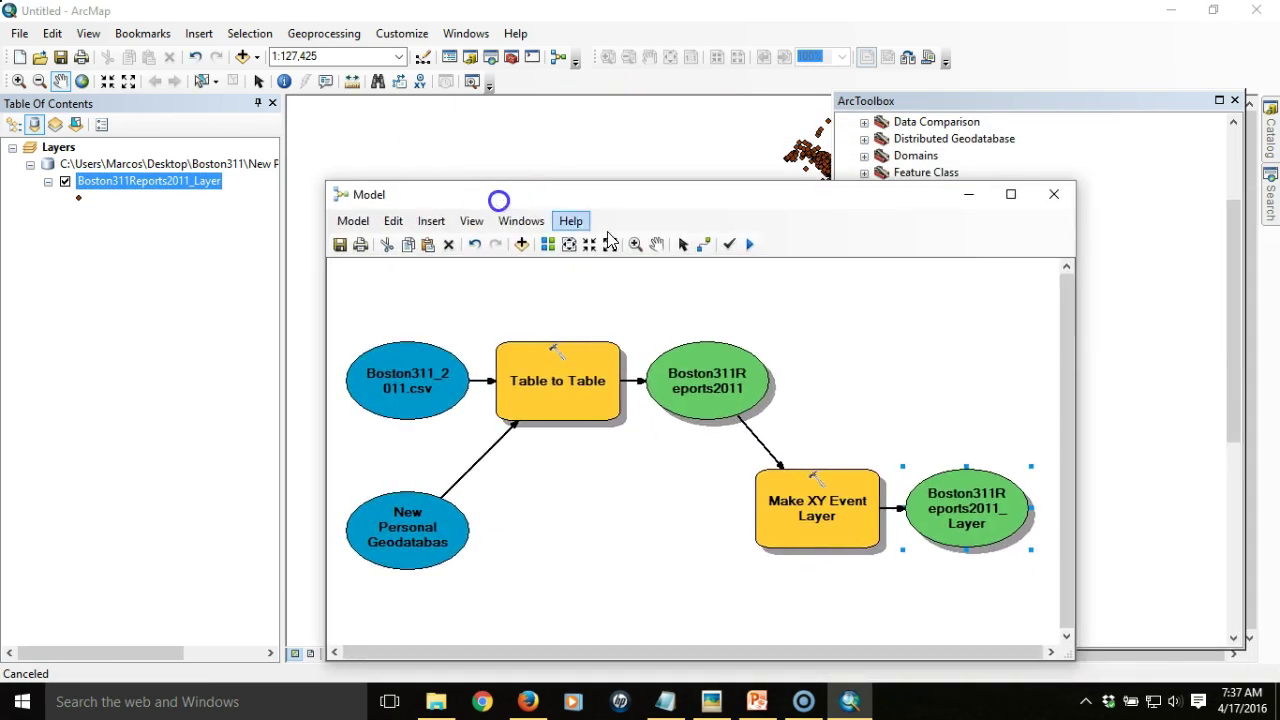
left_click(970, 193)
left_click(1236, 102)
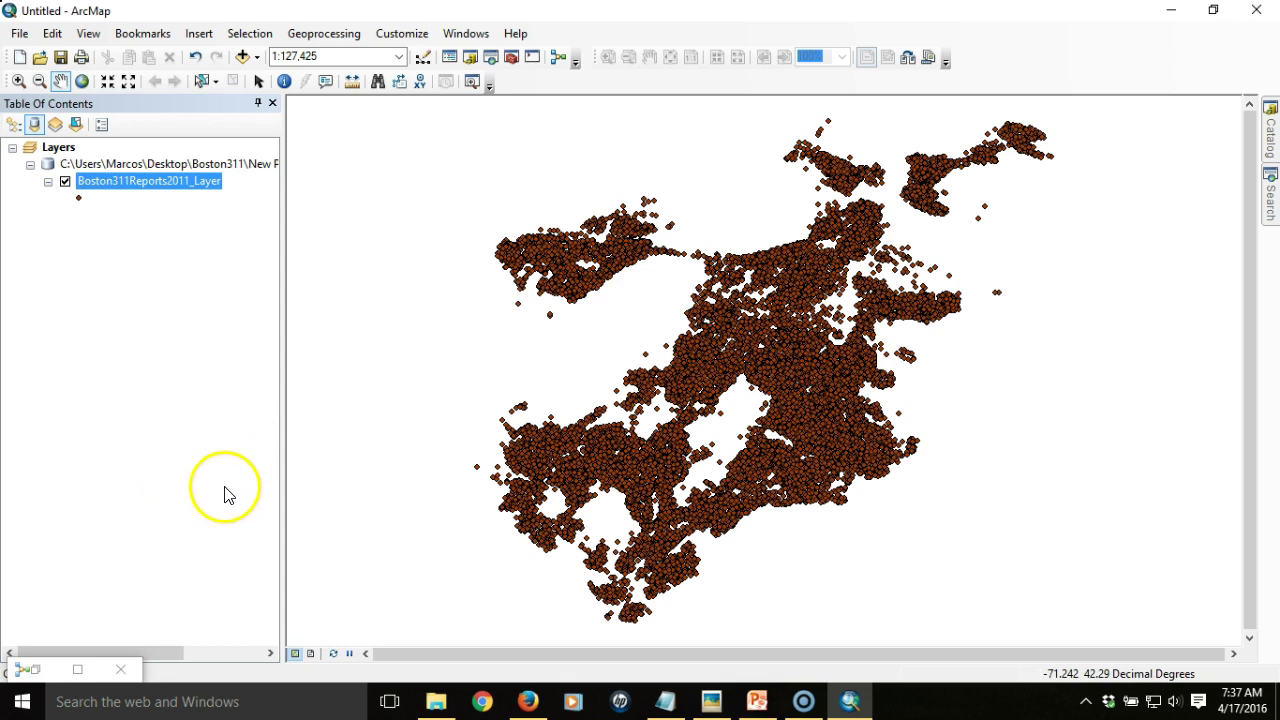
Restore the model window and turn off Add To Display for the Boston311Reports2011_Layer output
left_click(35, 670)
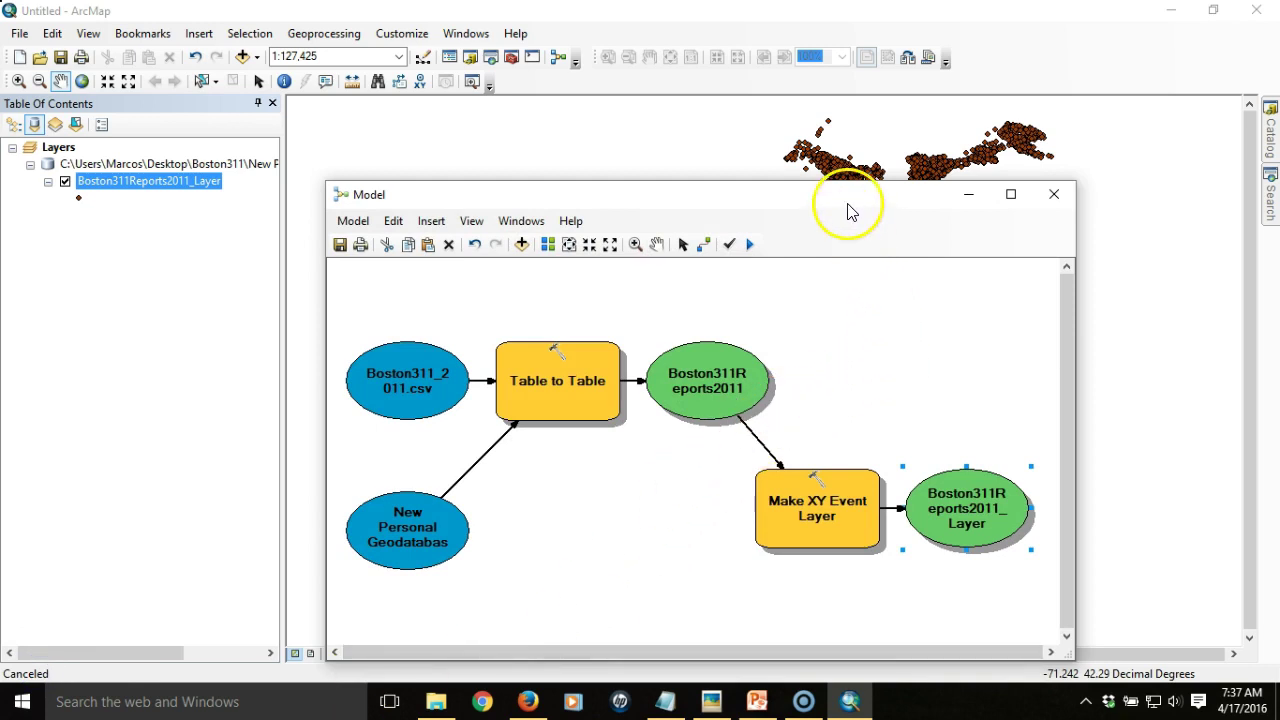
left_click_drag(848, 198, 852, 142)
left_click(924, 320)
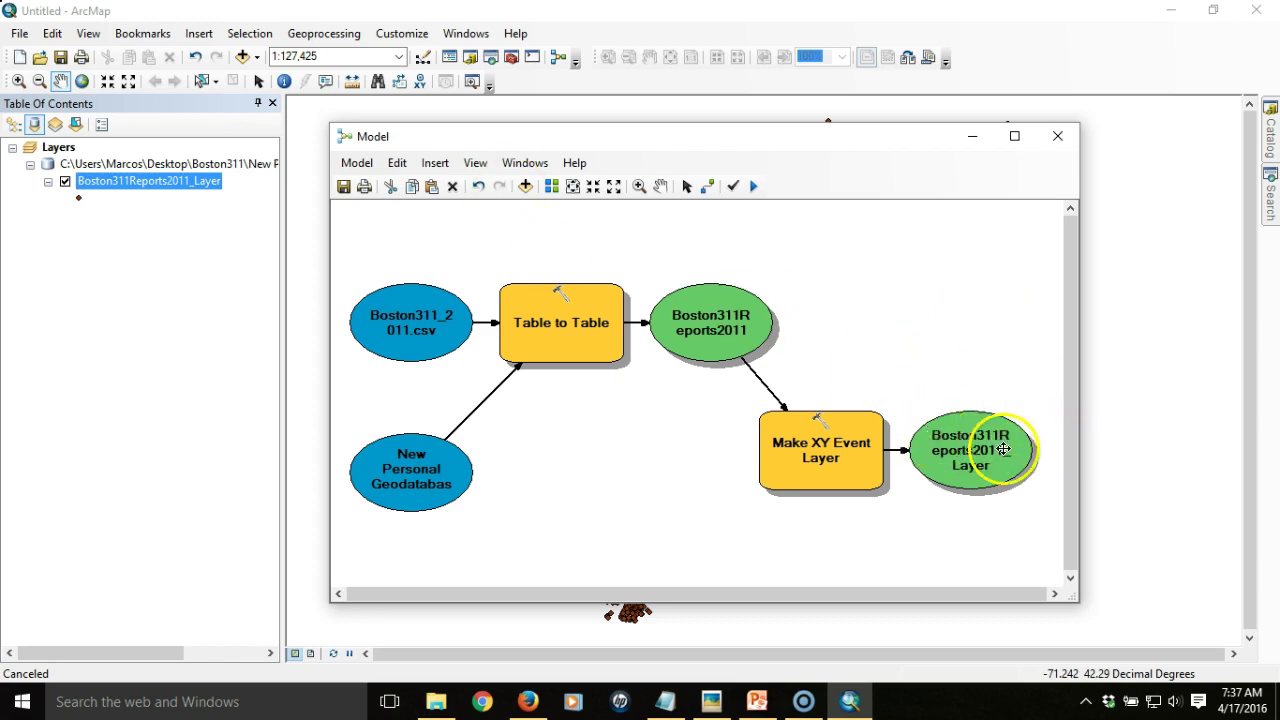
right_click(963, 427)
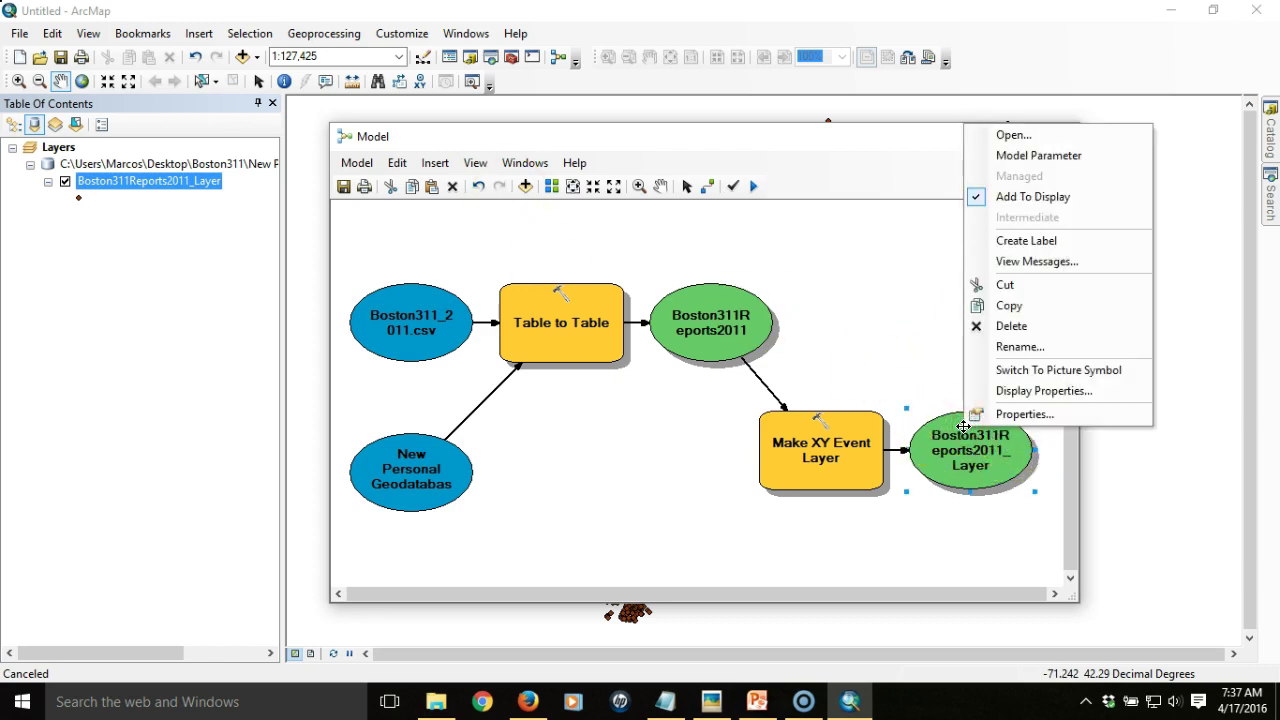
left_click(1014, 198)
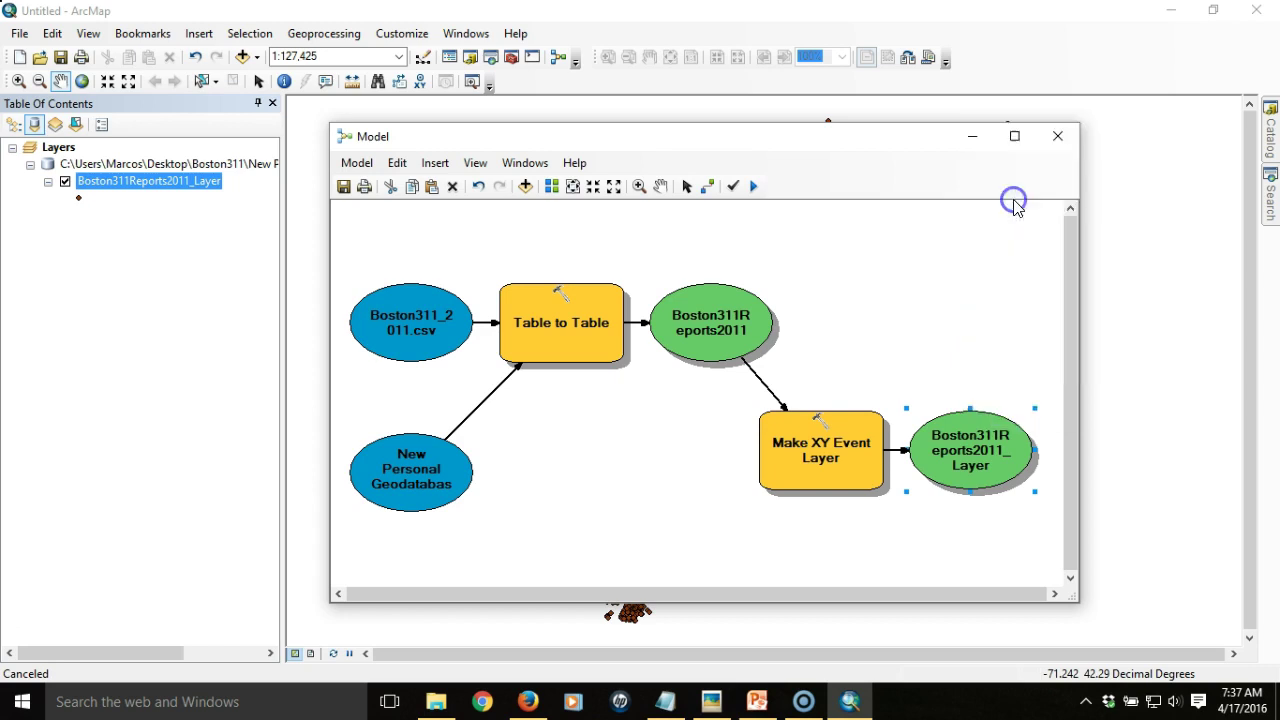
Remove the Boston311Reports2011_Layer from the map and validate the entire model to reset its run state
right_click(212, 183)
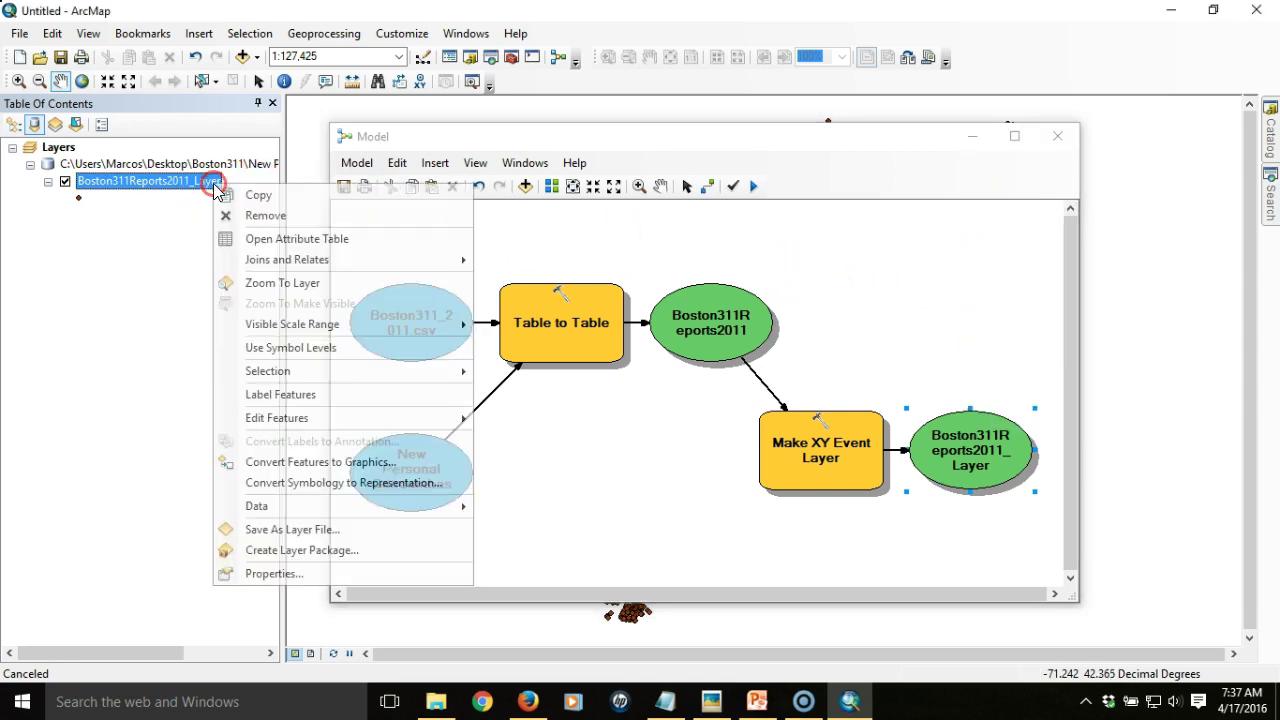
left_click(262, 215)
left_click(911, 287)
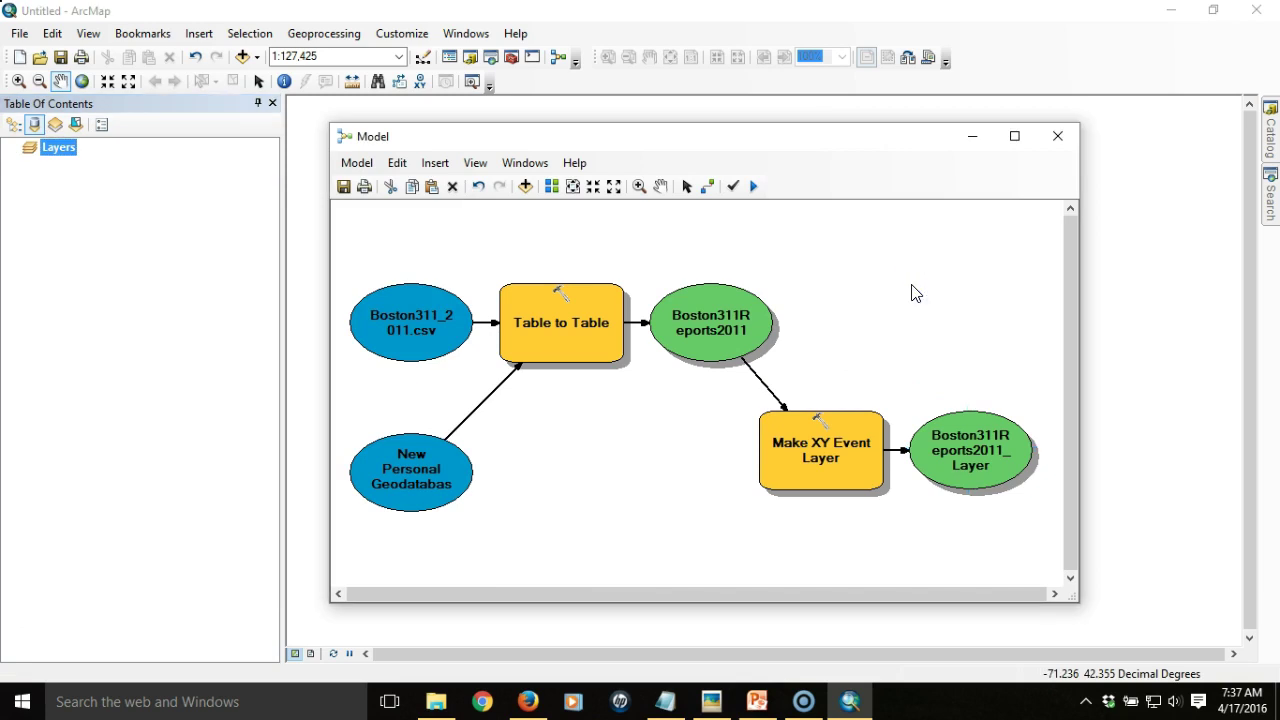
left_click(731, 190)
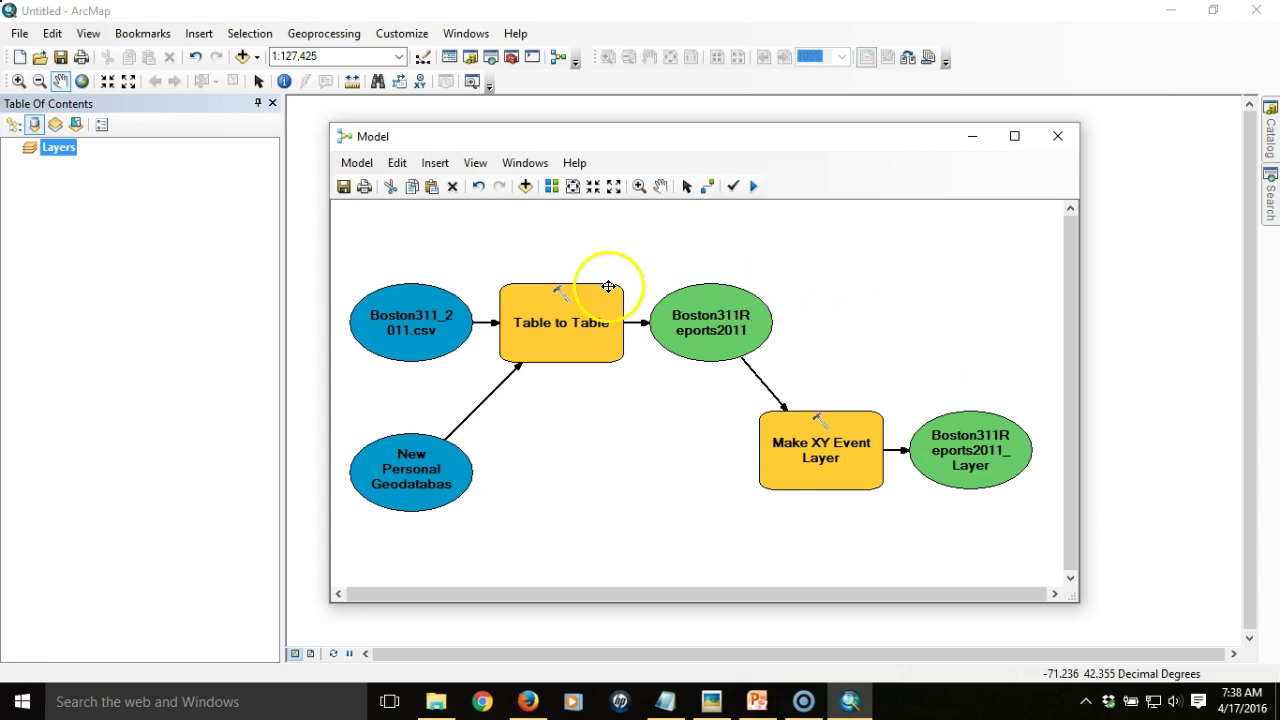
In the model properties, set the name to Boston311Analysis and the label to Boston 311 Analysis
left_click(374, 165)
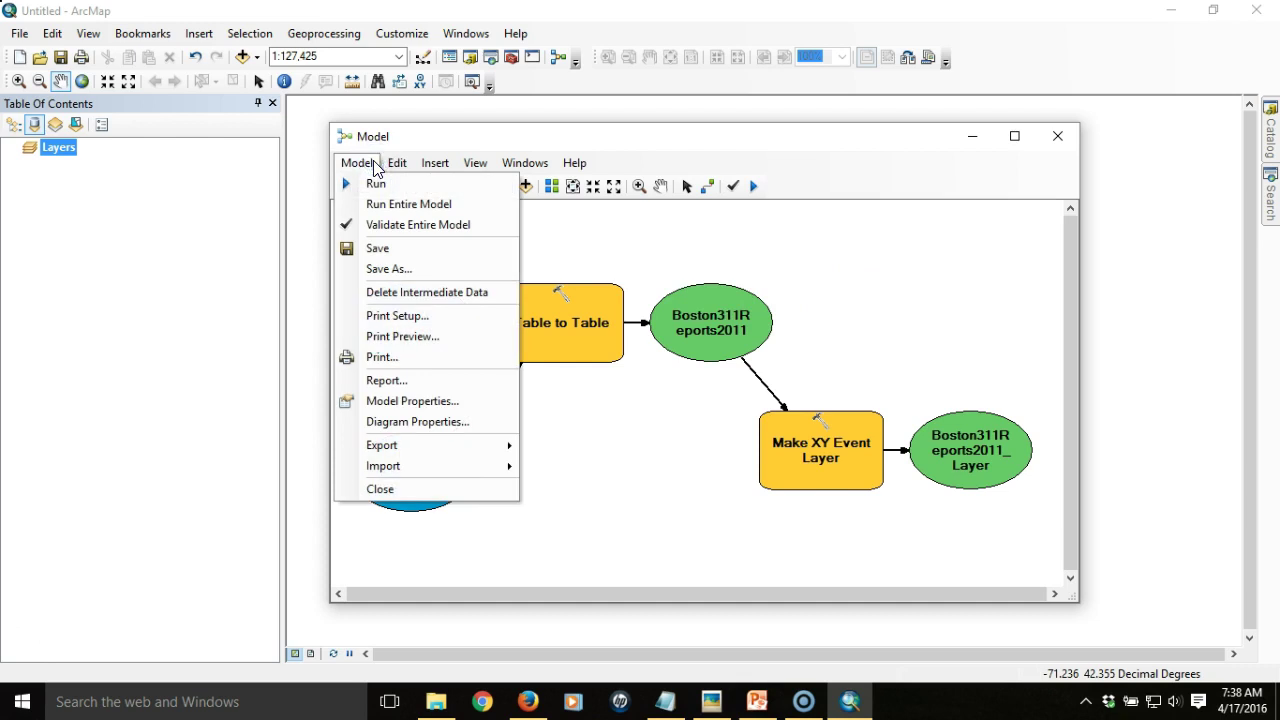
left_click(448, 410)
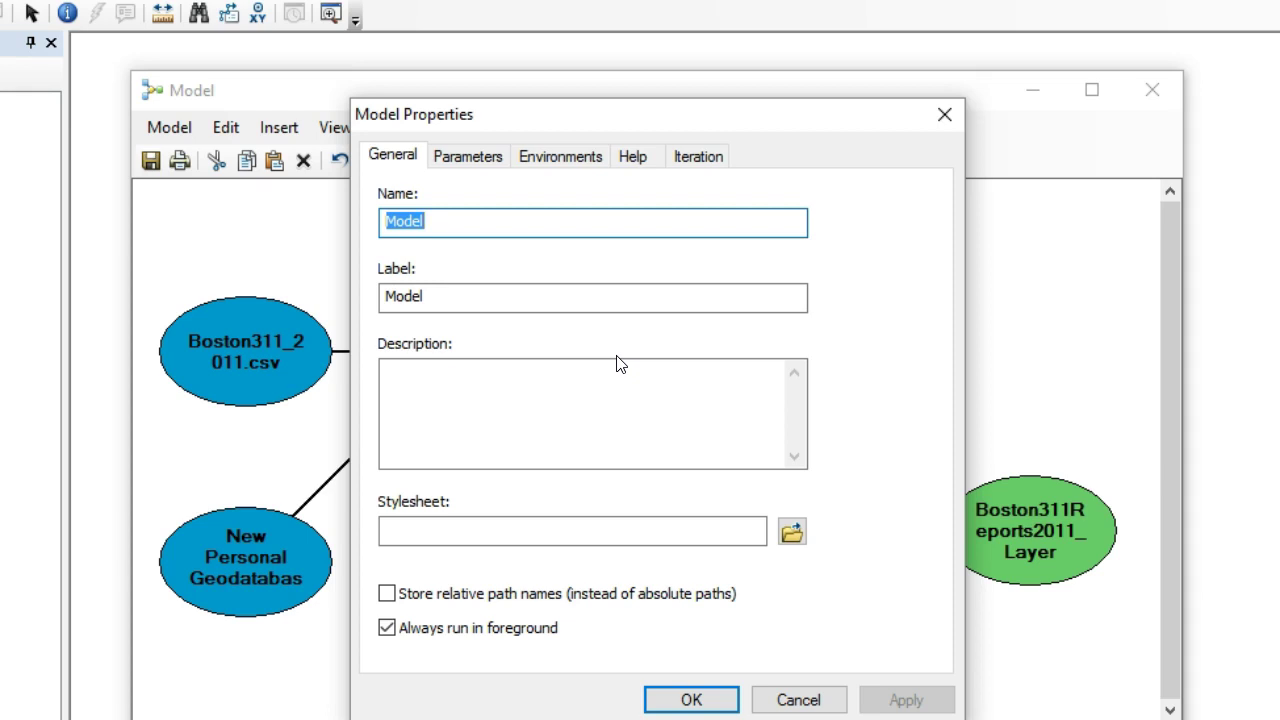
type("Boston311")
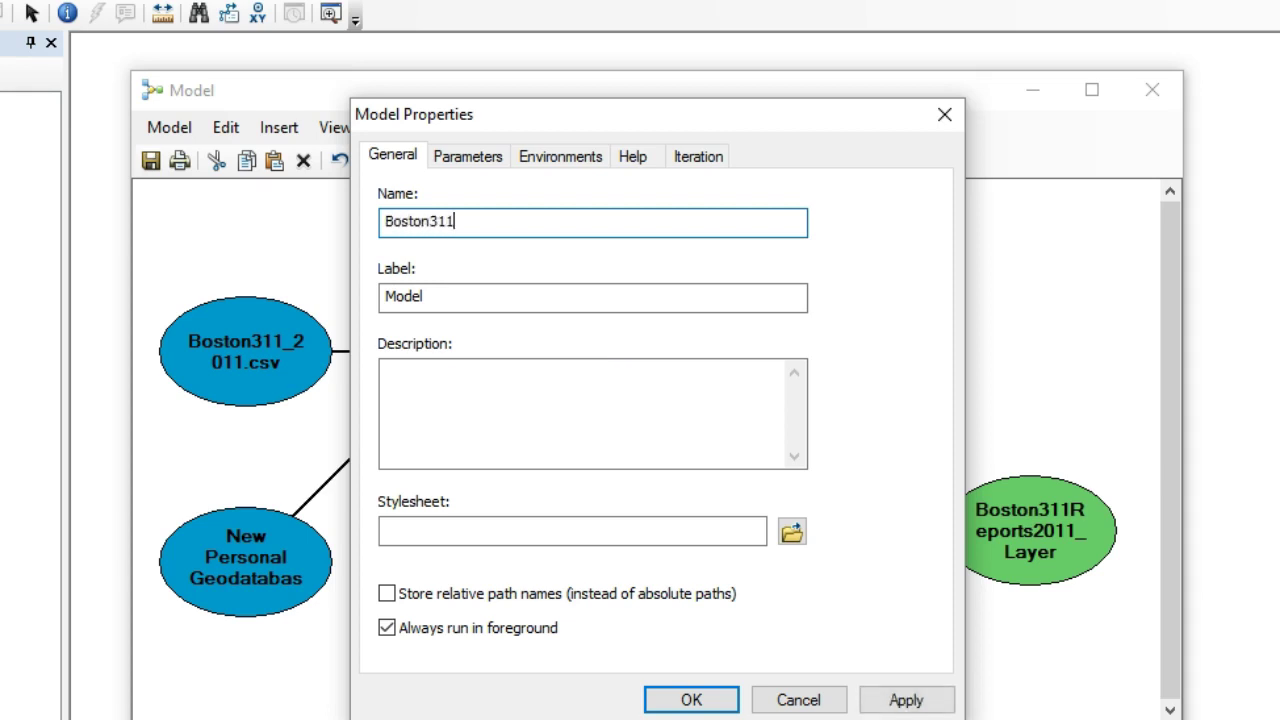
type("Analysis")
double_click(412, 300)
type("Boston")
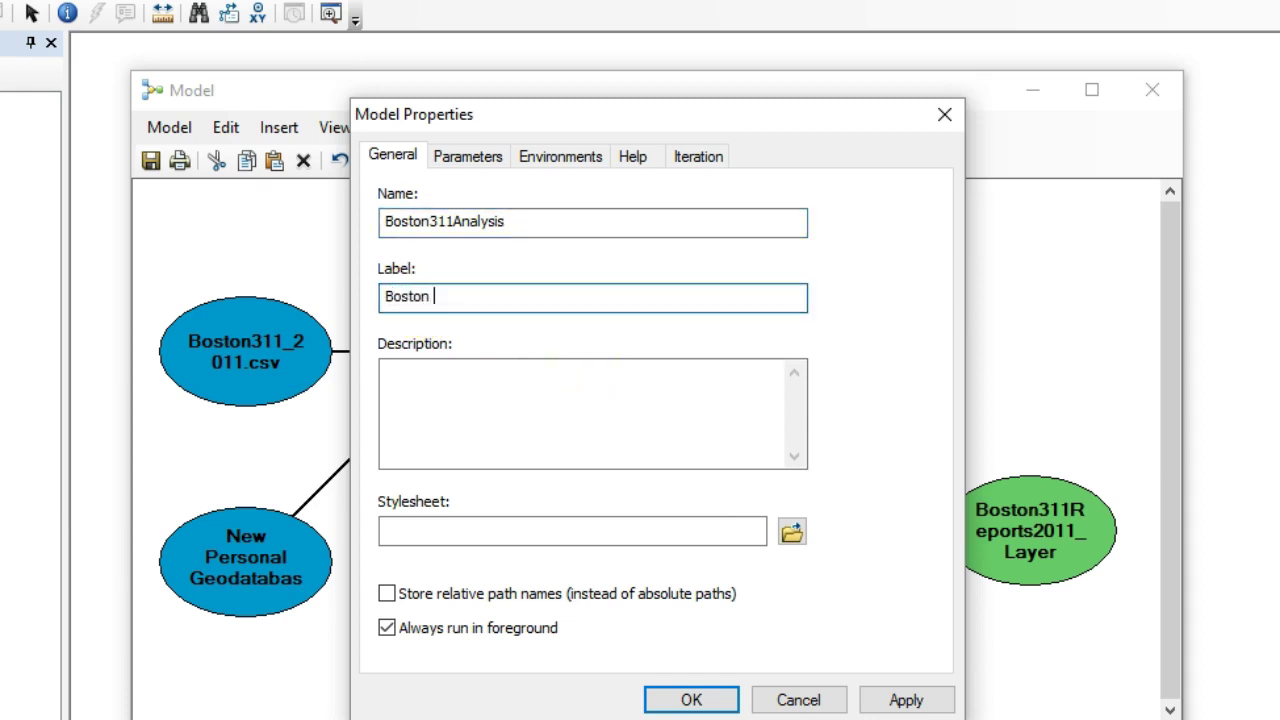
type(" 311 Analysis")
Enter the model description "This model allows us to map and aggregate Boston 311 data.", enable storing relative path names, and accept the properties
left_click(515, 424)
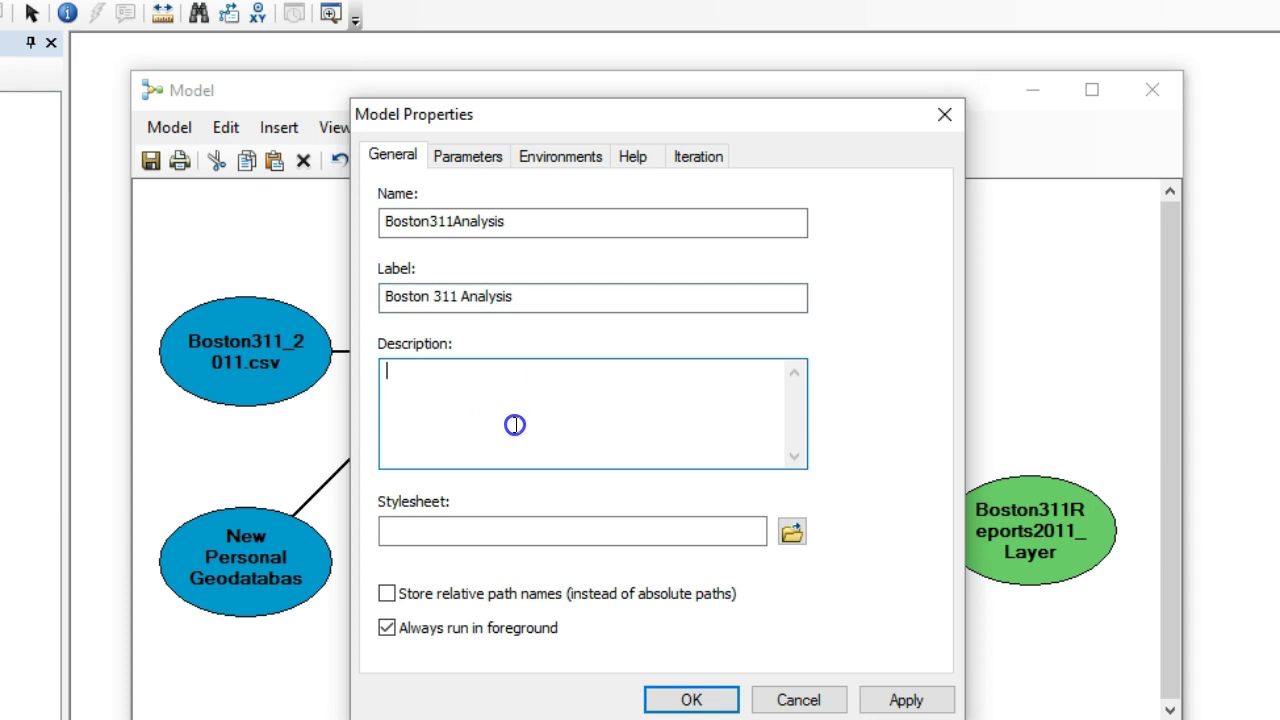
type("This mod")
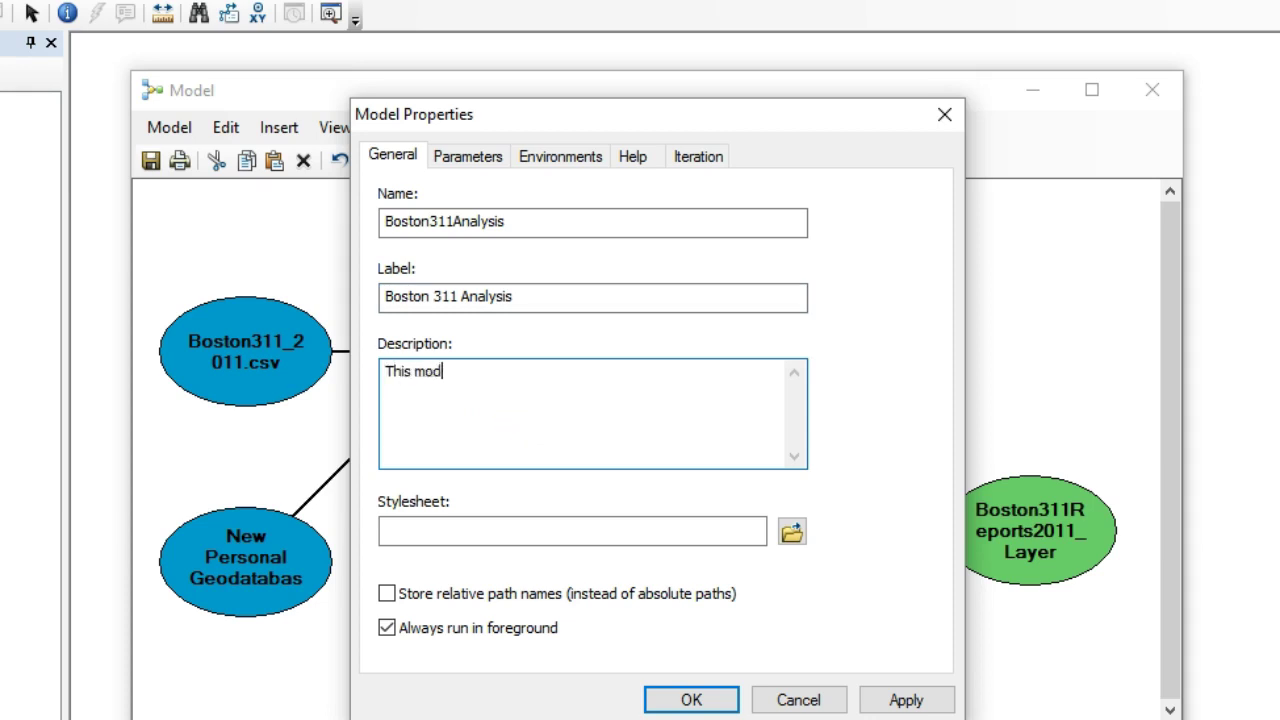
type("el allows us to map an")
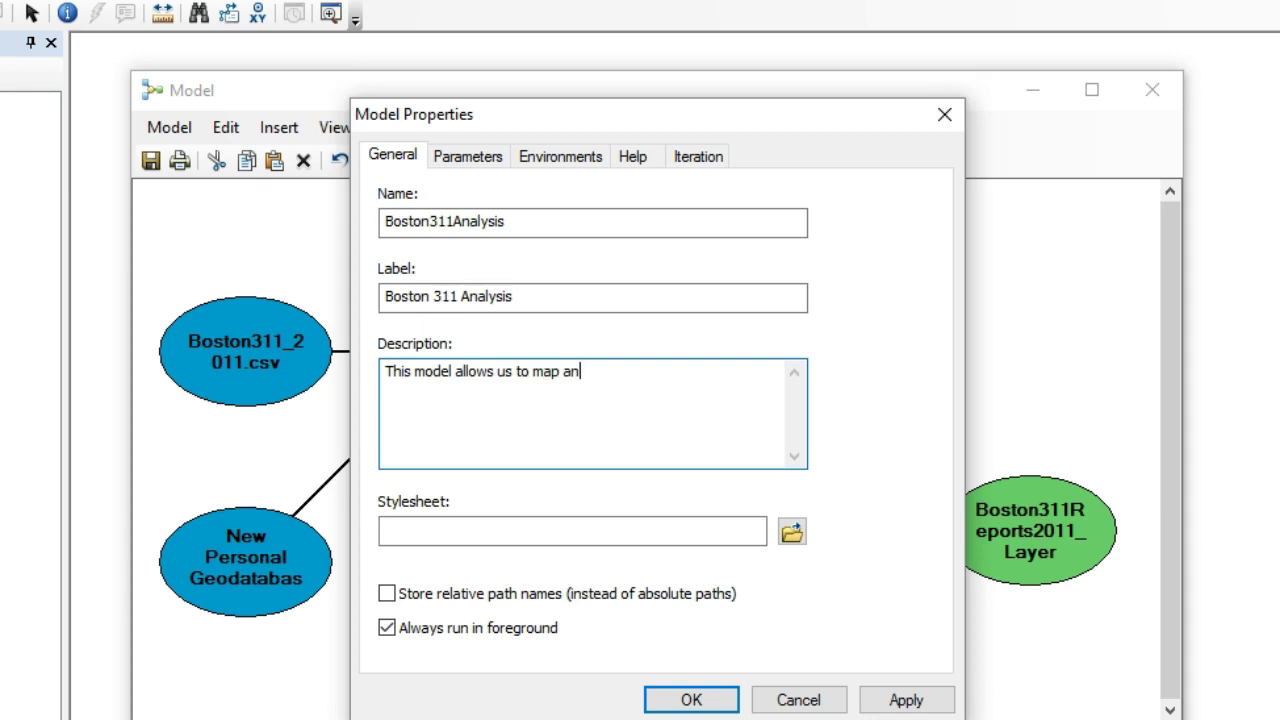
type("d aggregate Boston 311 data.")
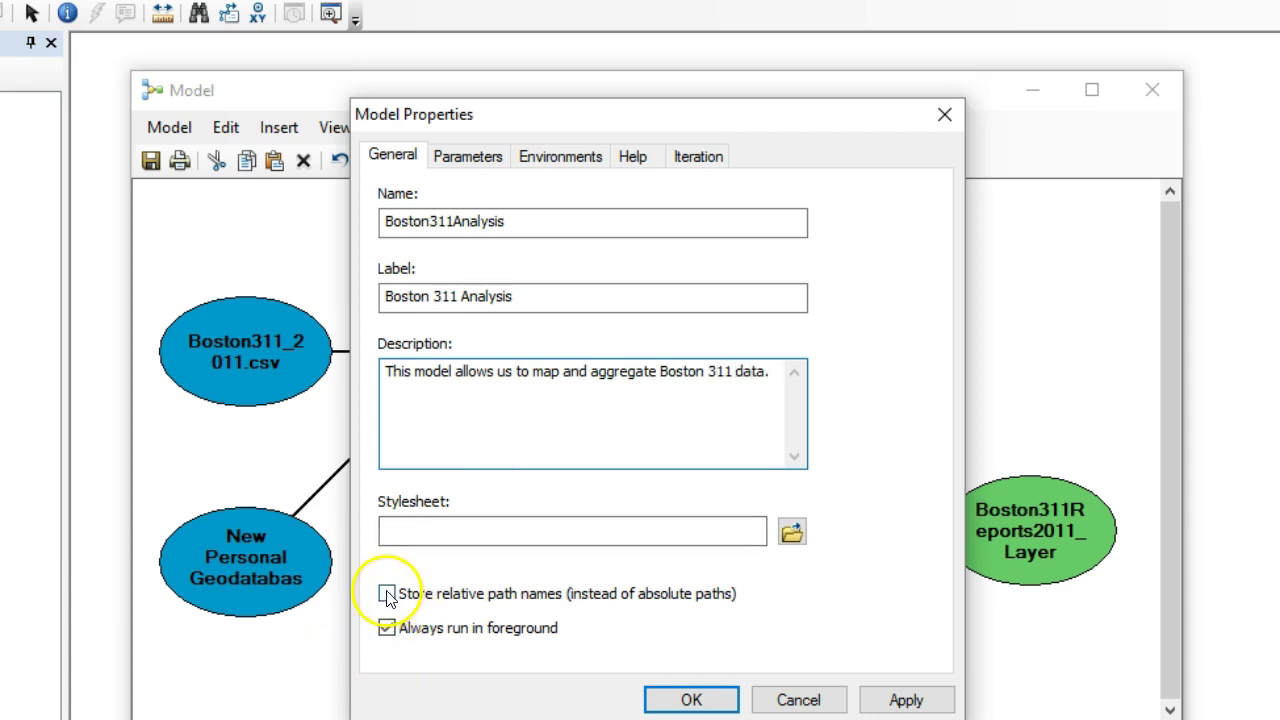
left_click(387, 594)
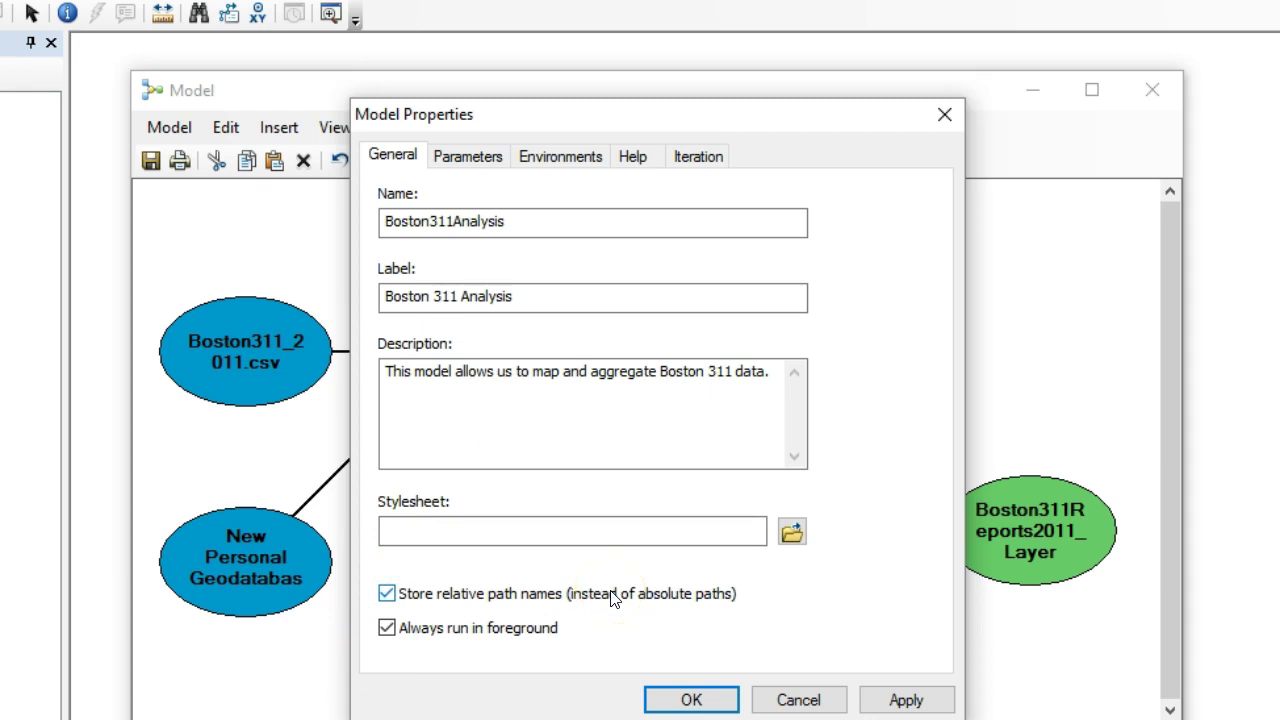
left_click(690, 699)
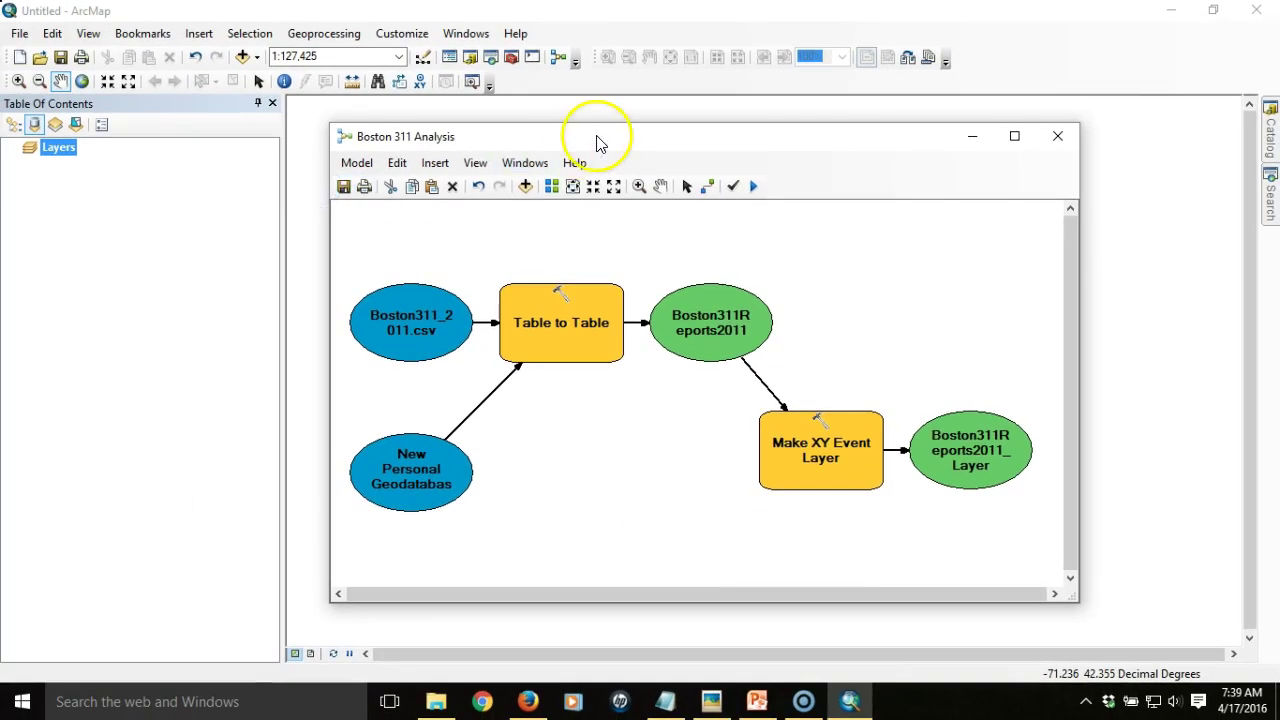
Move the model window away from the Catalog side and open the Catalog to view the Boston311 folder contents
left_click_drag(597, 142, 436, 140)
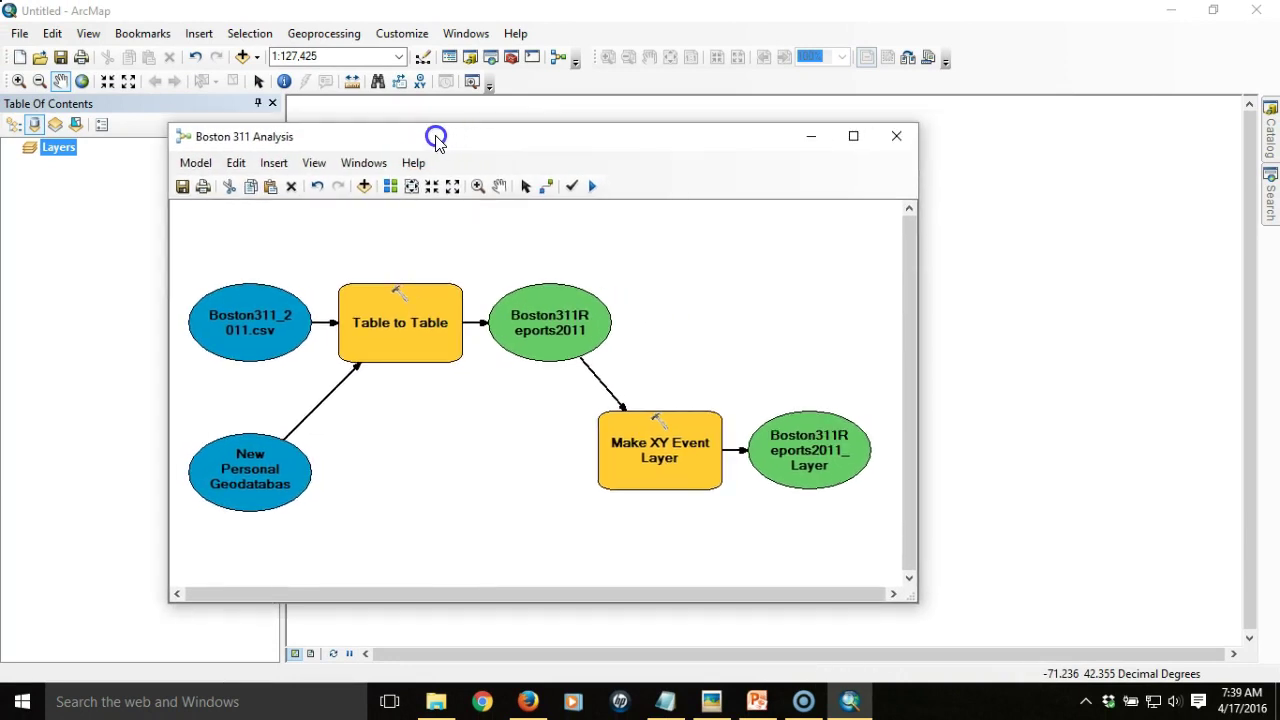
left_click(1272, 135)
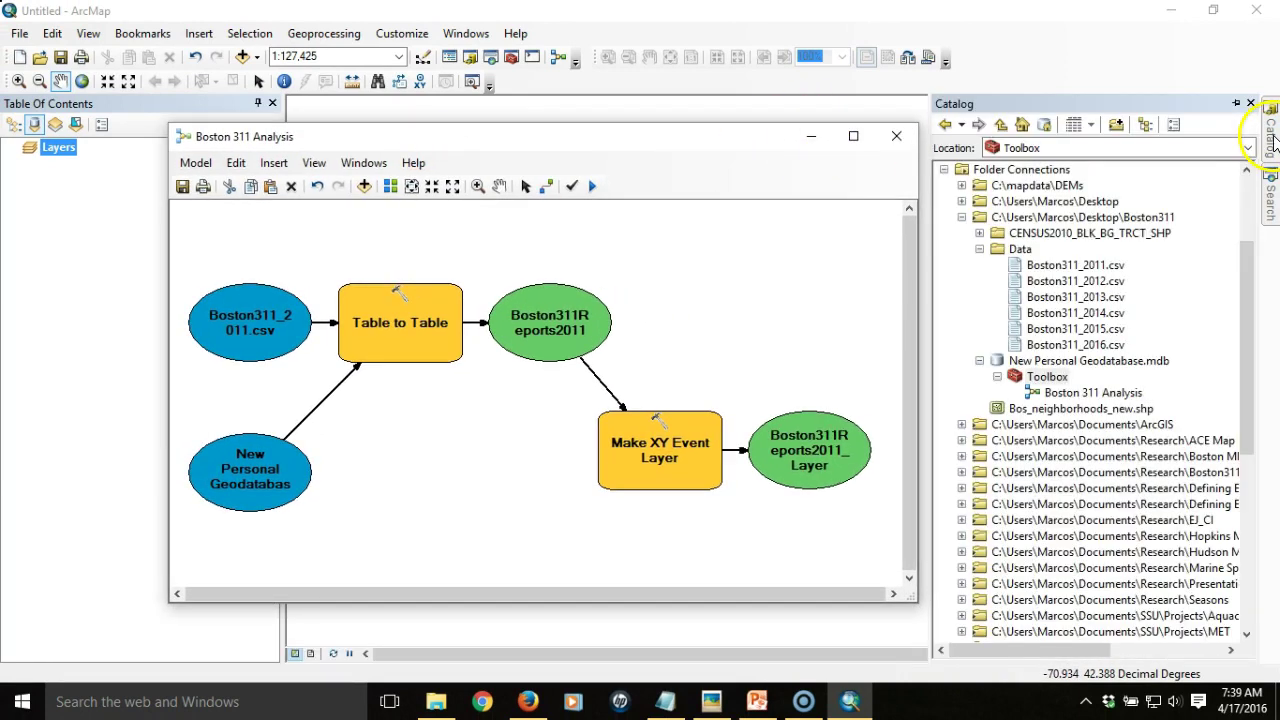